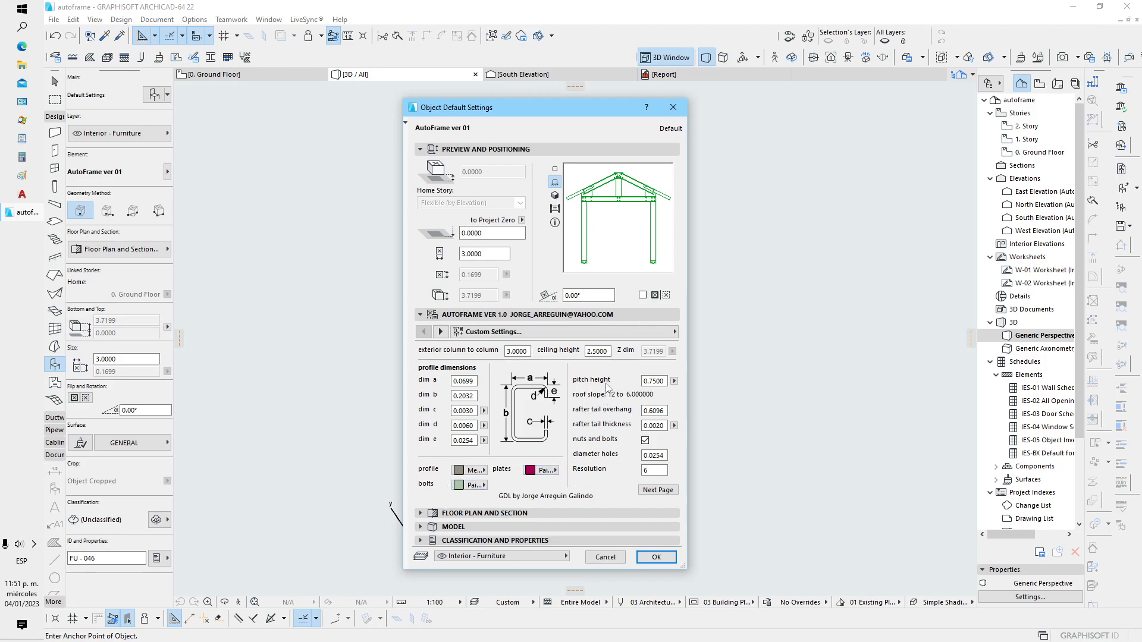
Accept the AutoFrame default settings, place the frame at the origin of the 3D view and select it
left_click(653, 559)
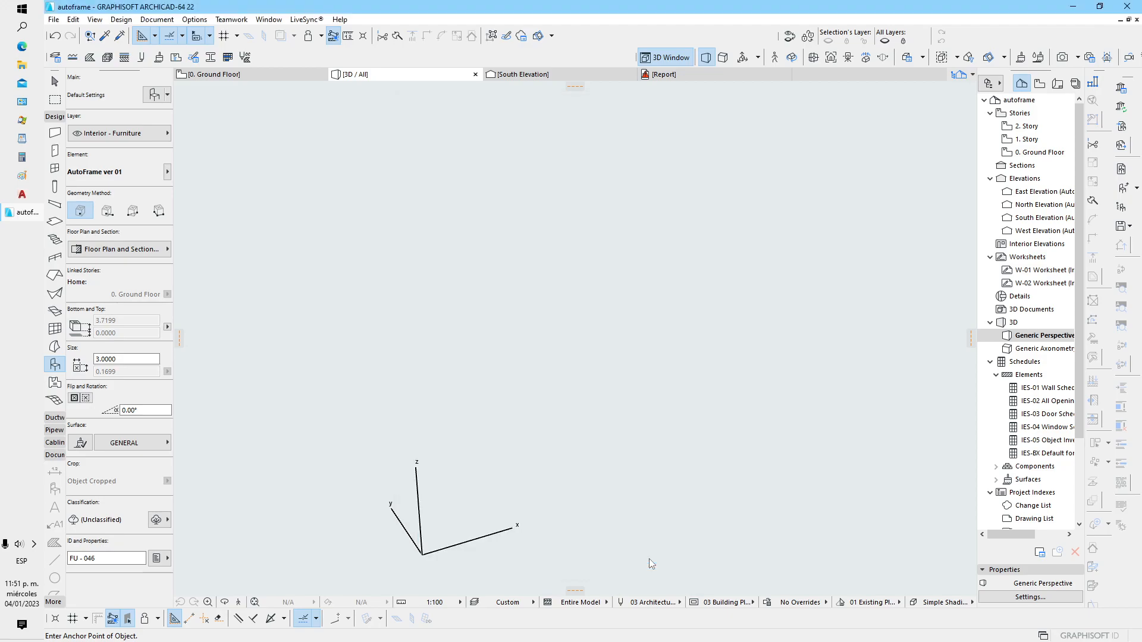
left_click(423, 552)
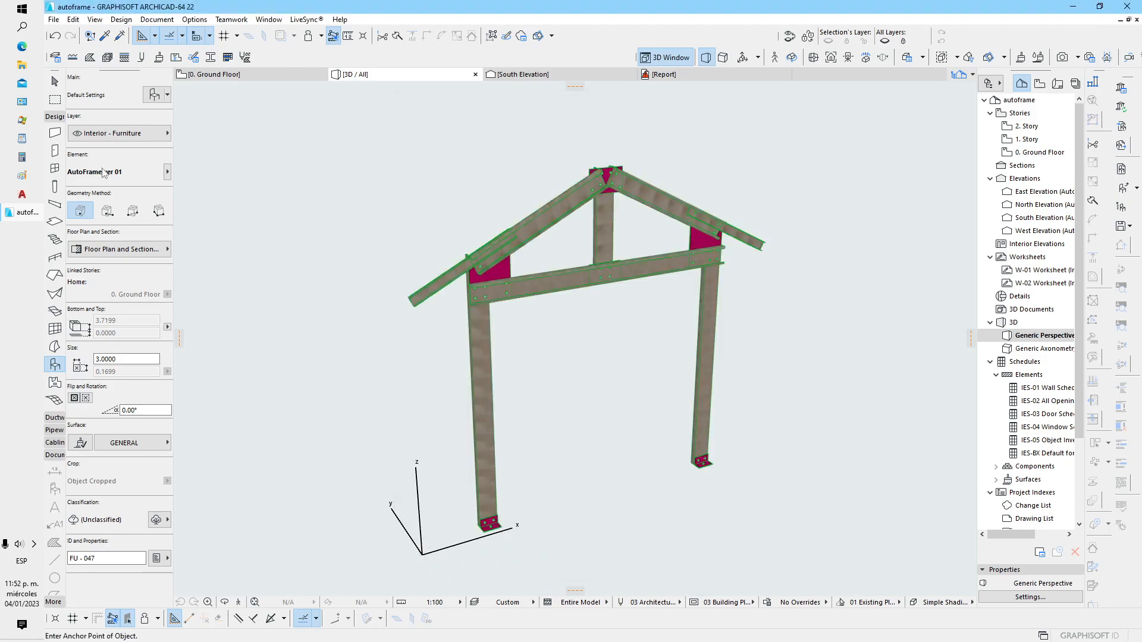
left_click(54, 84)
left_click(548, 289)
middle_click_drag(510, 504, 472, 523)
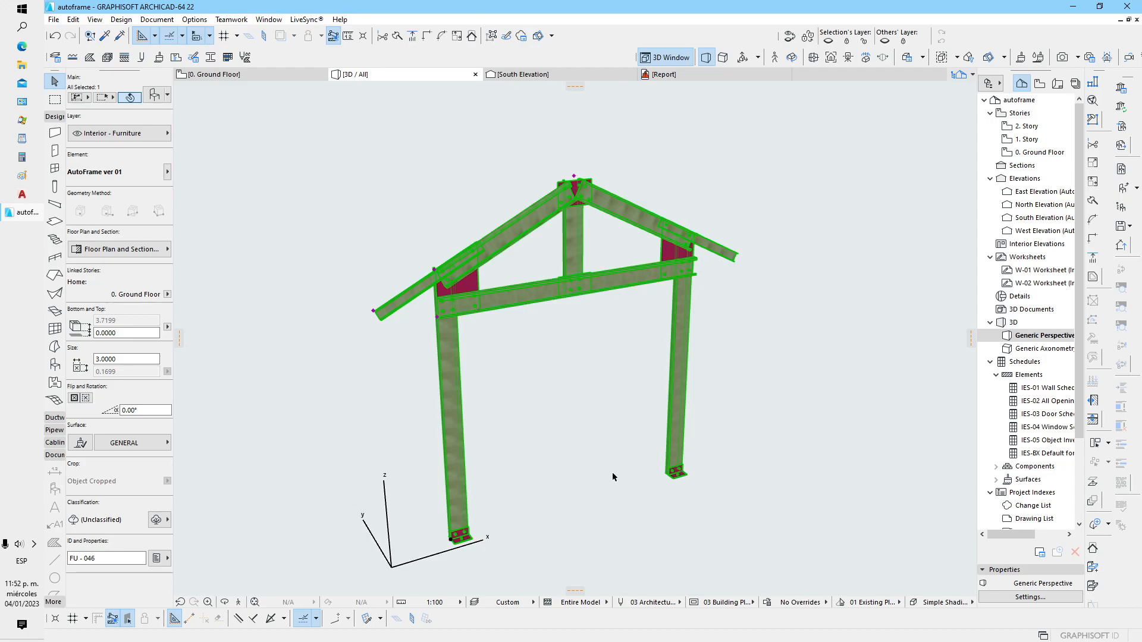
Stretch the frame's column spacing to about 2.20, and widen it to about 3.29 using the column base hotspot
middle_click_drag(615, 471, 411, 473, "shift")
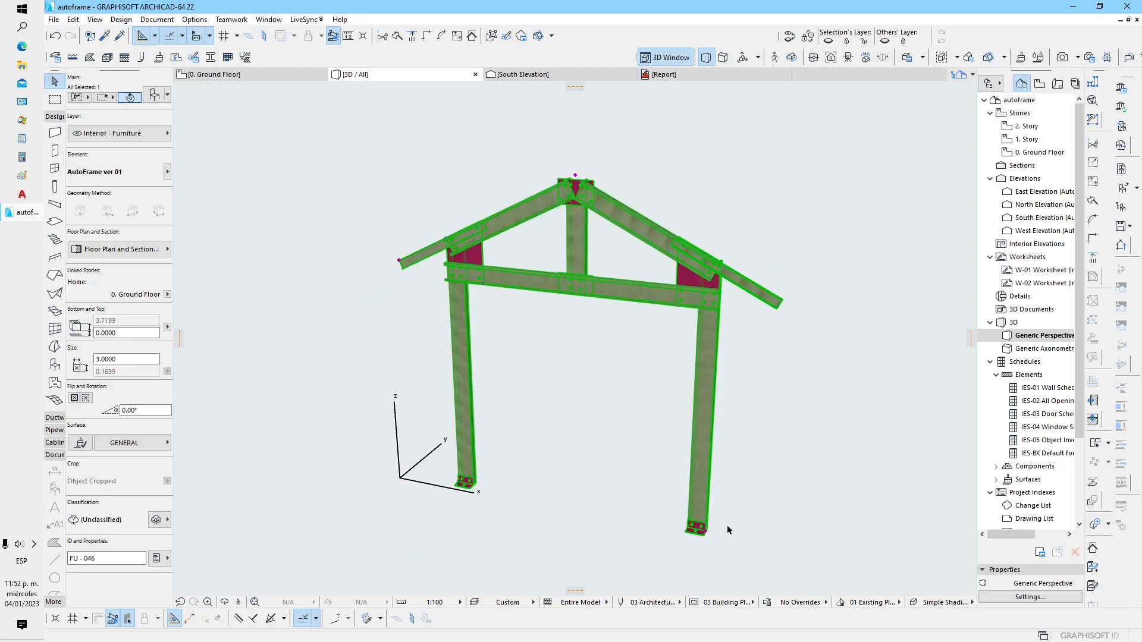
left_click(698, 532)
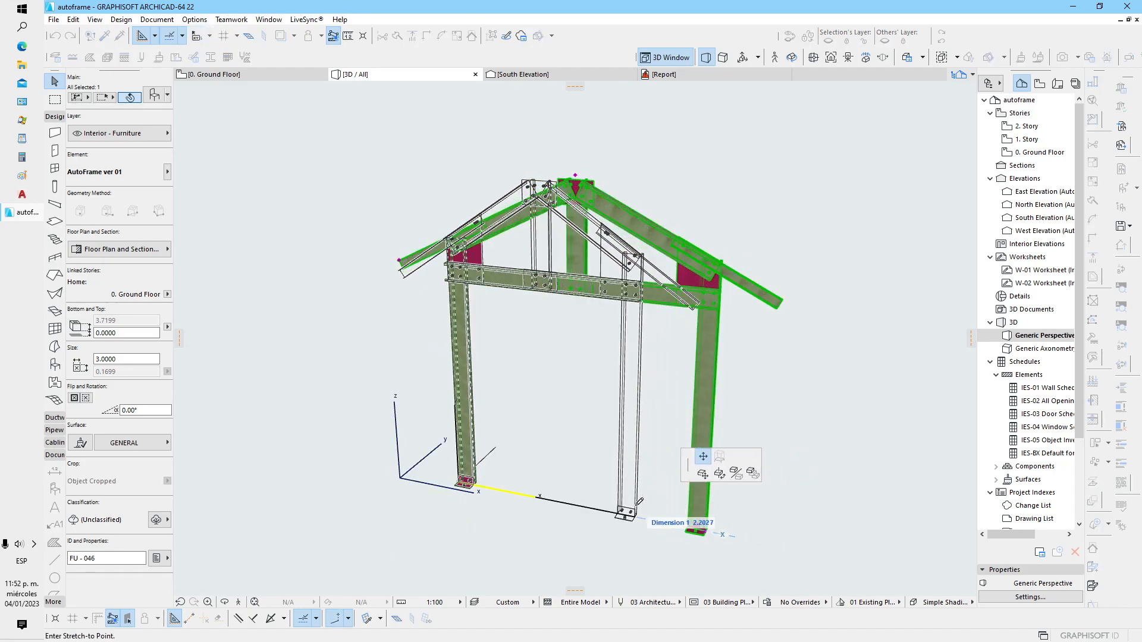
left_click(628, 516)
left_click(634, 519)
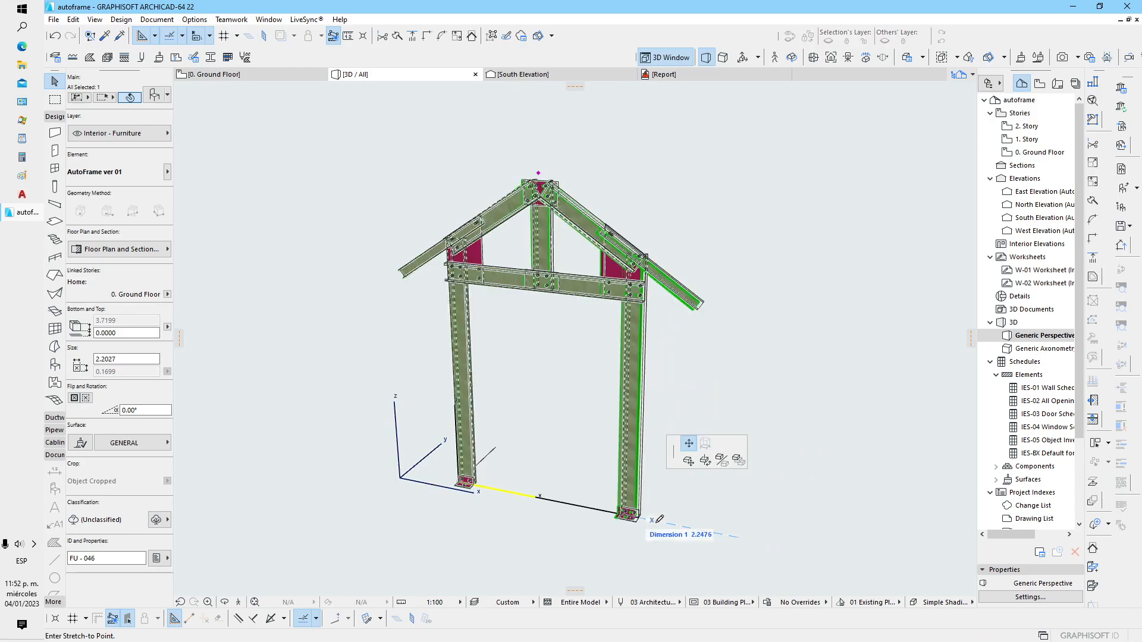
left_click(736, 531)
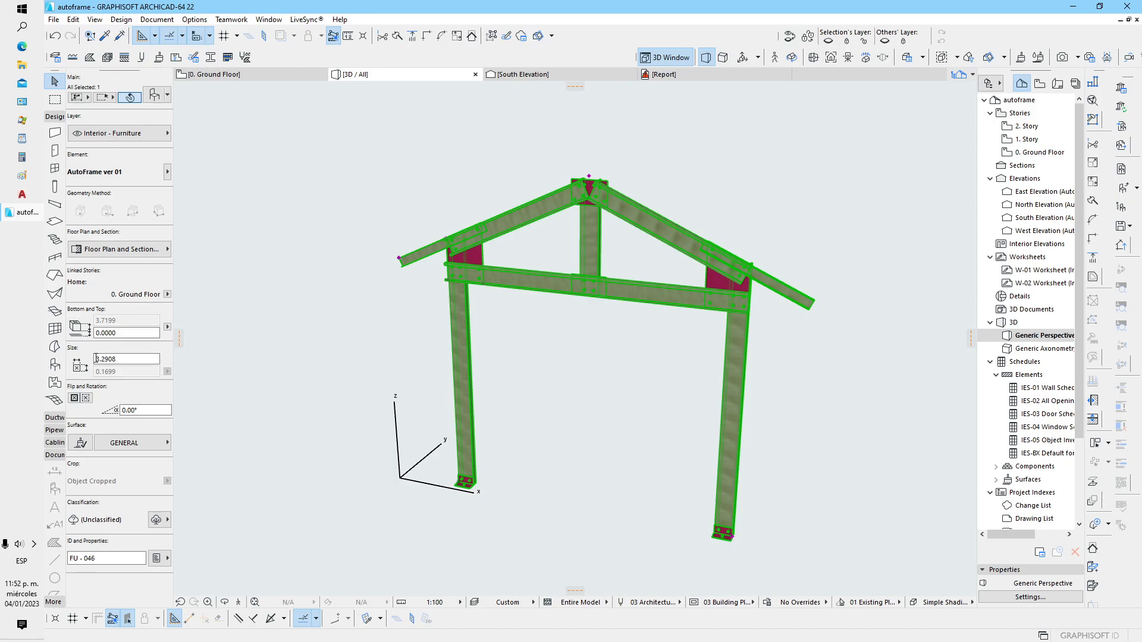
Narrow the frame graphically to a column spacing of about 2.80, and widen it again to about 3.66
left_click(735, 540)
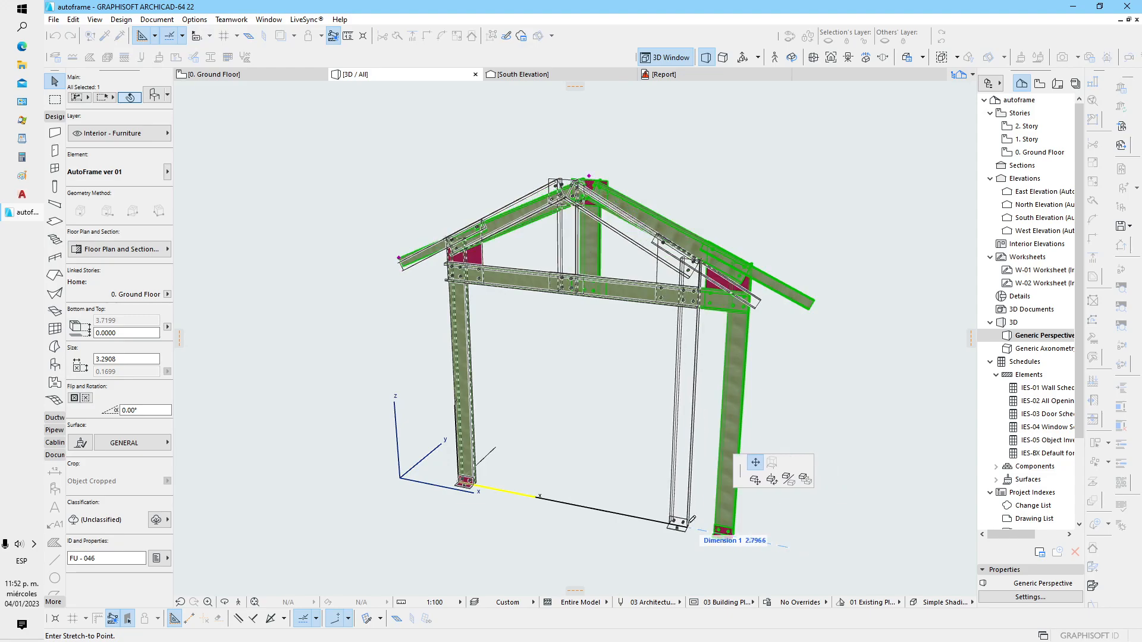
left_click(689, 520)
middle_click_drag(469, 497, 672, 525, "shift")
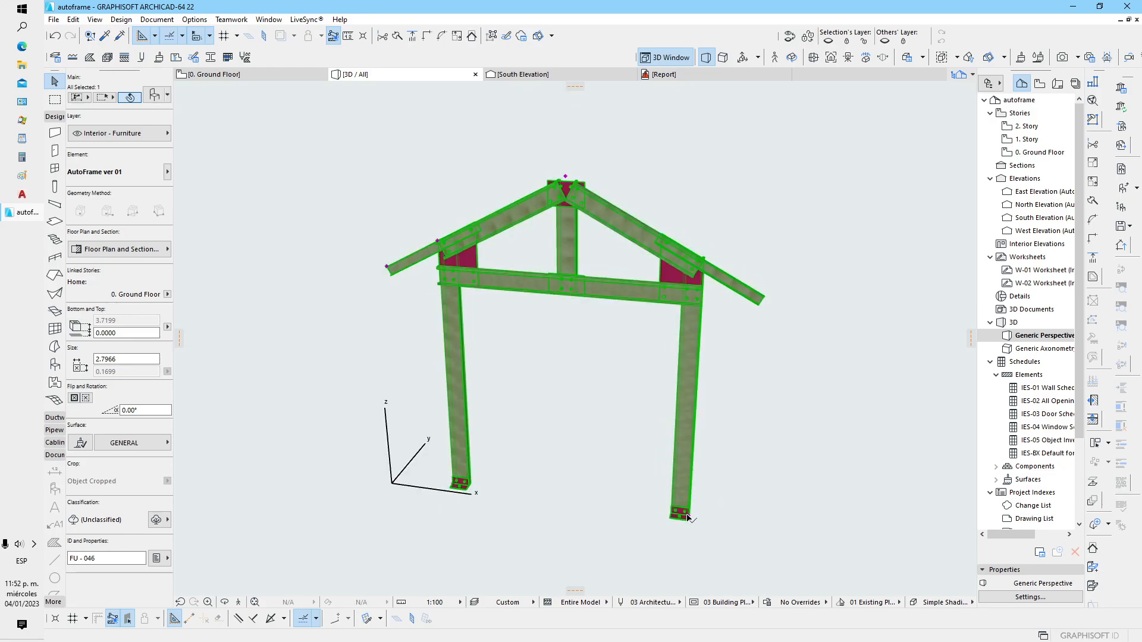
left_click(689, 519)
left_click(763, 522)
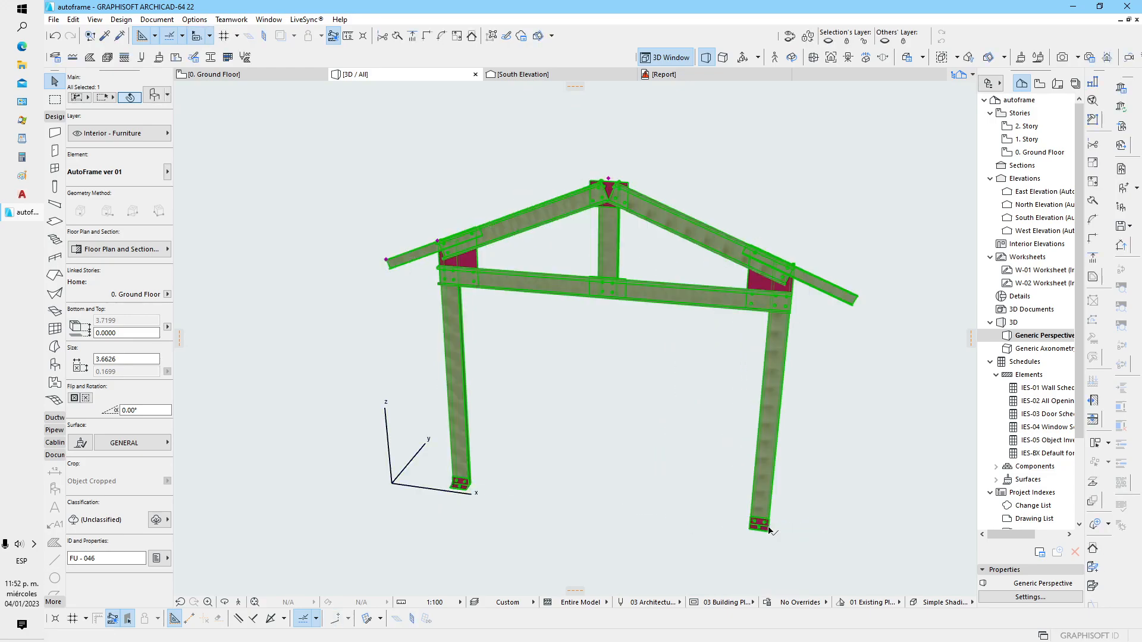
Lower the frame's ceiling height graphically to about 1.65 at the beam-to-column joint
middle_click_drag(384, 329, 495, 371, "shift")
scroll(495, 372, "up", 4)
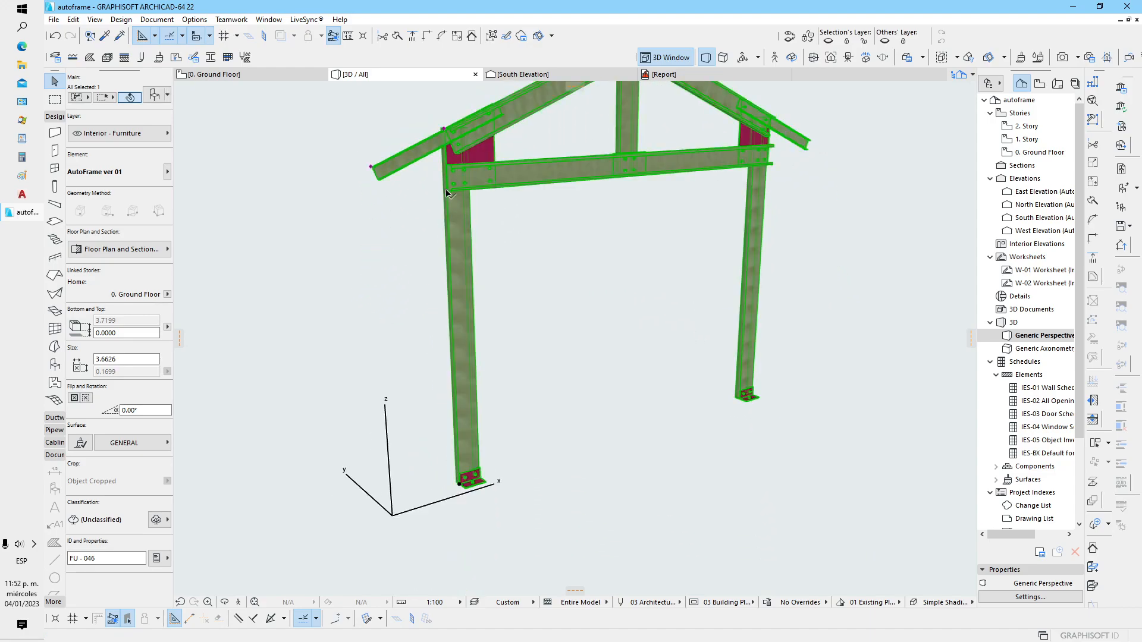
left_click(452, 216)
left_click(445, 300)
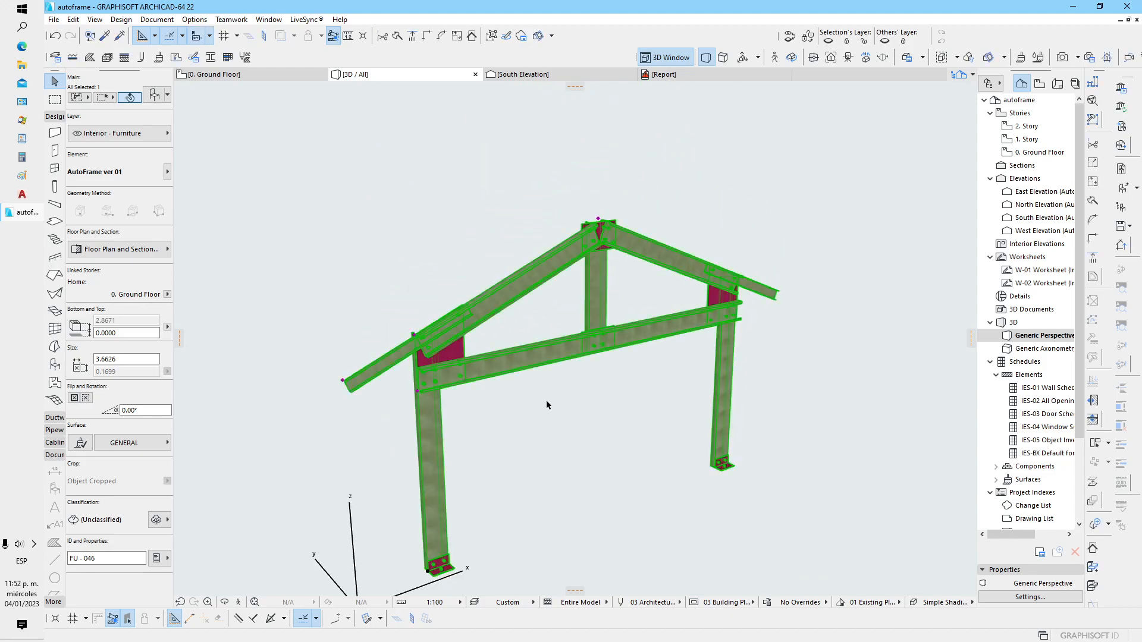
Stretch the rafter tail overhang out to about 0.70, and shorten it to about 0.51
scroll(546, 400, "down", 1)
left_click(359, 383)
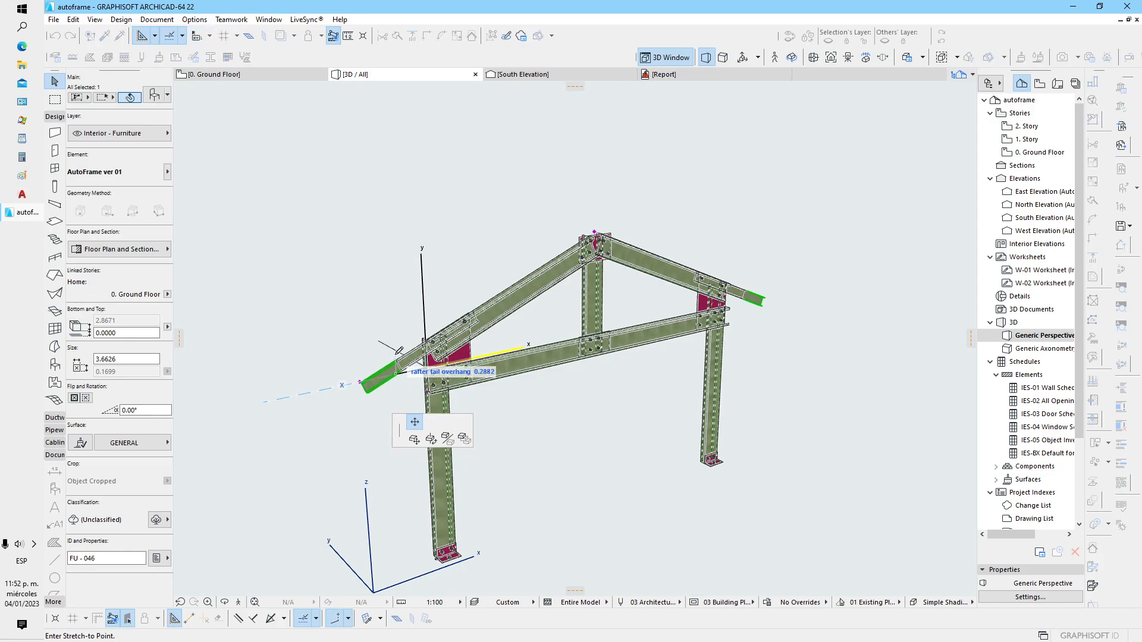
scroll(399, 354, "up", 5)
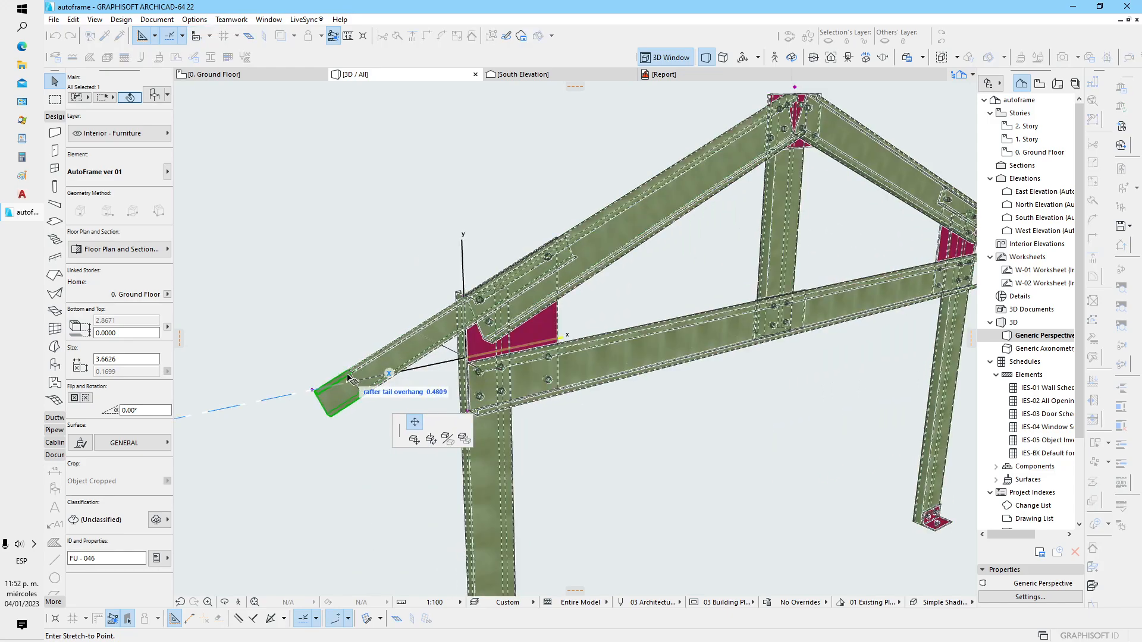
left_click(289, 410)
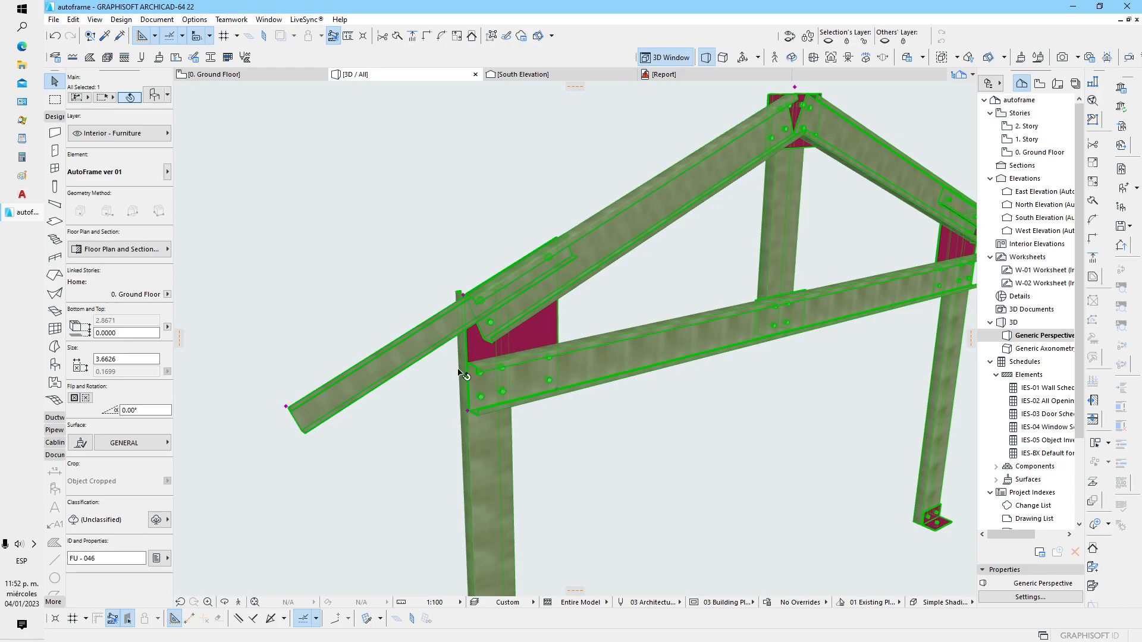
left_click(286, 407)
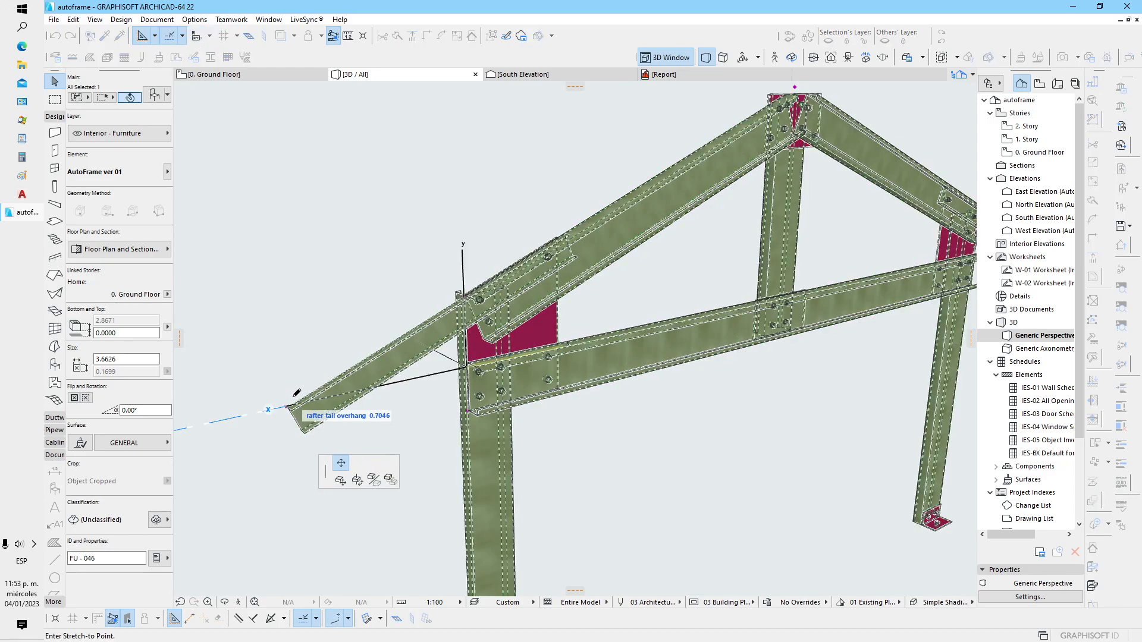
left_click(340, 348)
Raise the roof ridge graphically to a pitch height of about 1.15
scroll(384, 283, "down", 2)
middle_click_drag(490, 352, 419, 467, "shift")
scroll(416, 330, "up", 3)
scroll(417, 331, "up", 3)
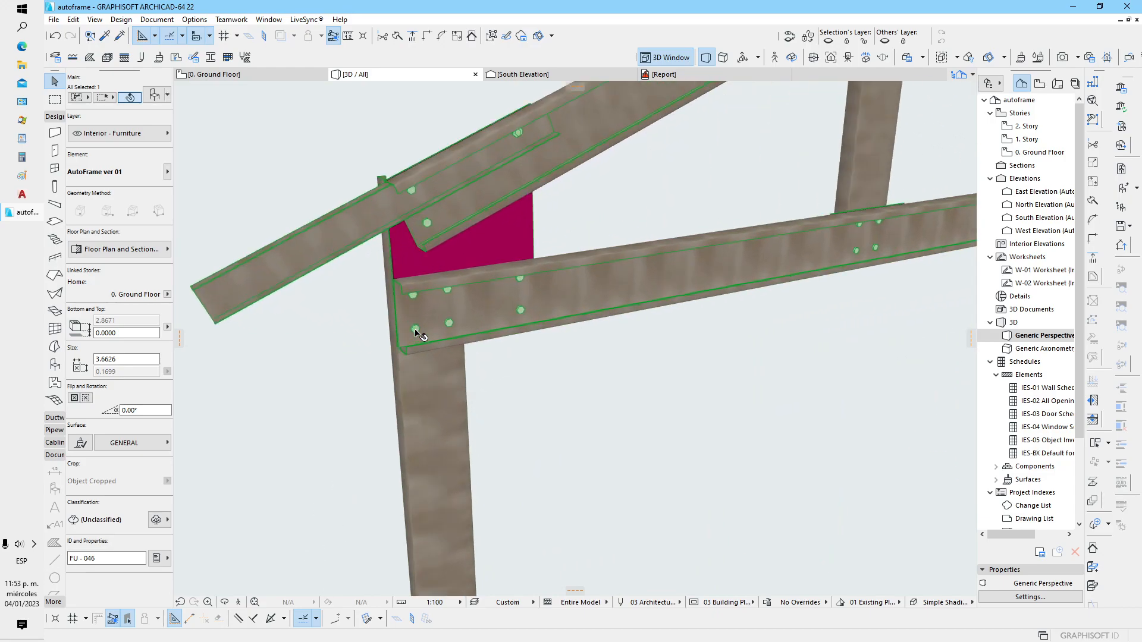
scroll(499, 359, "down", 5)
middle_click_drag(525, 371, 547, 396, "shift")
left_click(562, 209)
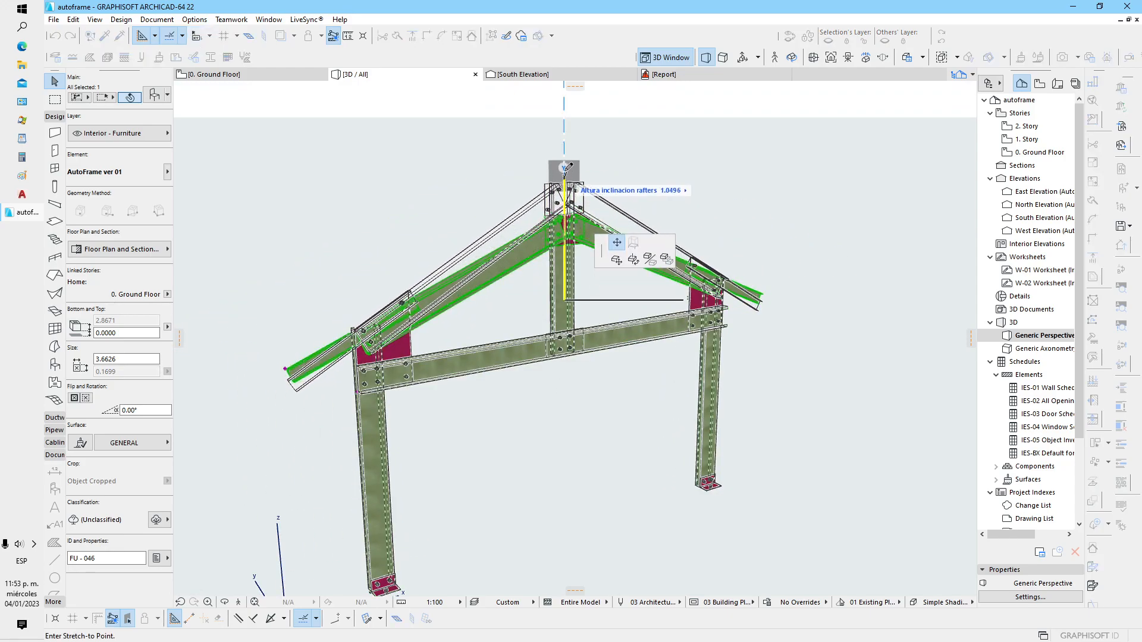
left_click(564, 162)
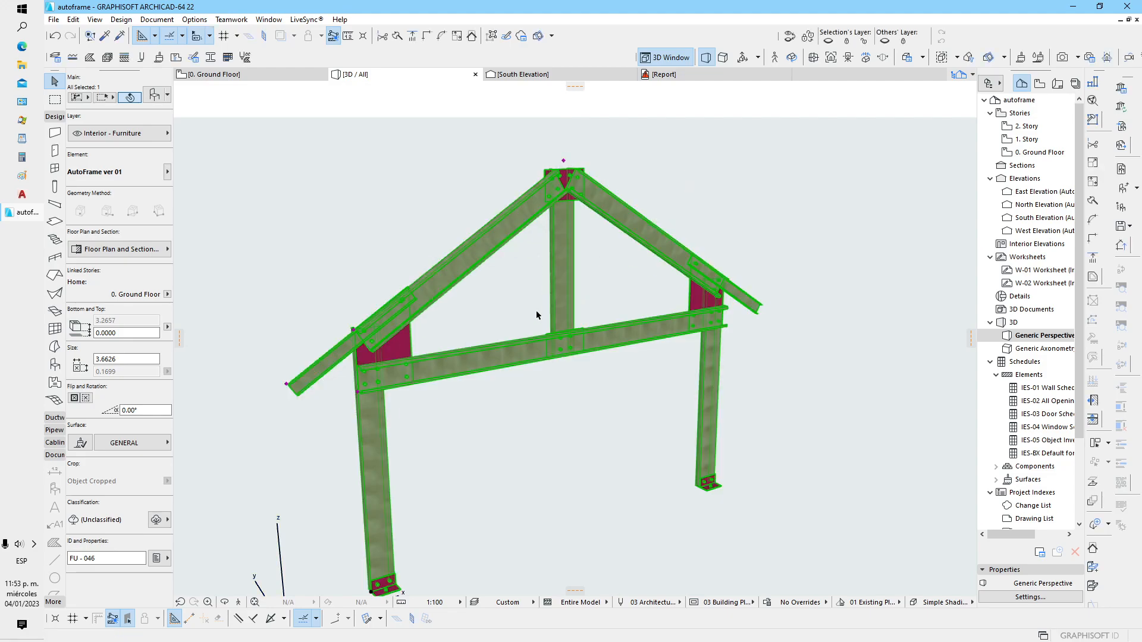
Open the selected frame's object settings and set the exterior column to column distance to 4
middle_click_drag(540, 352, 578, 333)
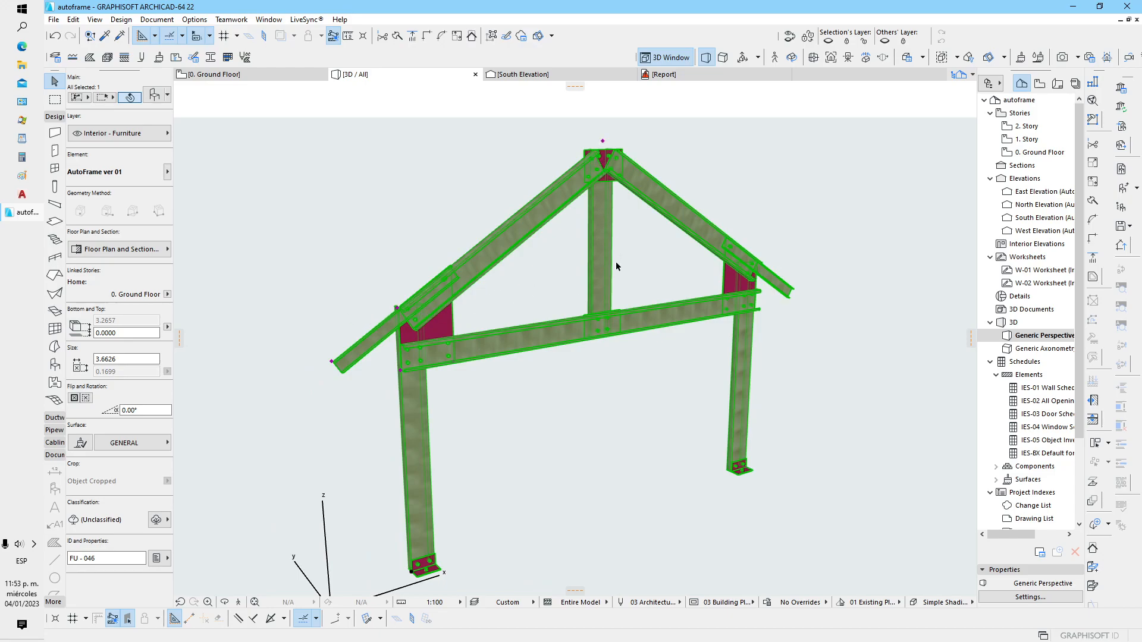
middle_click_drag(468, 298, 488, 311)
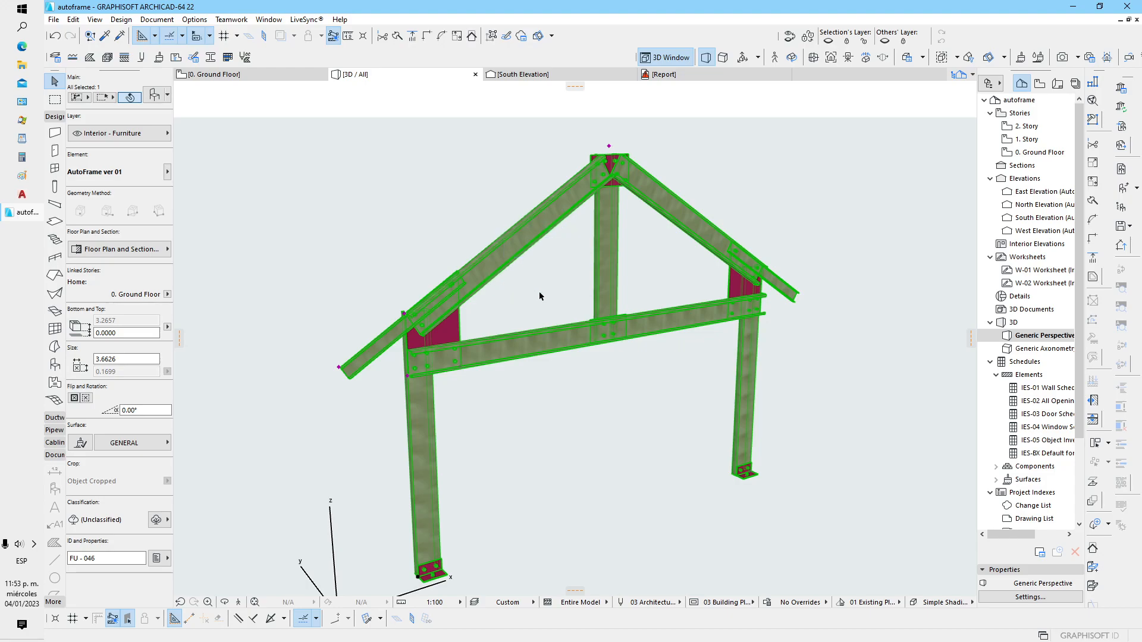
middle_click_drag(617, 402, 622, 395)
left_click(155, 95)
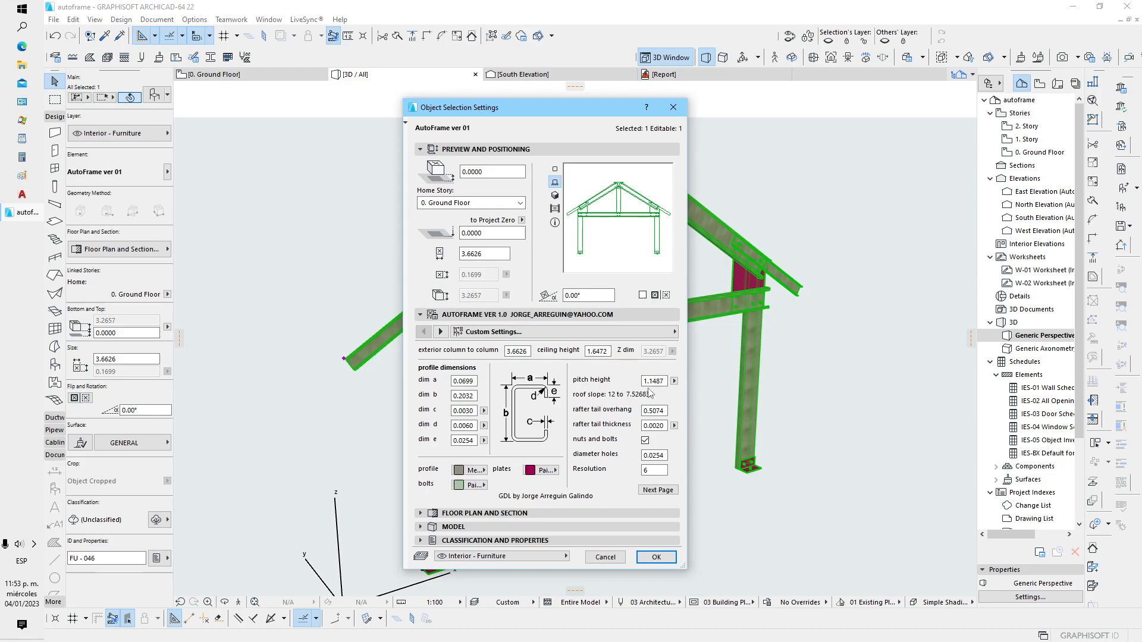
double_click(515, 351)
type("4")
key("Return")
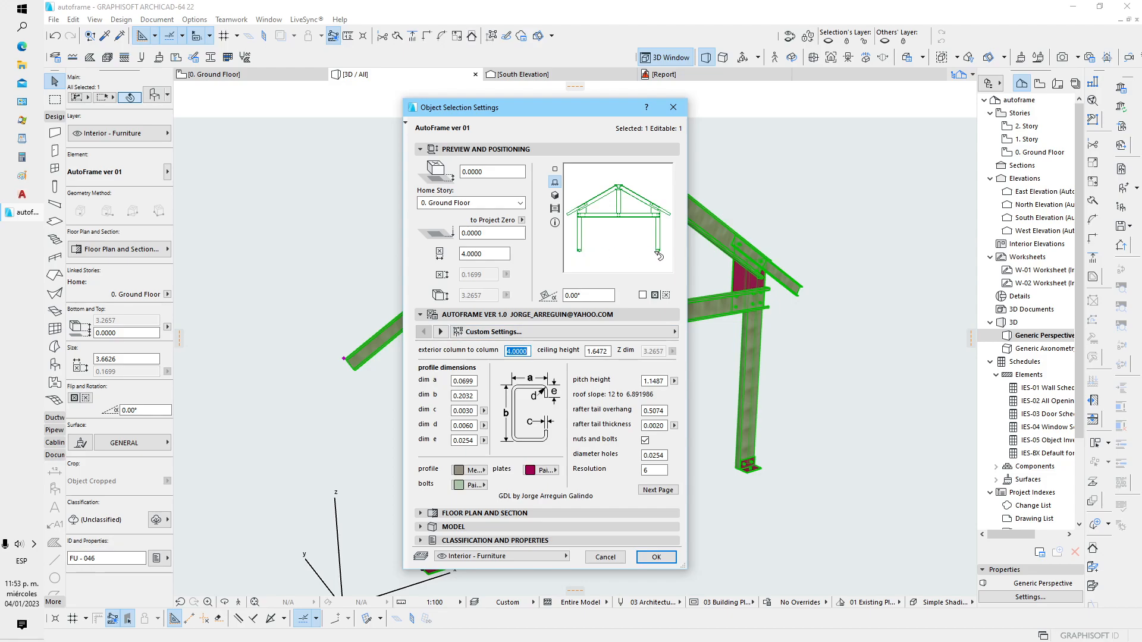
Try a pitch height of 2, replace it with 1, and apply the frame's settings
left_click(658, 381)
type("2")
key("Return")
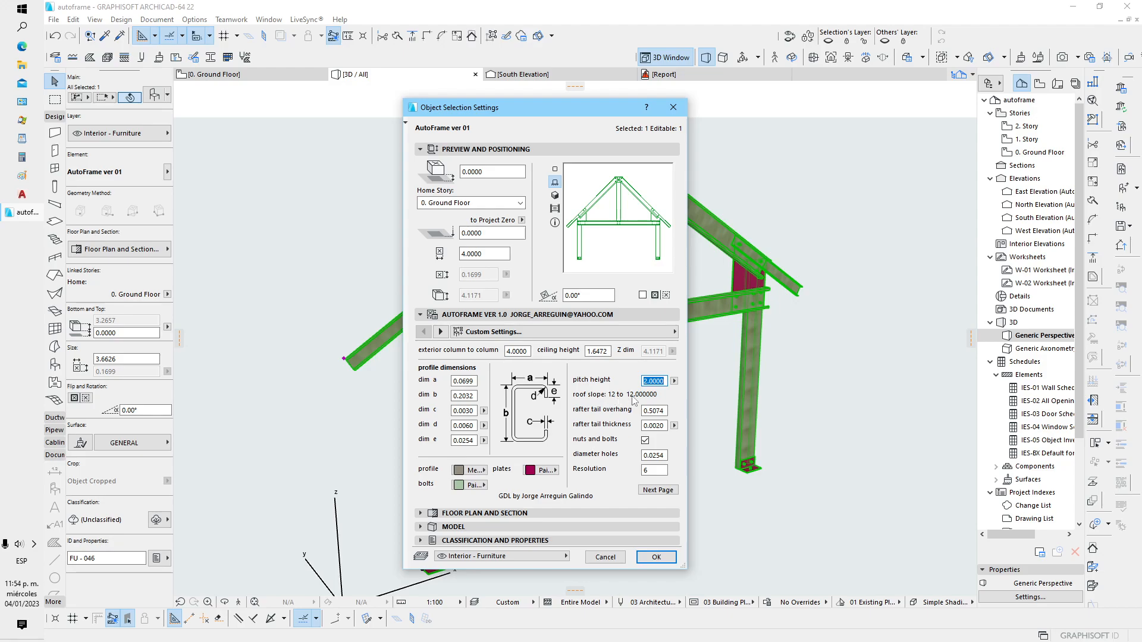
type("1")
key("Return")
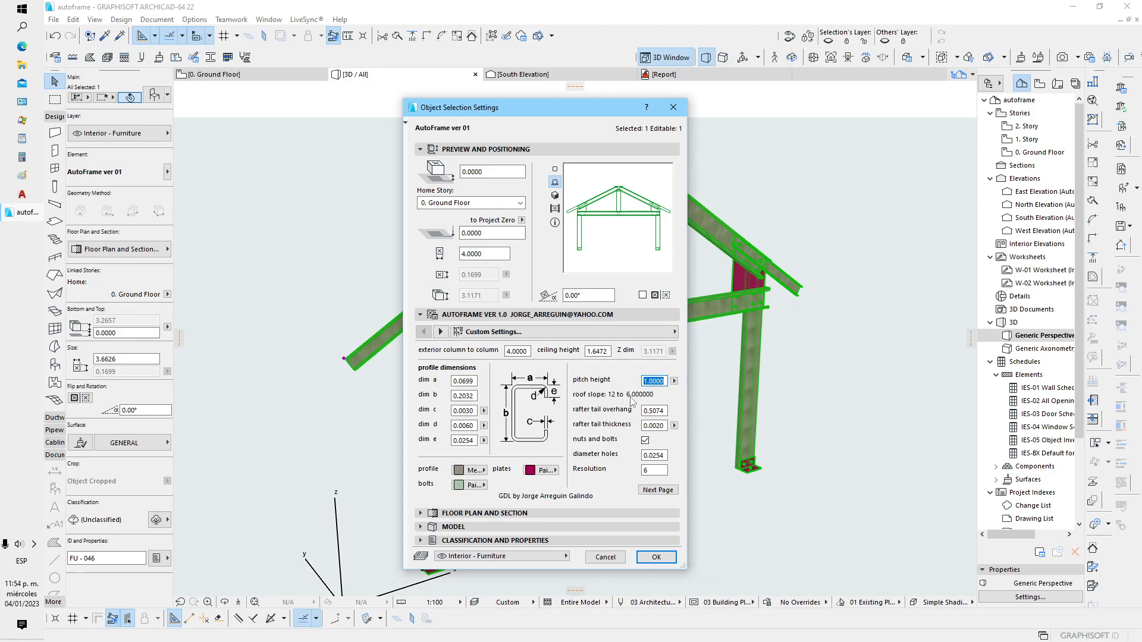
left_click(656, 557)
Deselect the frame and examine the bolted joint between rafter, rafter tail, beam and column up close
middle_click_drag(635, 442, 564, 437, "shift")
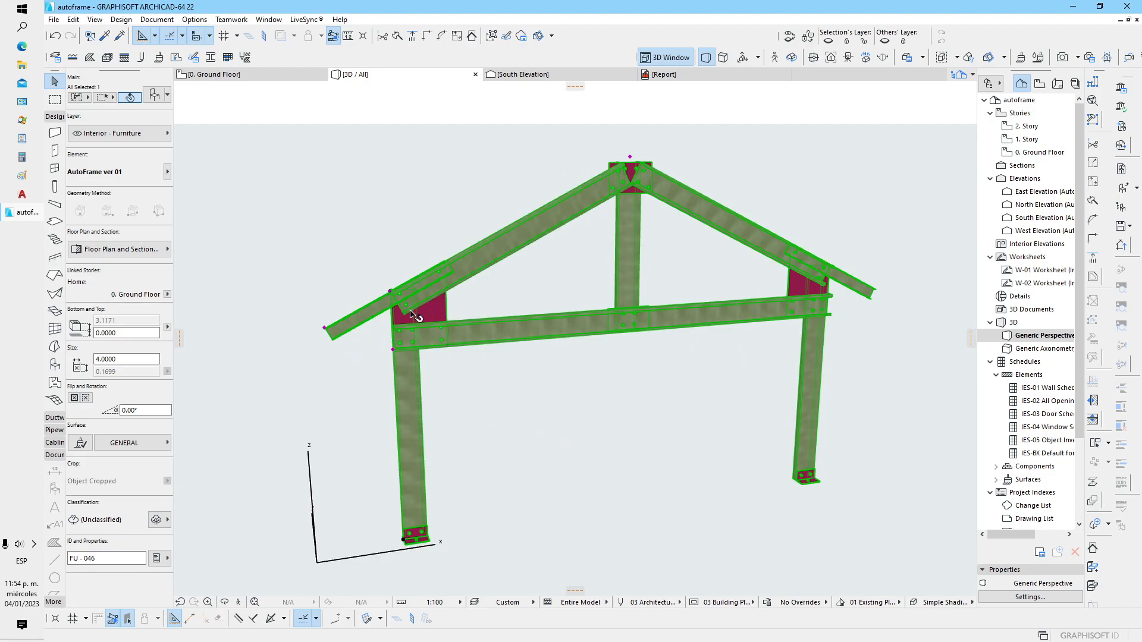
scroll(433, 340, "up", 5)
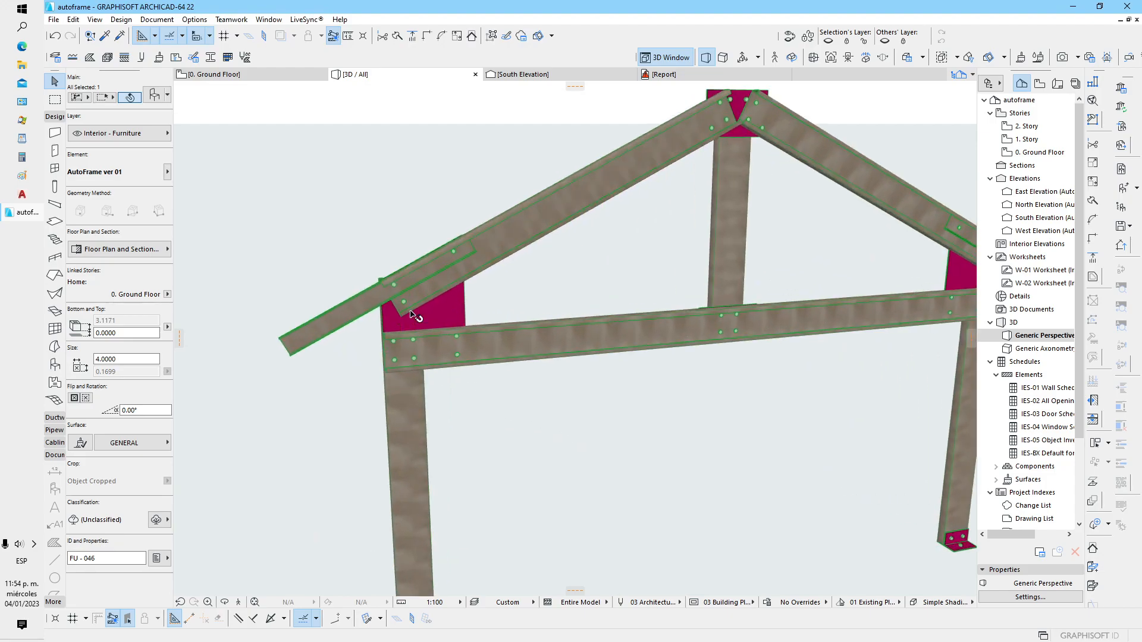
left_click(509, 437)
scroll(440, 255, "up", 5)
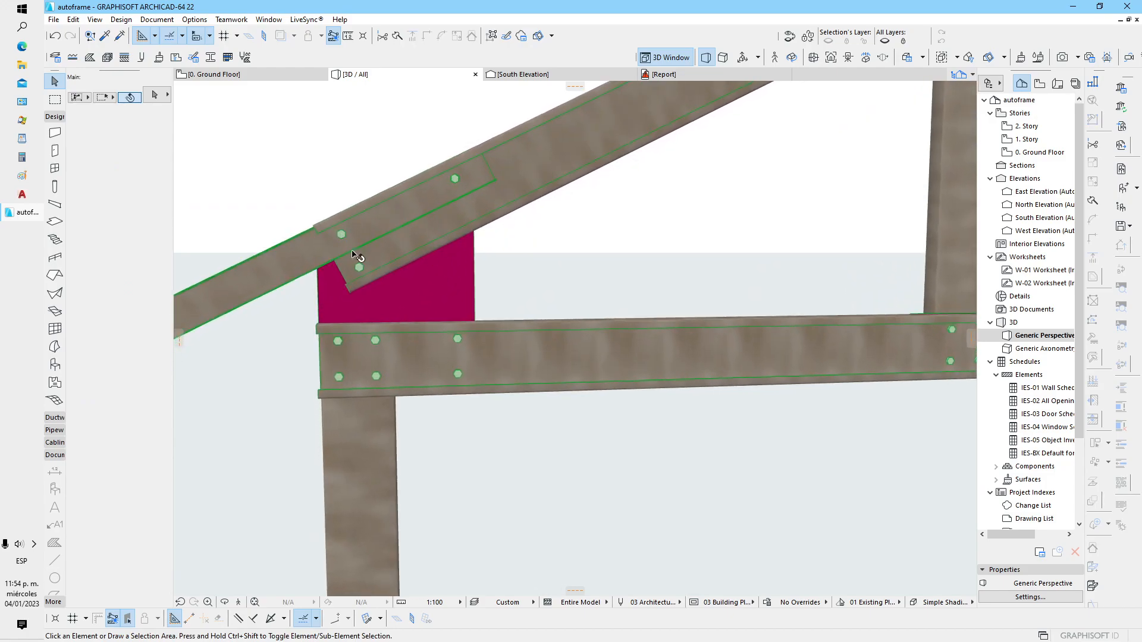
middle_click_drag(355, 256, 366, 308)
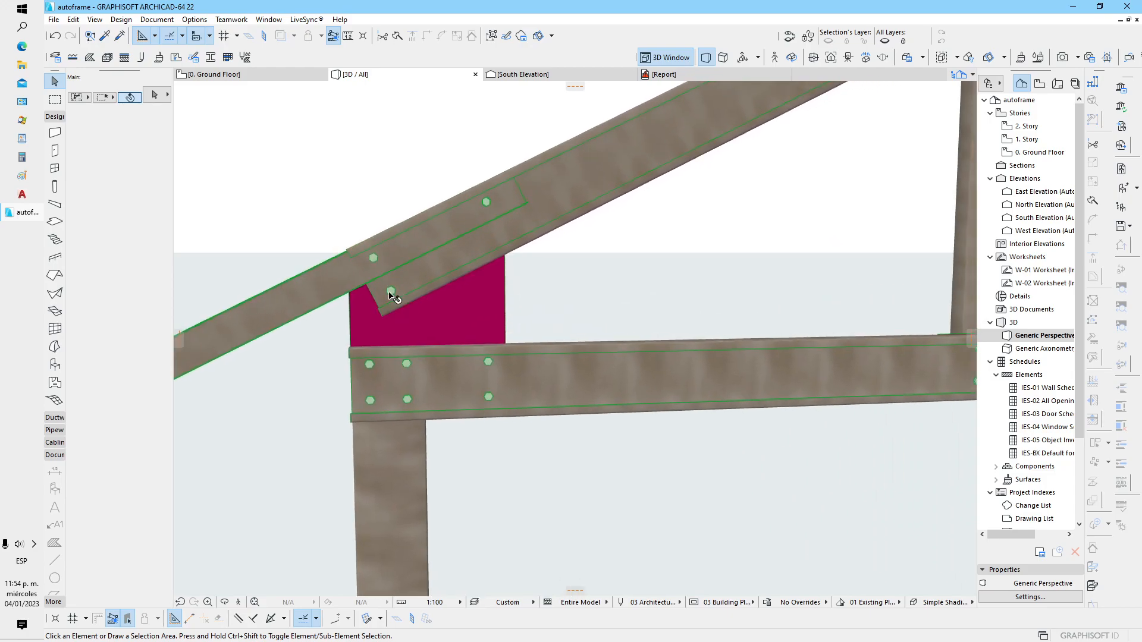
scroll(374, 300, "down", 1)
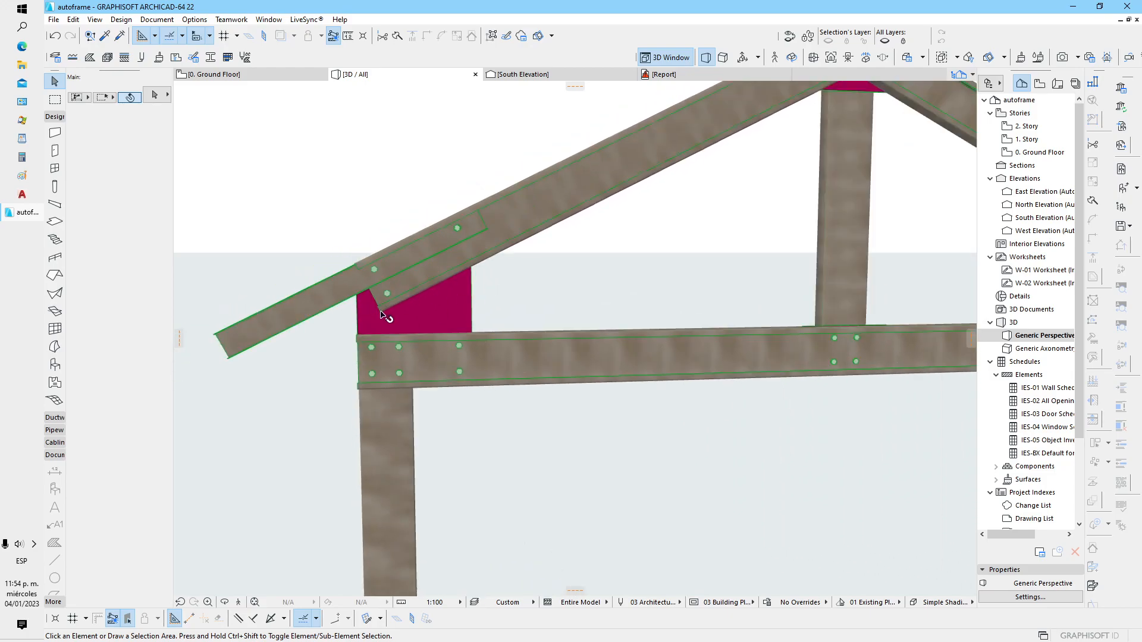
Examine the column top, its channel profile, the gusset plate and the bolt from the frame's outer end
middle_click_drag(326, 356, 700, 384, "shift")
scroll(580, 317, "up", 5)
scroll(581, 320, "down", 4)
scroll(615, 322, "up", 4)
scroll(615, 322, "up", 5)
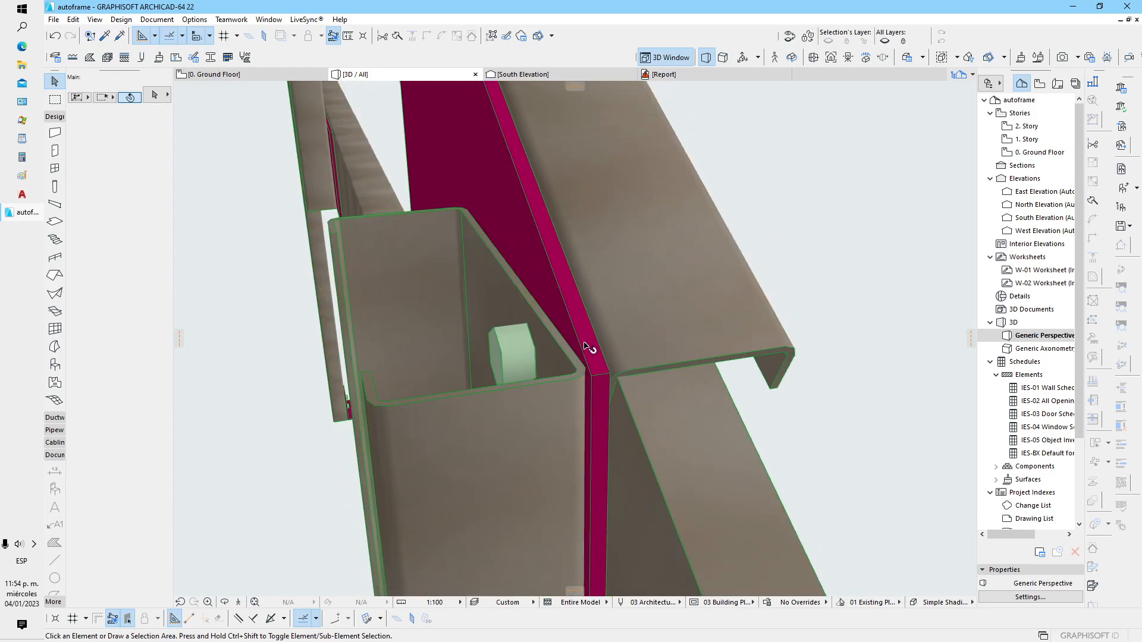
Examine the rafter tail's channel profile and its bolted connection at the column from outside
scroll(657, 357, "down", 5)
middle_click_drag(685, 366, 481, 303, "shift")
scroll(342, 191, "up", 5)
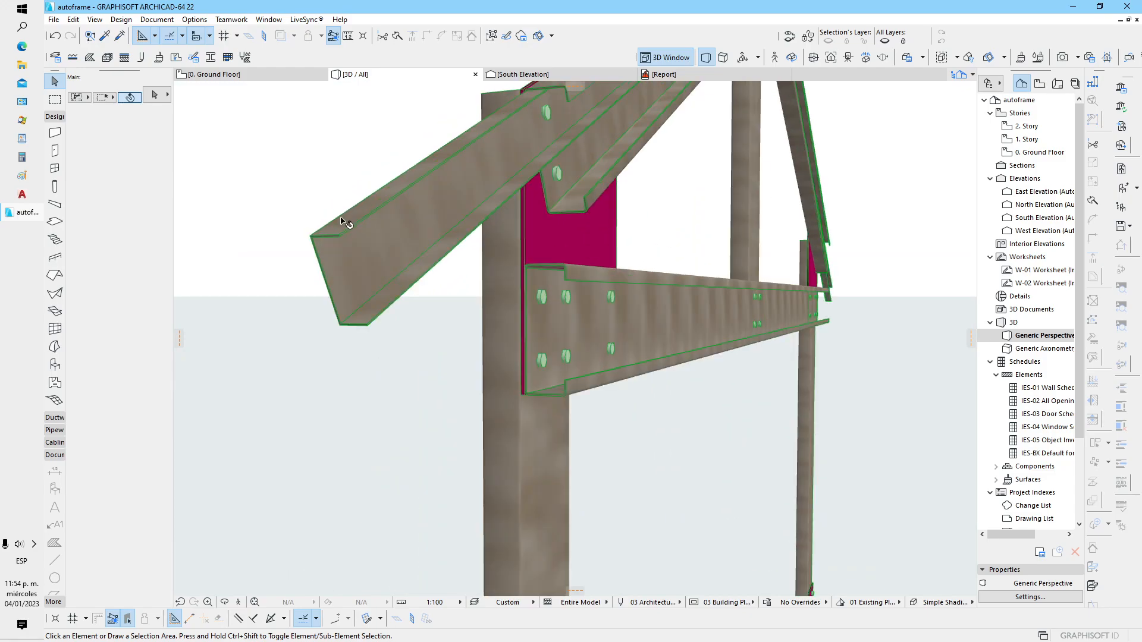
middle_click_drag(386, 239, 378, 362)
middle_click_drag(389, 373, 400, 359, "shift")
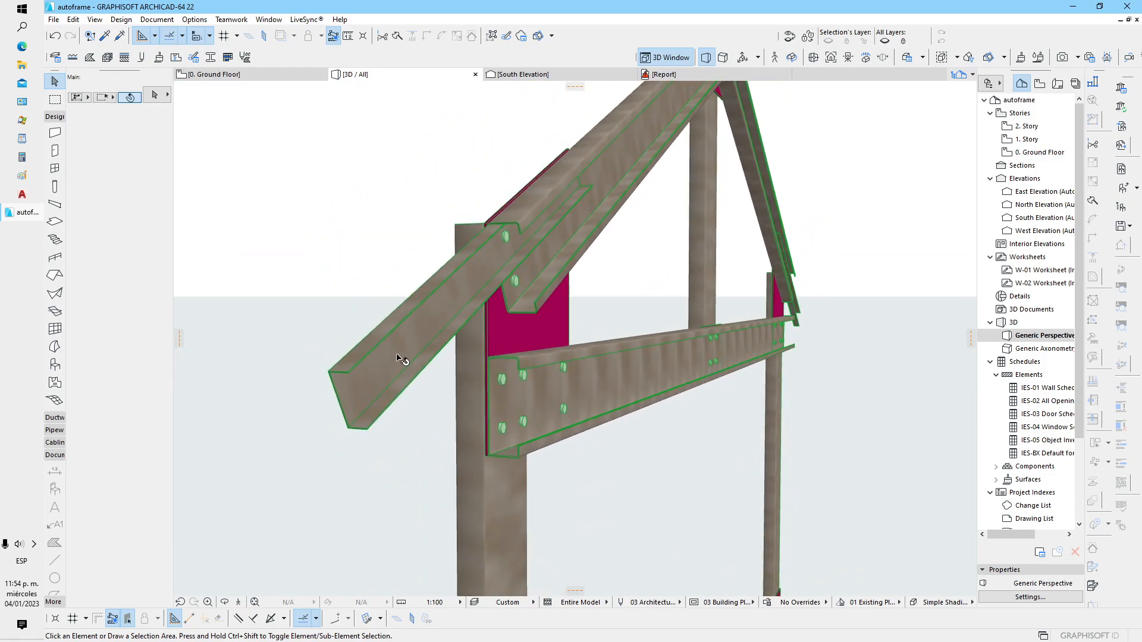
Narrow the gusset plate joining column, rafter and beam to a horizontal size of about 0.36, and deselect the frame
middle_click_drag(428, 290, 668, 339, "shift")
middle_click_drag(782, 338, 483, 322)
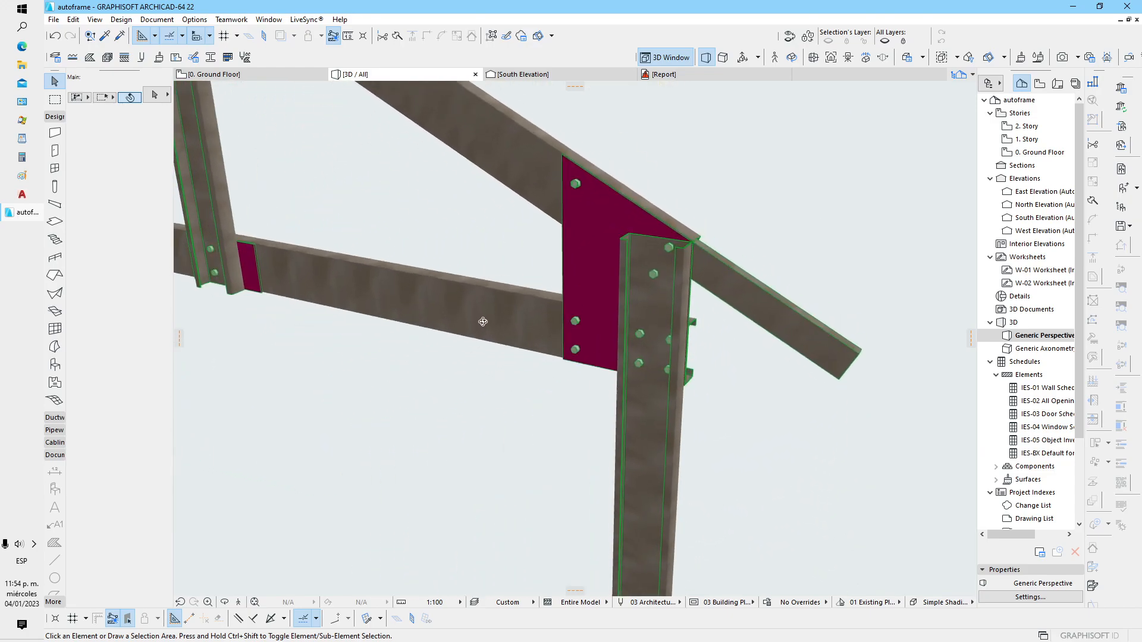
left_click(599, 290)
left_click(563, 361)
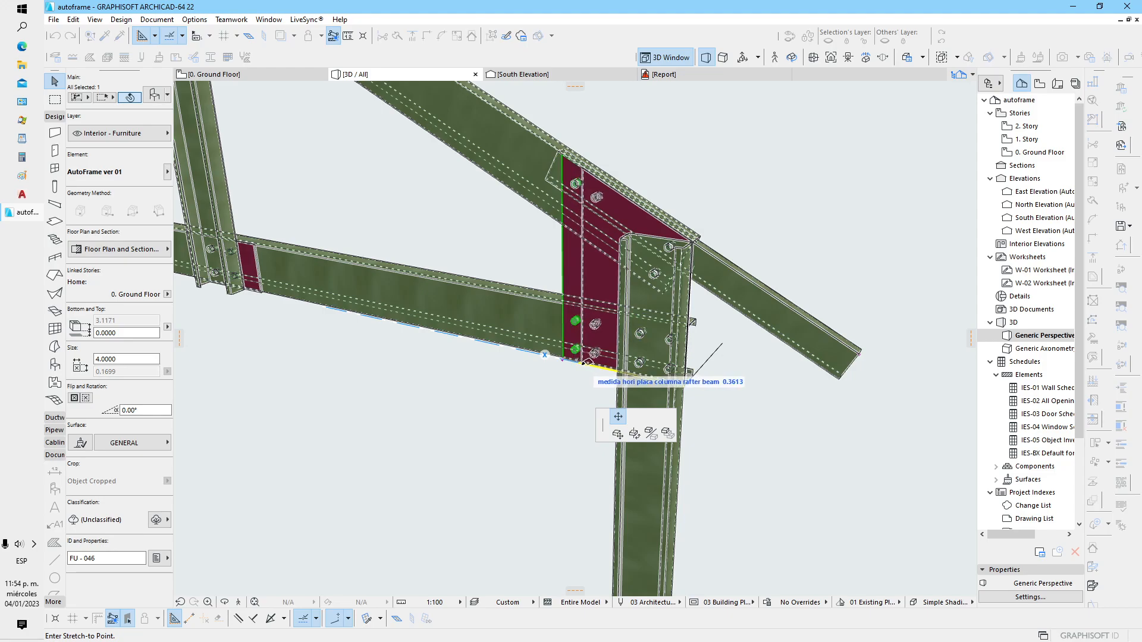
left_click(587, 365)
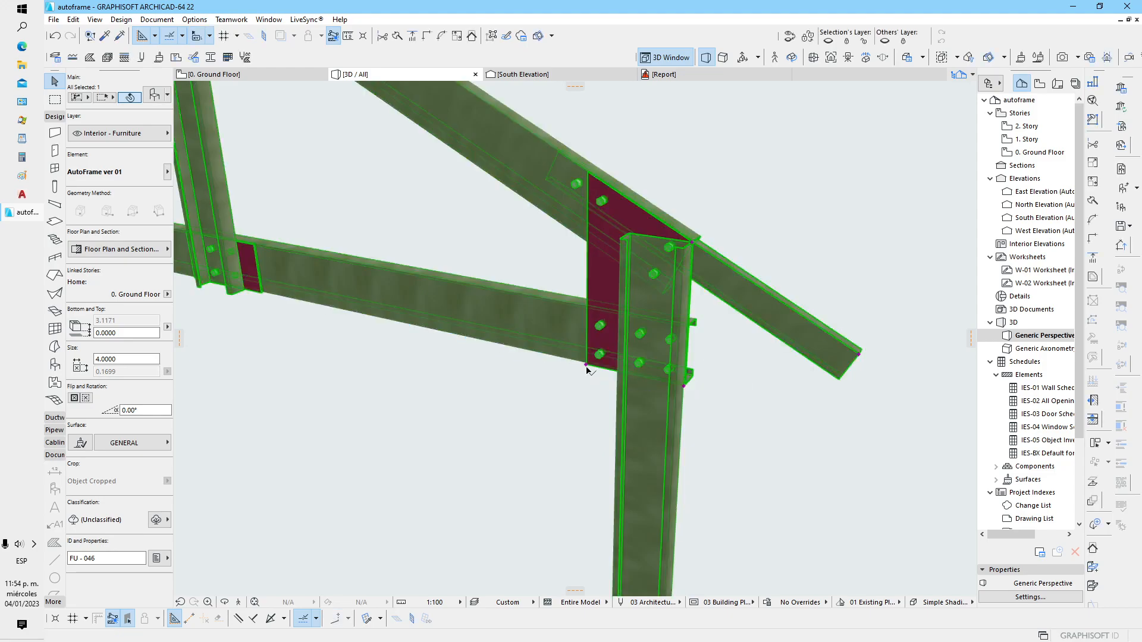
left_click(741, 411)
Select the frame from the opposite side and widen the column gusset plate along the beam
middle_click_drag(761, 376, 137, 374, "shift")
middle_click_drag(619, 368, 531, 281, "shift")
left_click(540, 337)
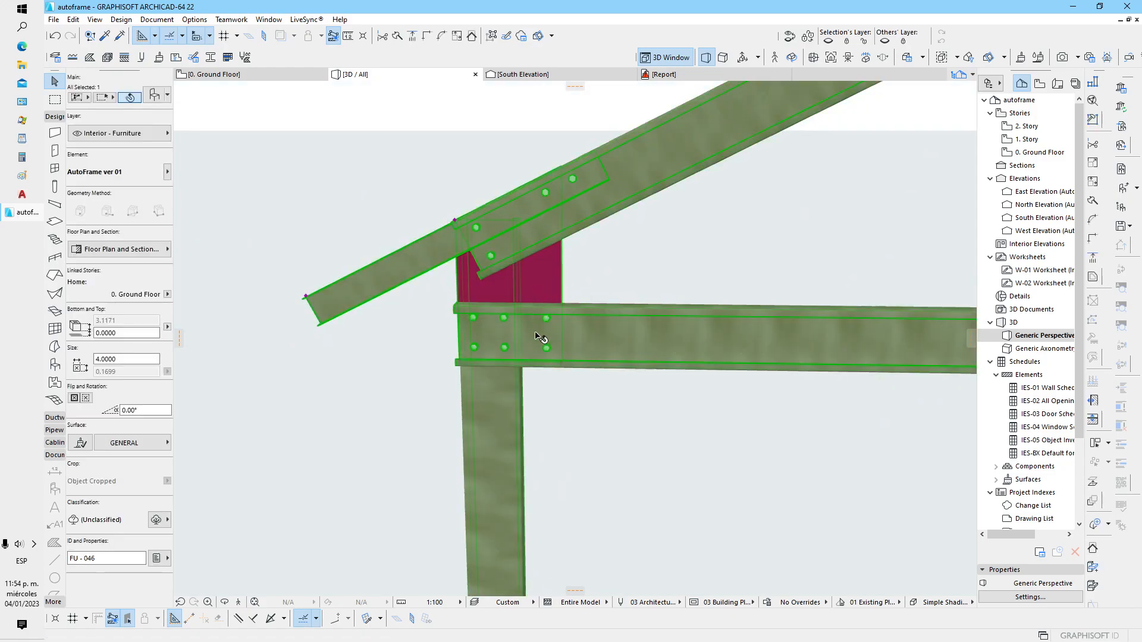
left_click(564, 364)
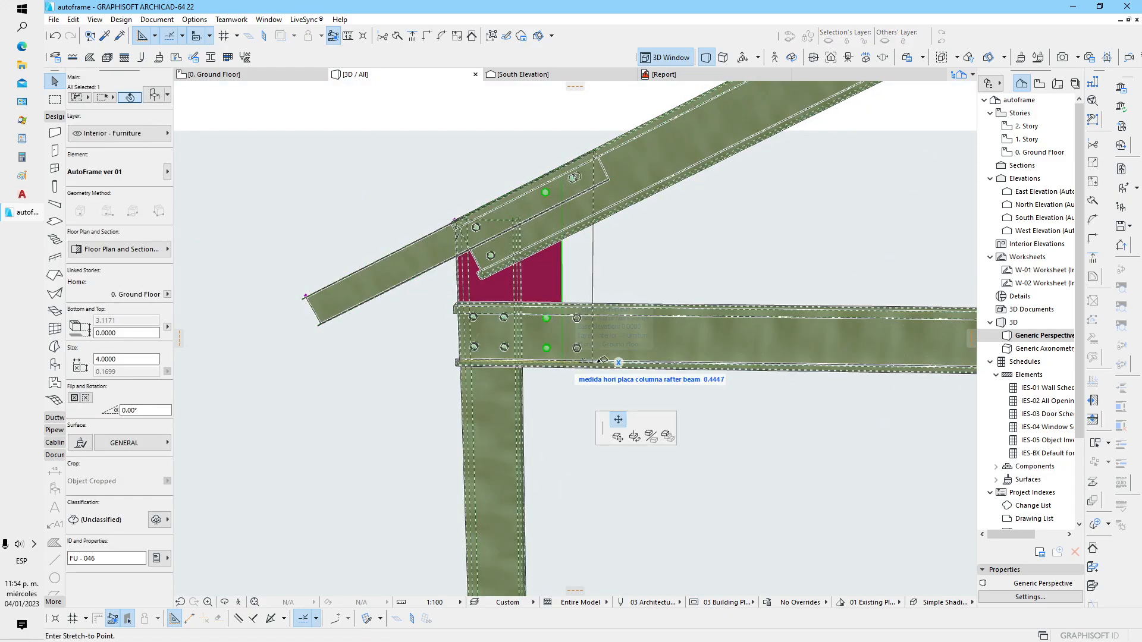
left_click(648, 363)
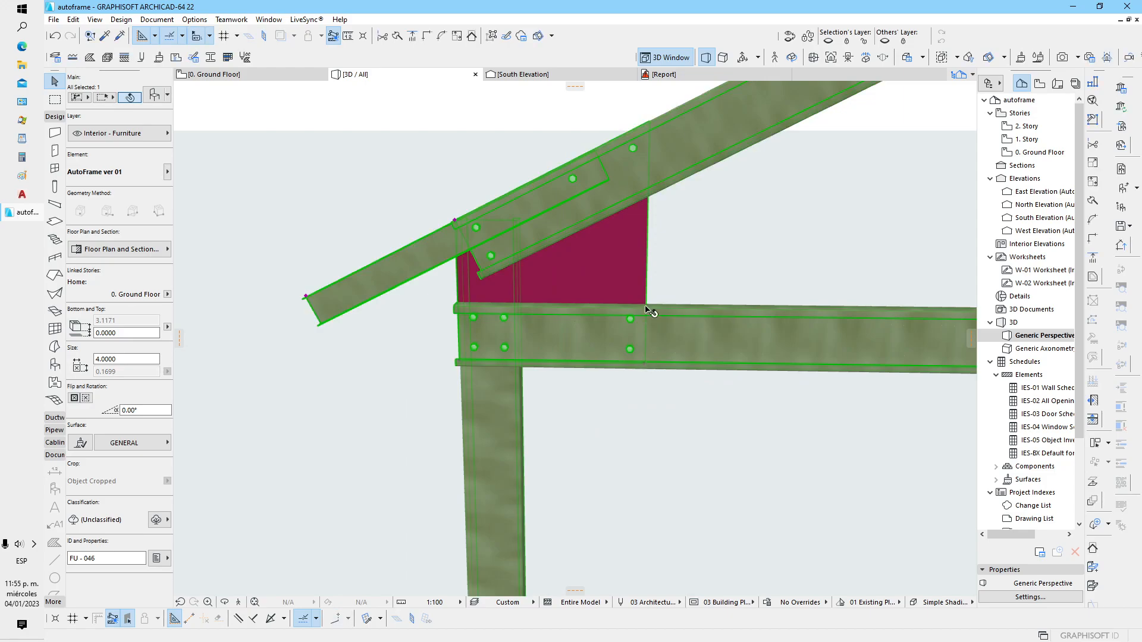
Narrow the column gusset plate to a horizontal size of about 0.35 and deselect the frame
left_click(645, 364)
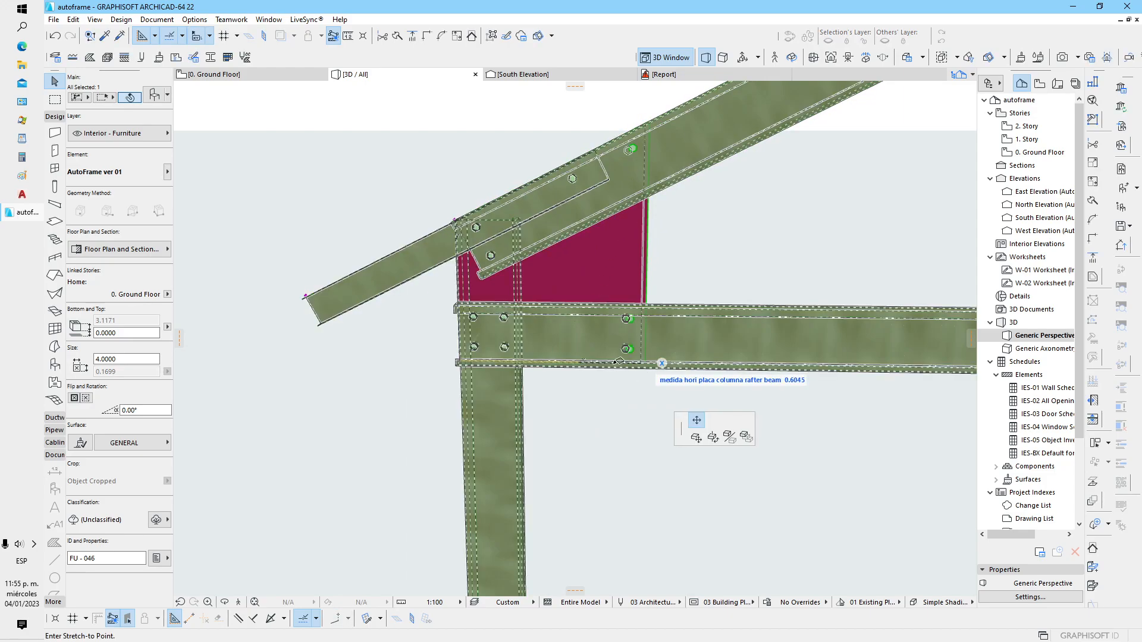
left_click(564, 361)
left_click(566, 420)
scroll(595, 379, "down", 3)
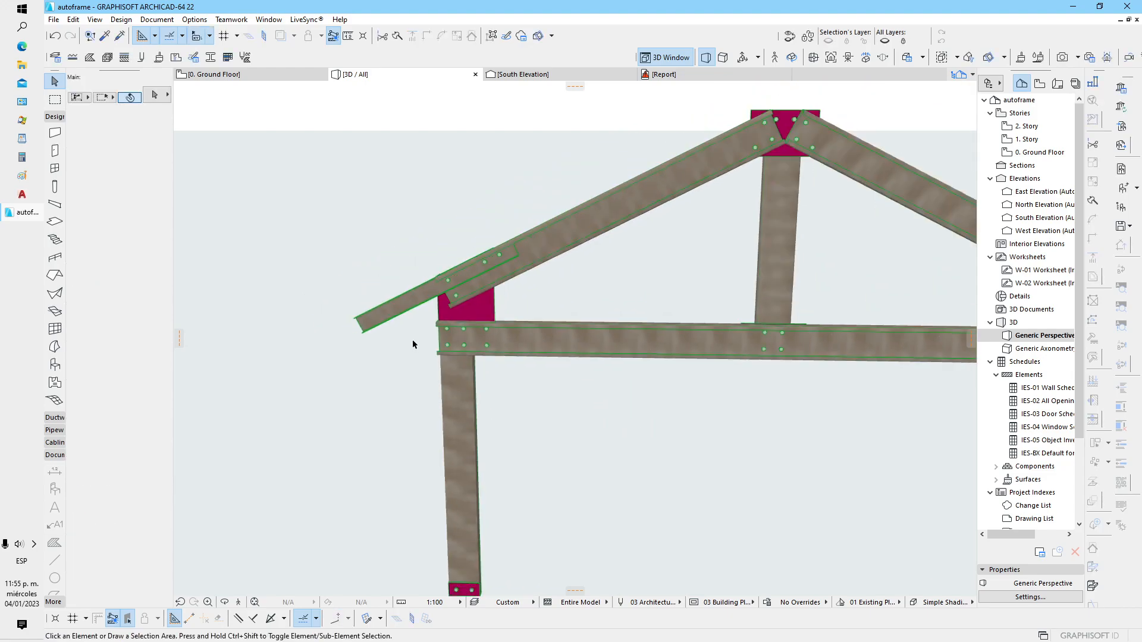
Select the whole frame and shorten its overall width to about 3.12 by moving one column base inward
middle_click_drag(594, 379, 585, 311, "shift")
middle_click_drag(555, 352, 525, 408)
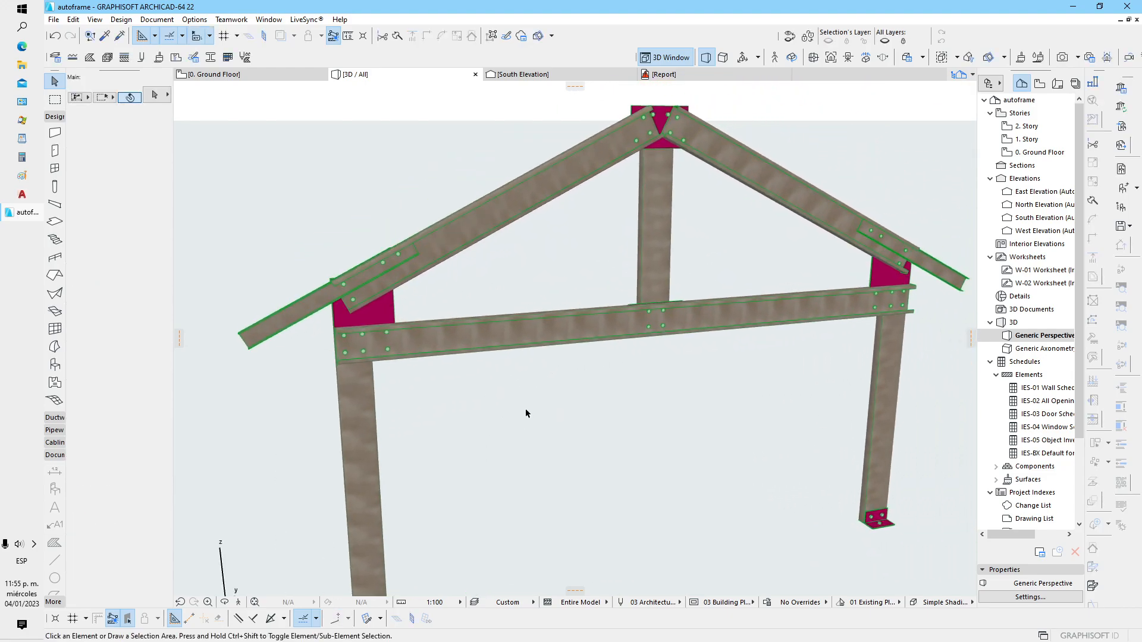
left_click(560, 327)
scroll(574, 369, "down", 2)
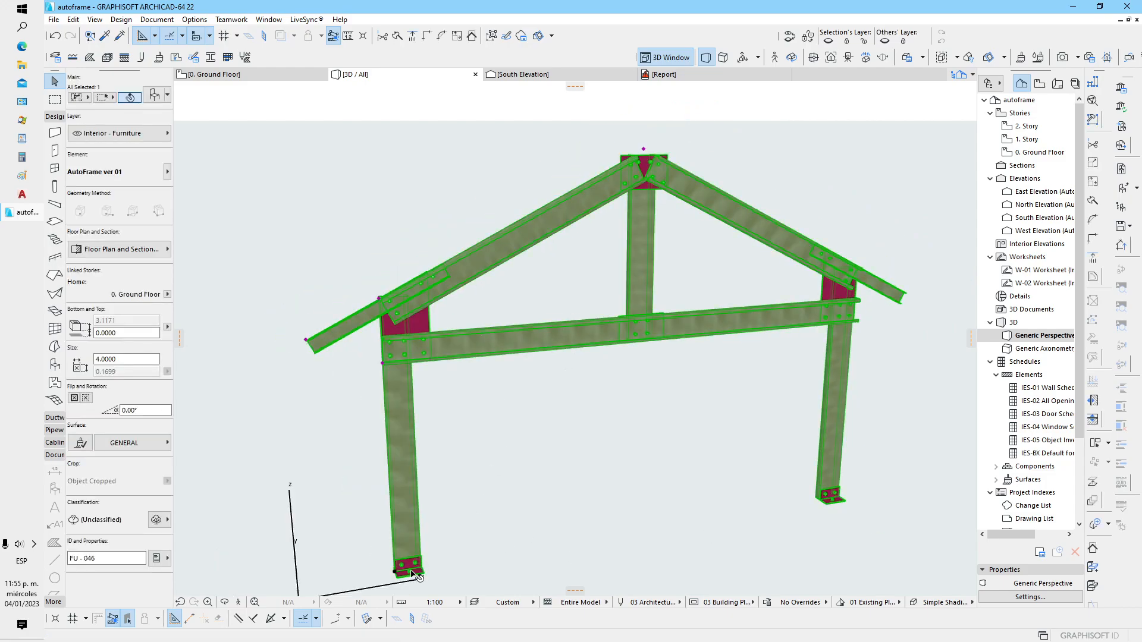
middle_click_drag(834, 510, 898, 597, "shift")
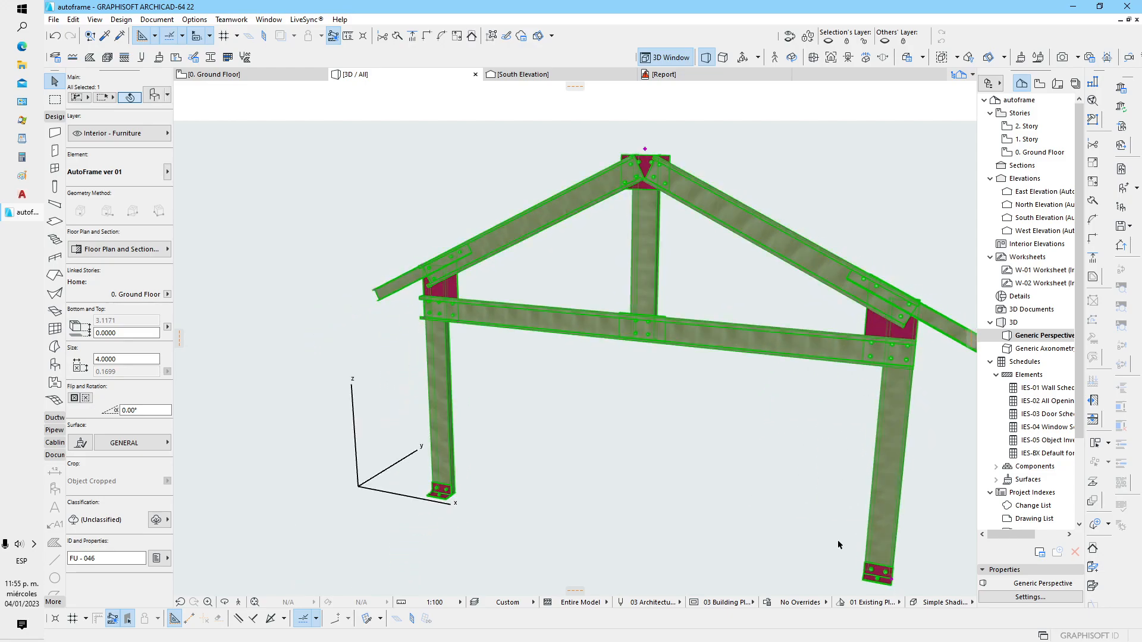
middle_click_drag(861, 509, 769, 467)
left_click(795, 540)
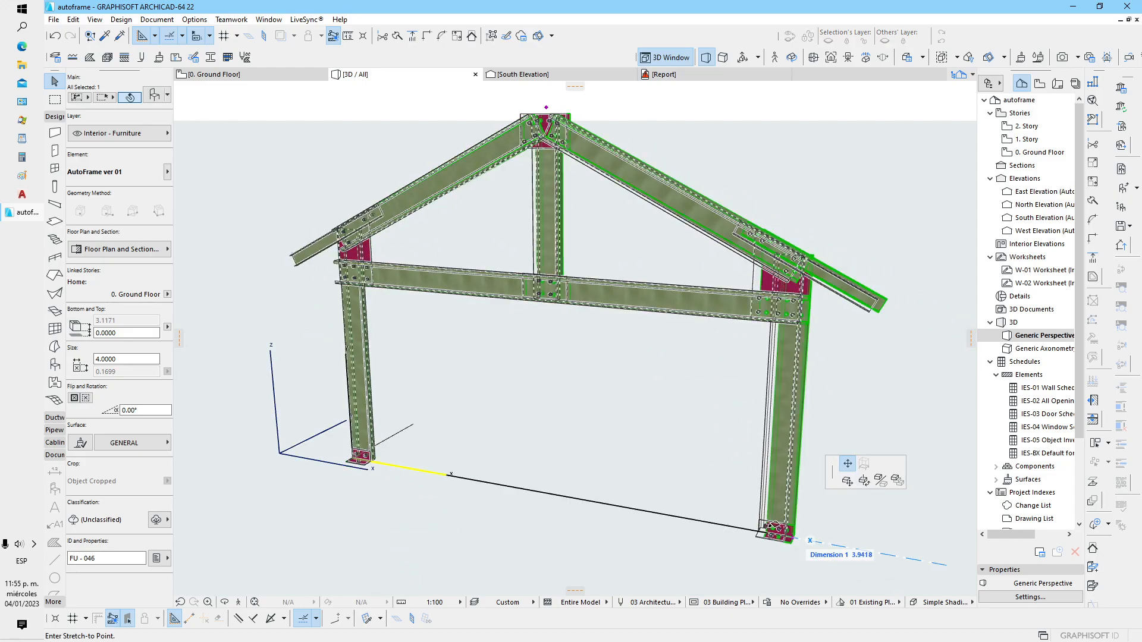
left_click(684, 498)
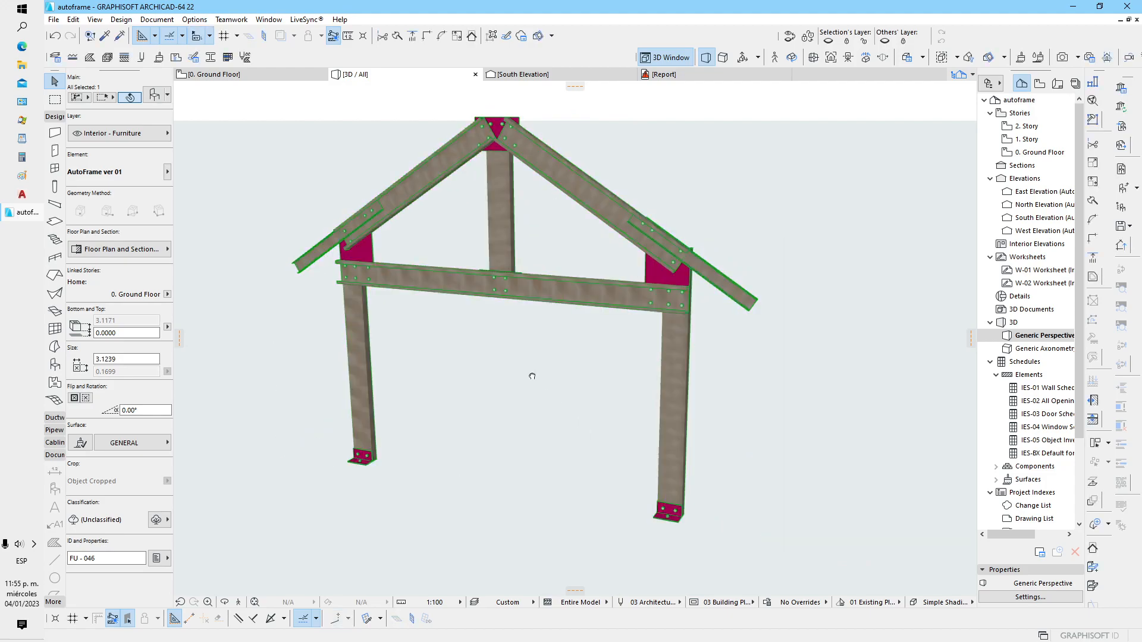
Lower the ridge with the rafter pitch hotspot until the frame's top is at about 2.51
left_click(523, 160)
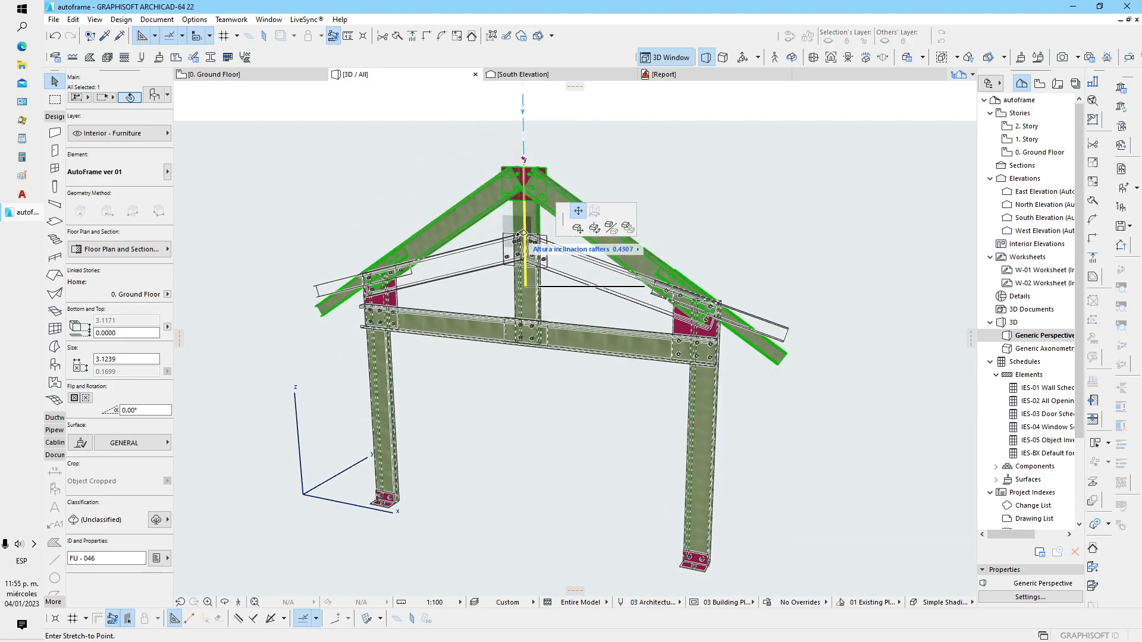
left_click(522, 233)
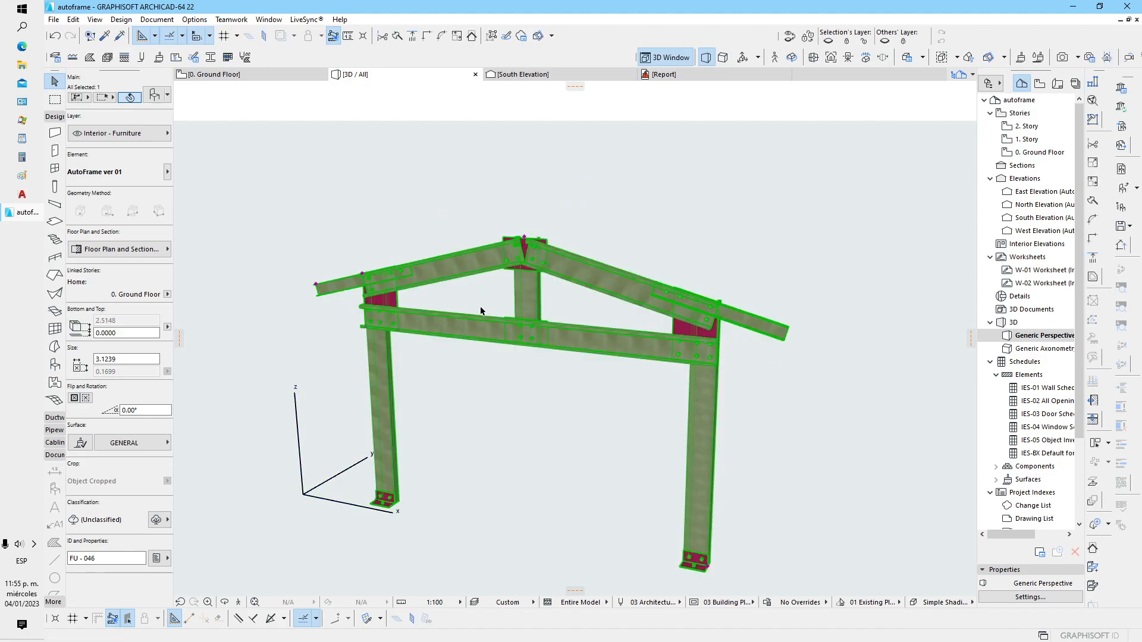
middle_click_drag(482, 313, 500, 380)
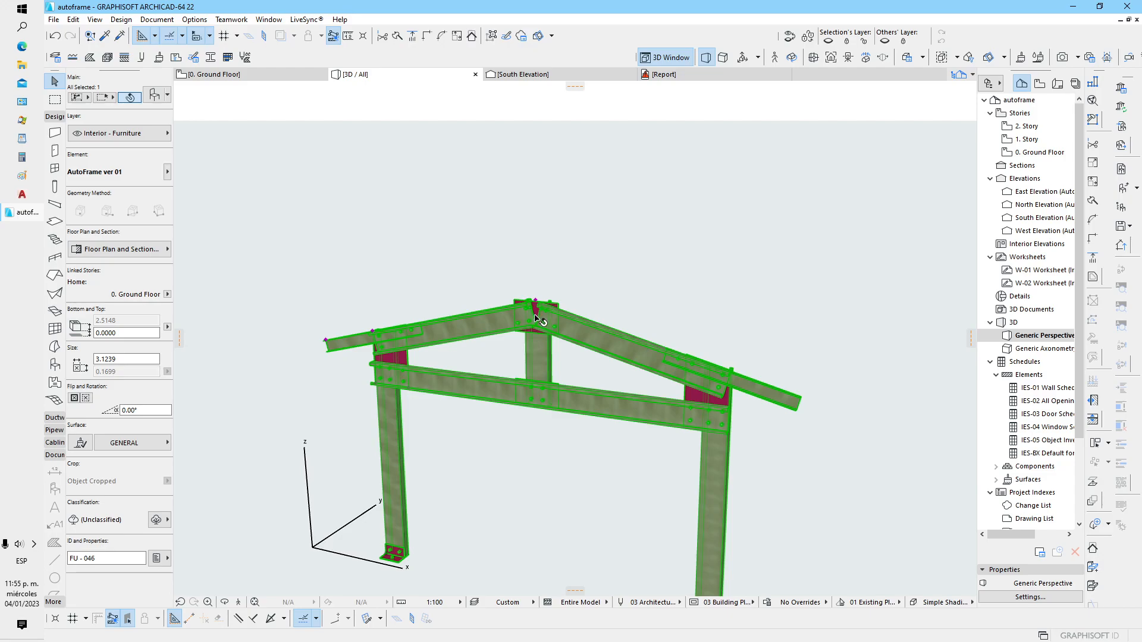
Raise the ridge with the rafter pitch hotspot to a pitch height of about 4.94, and deselect the frame
scroll(538, 224, "down", 4)
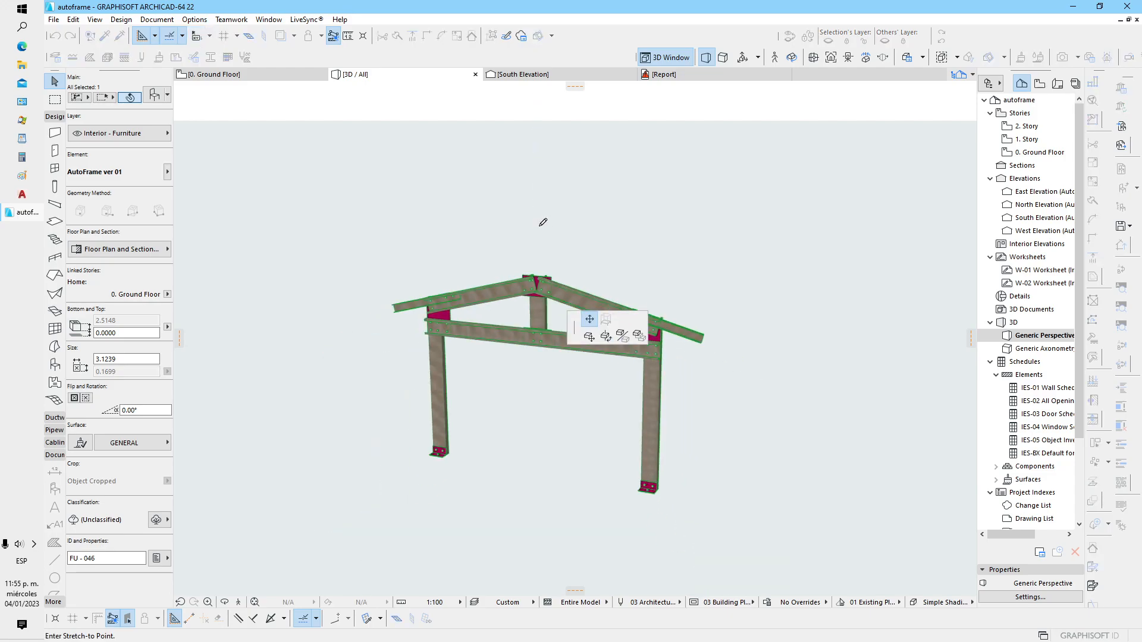
scroll(536, 201, "up", 5)
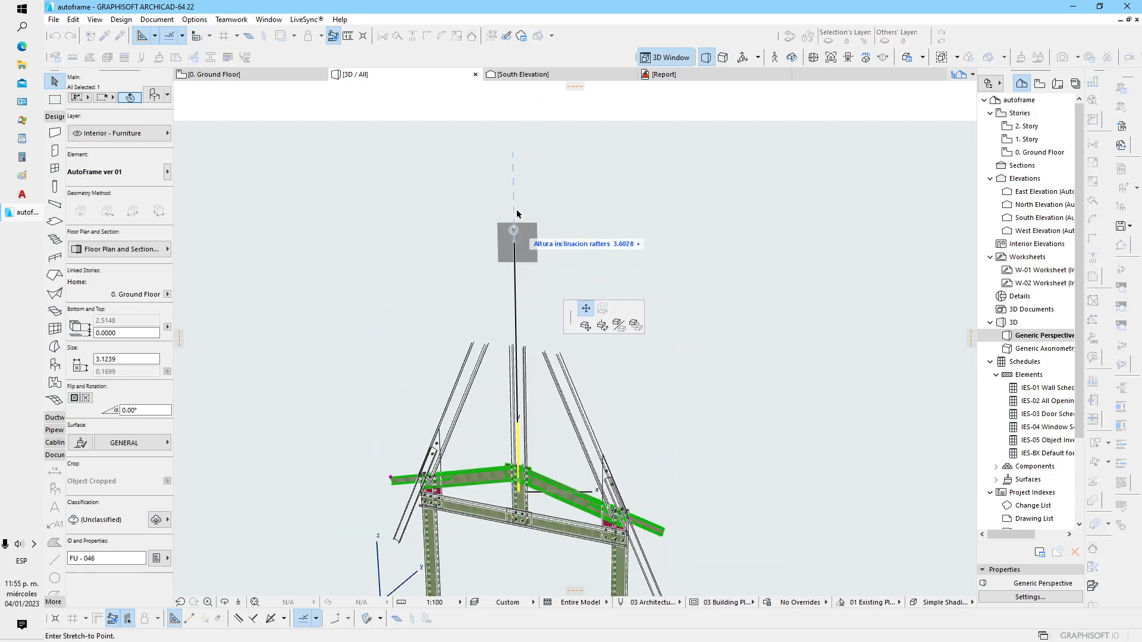
scroll(514, 173, "down", 1)
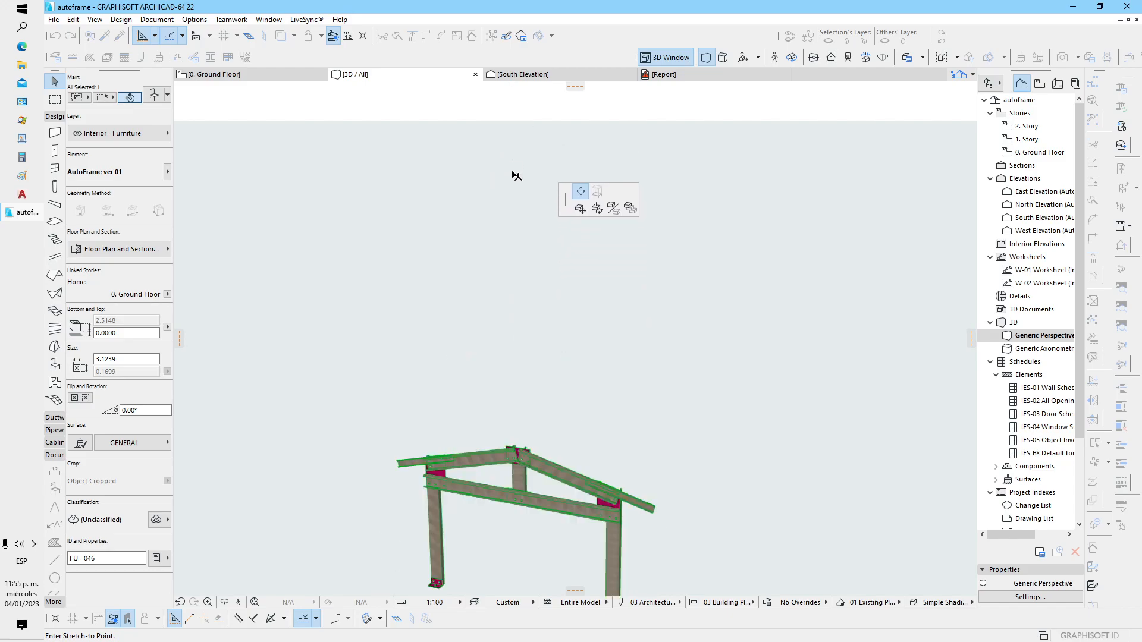
middle_click_drag(512, 195, 505, 287)
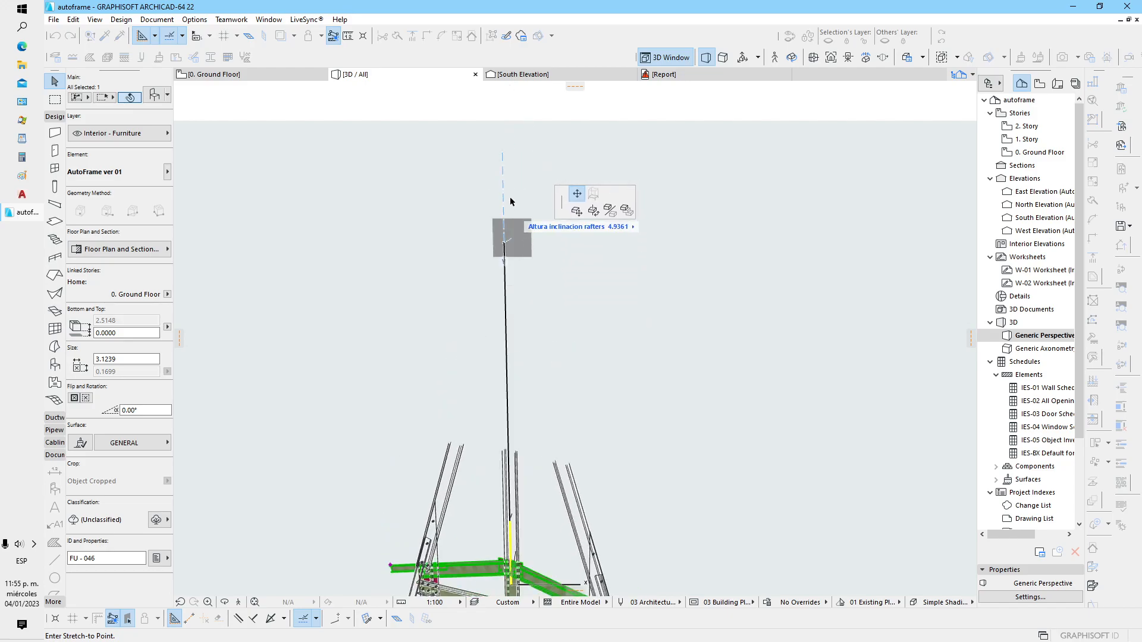
left_click(510, 171)
left_click(557, 277)
middle_click_drag(508, 419, 506, 269)
mouse_move(483, 379)
middle_mouse_down("shift")
mouse_move(616, 374)
mouse_move(495, 383)
middle_mouse_up("shift")
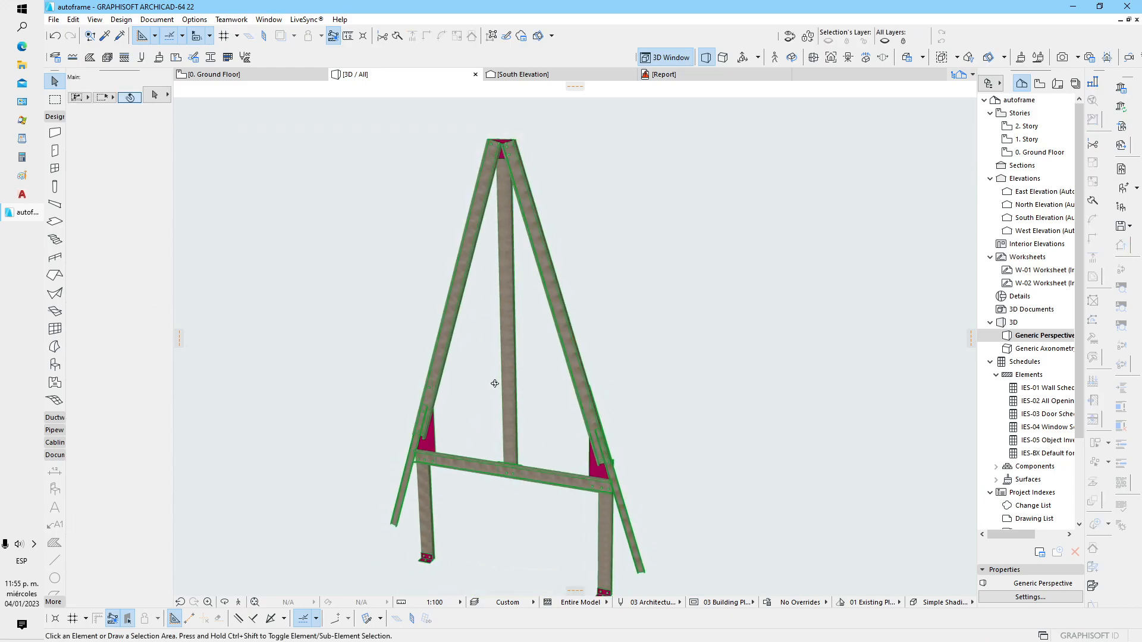
Select the frame and flatten the rafters by lowering the ridge to a pitch height of about 0.01
left_click(496, 158)
middle_click_drag(507, 116, 504, 180)
left_click(499, 156)
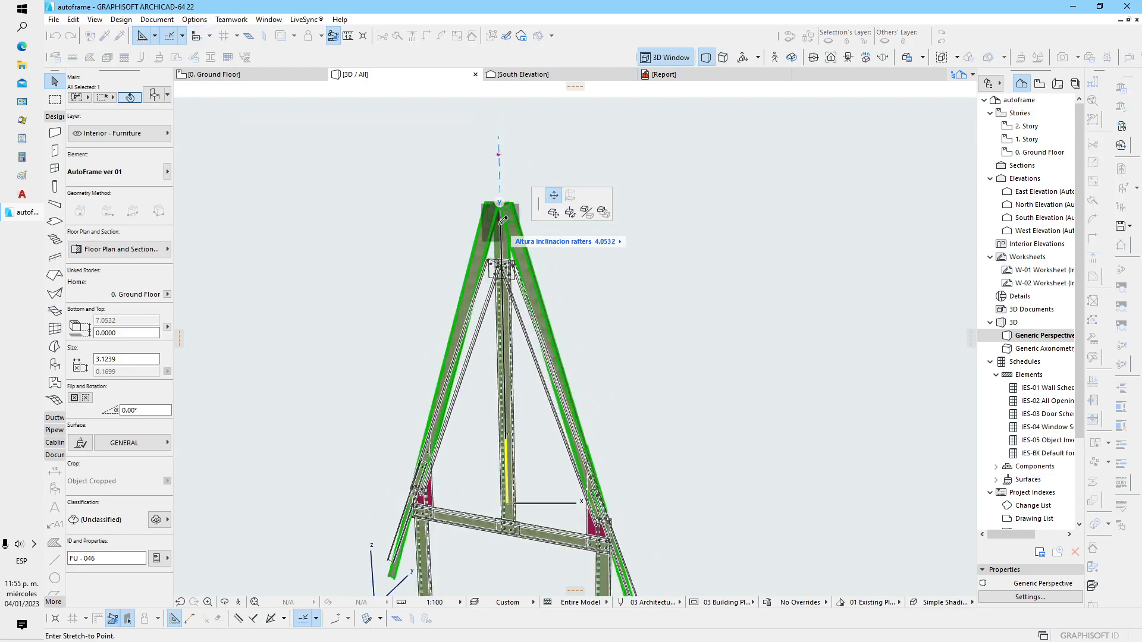
middle_click_drag(496, 405, 498, 287)
scroll(503, 389, "up", 1)
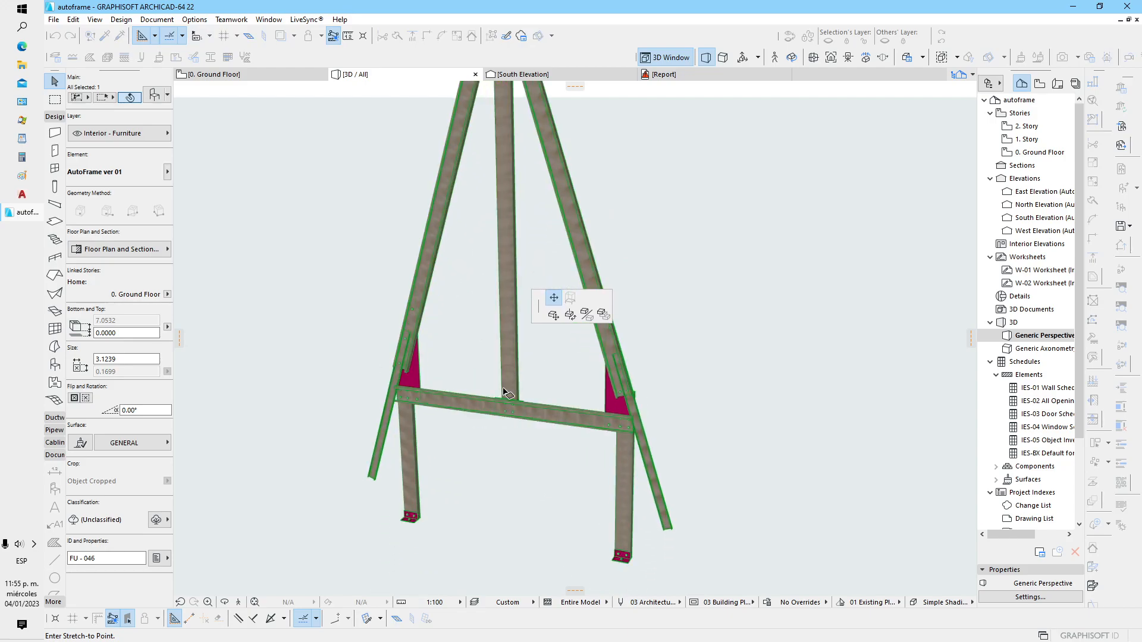
left_click(503, 438)
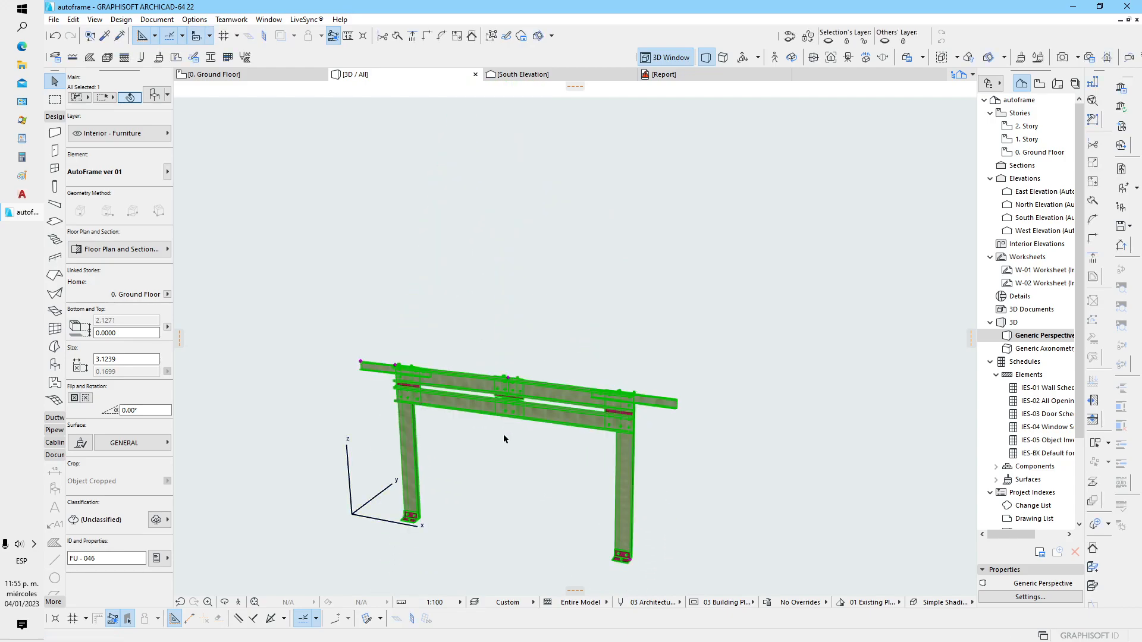
Examine the flattened frame from the front and its bolted ridge plate up close
scroll(503, 437, "up", 3)
middle_click_drag(504, 435, 567, 337)
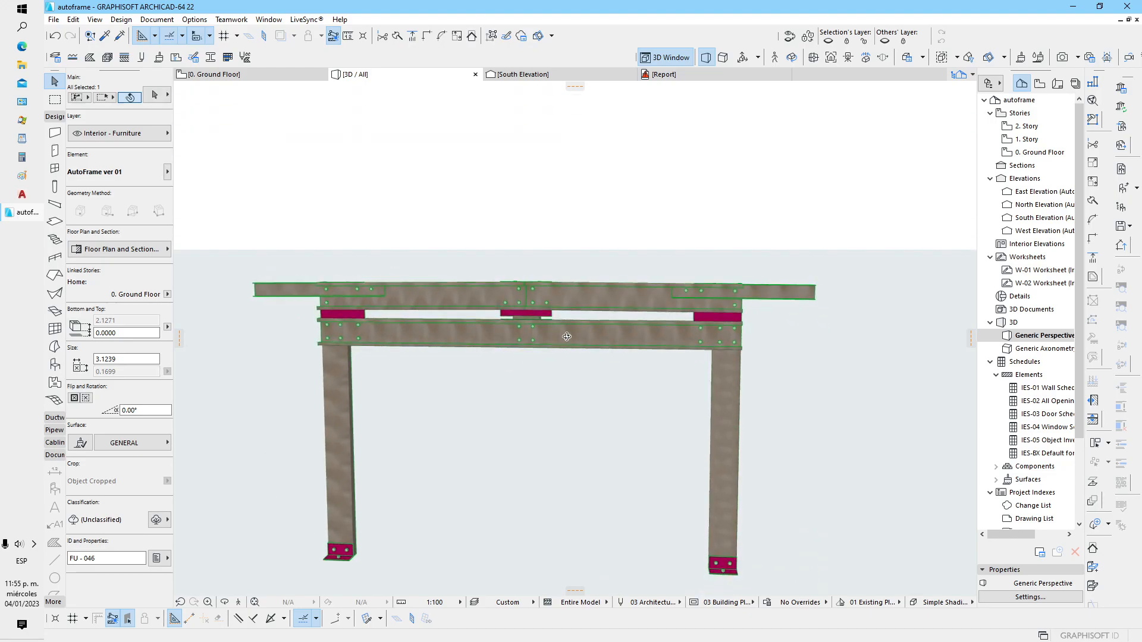
scroll(566, 336, "up", 5)
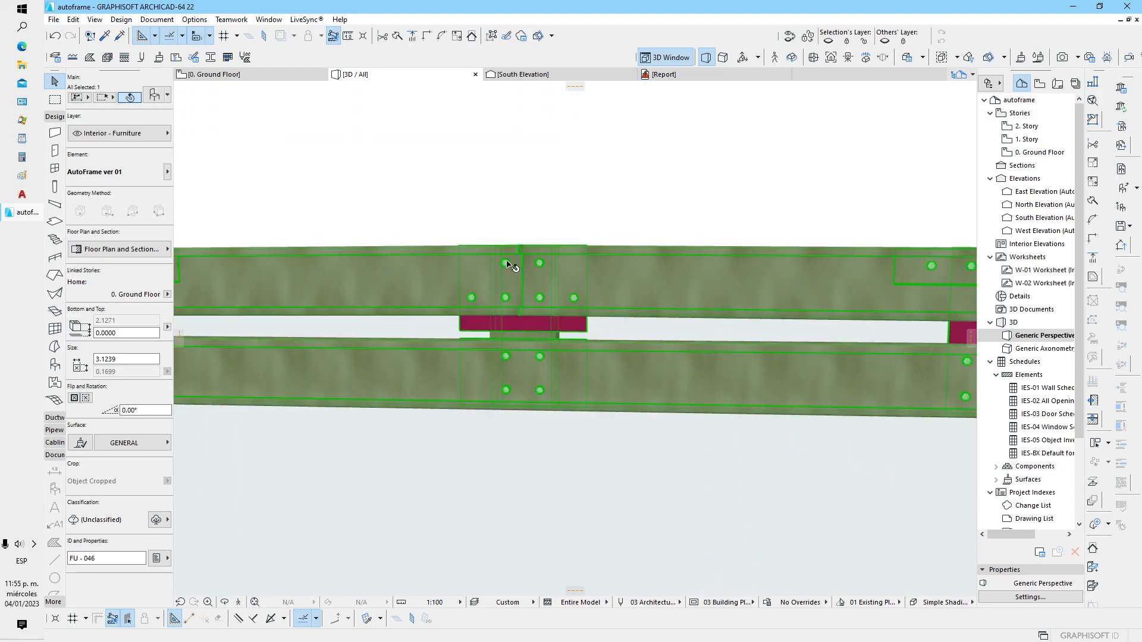
scroll(509, 266, "down", 5)
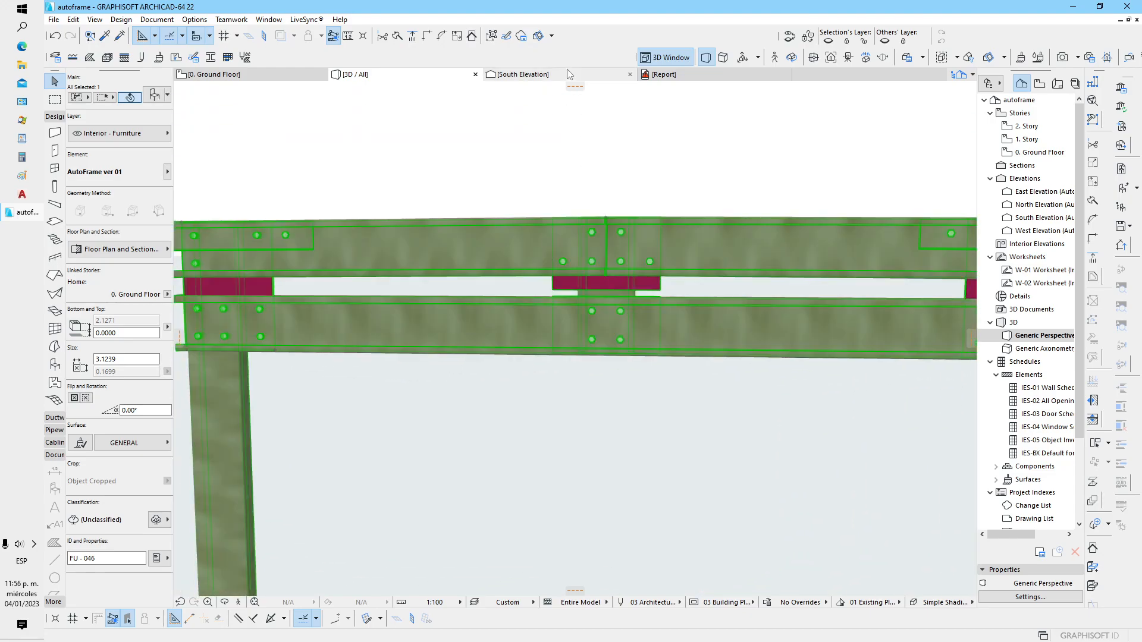
In the South Elevation, select the frame and raise its ridge hotspot until the top is at about 3.19
left_click(569, 74)
scroll(599, 307, "up", 6)
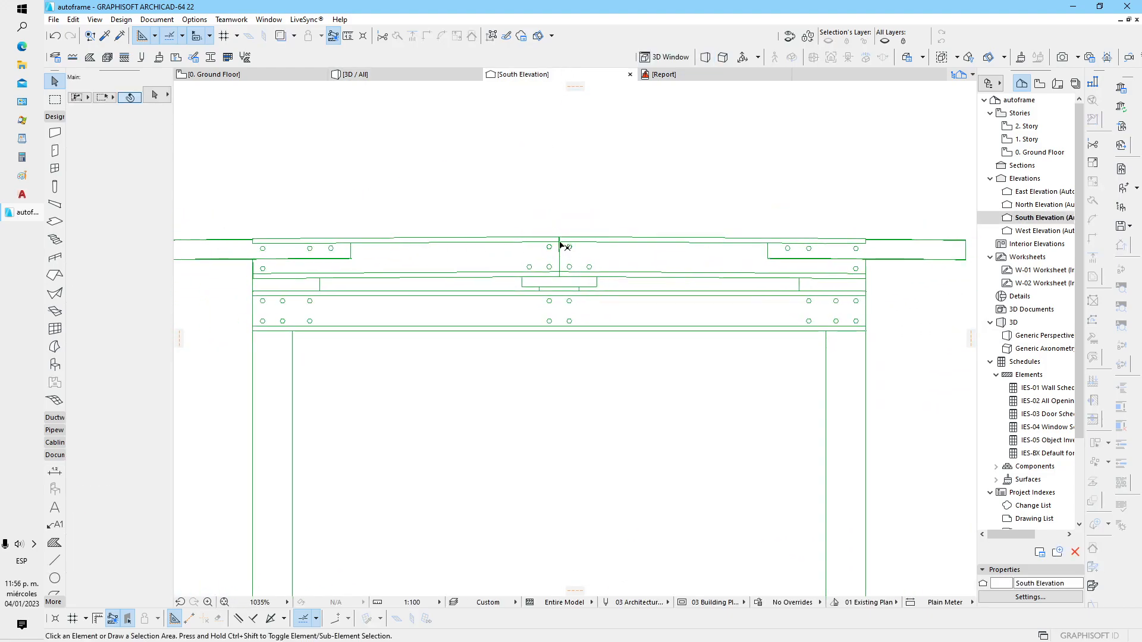
left_click(562, 244)
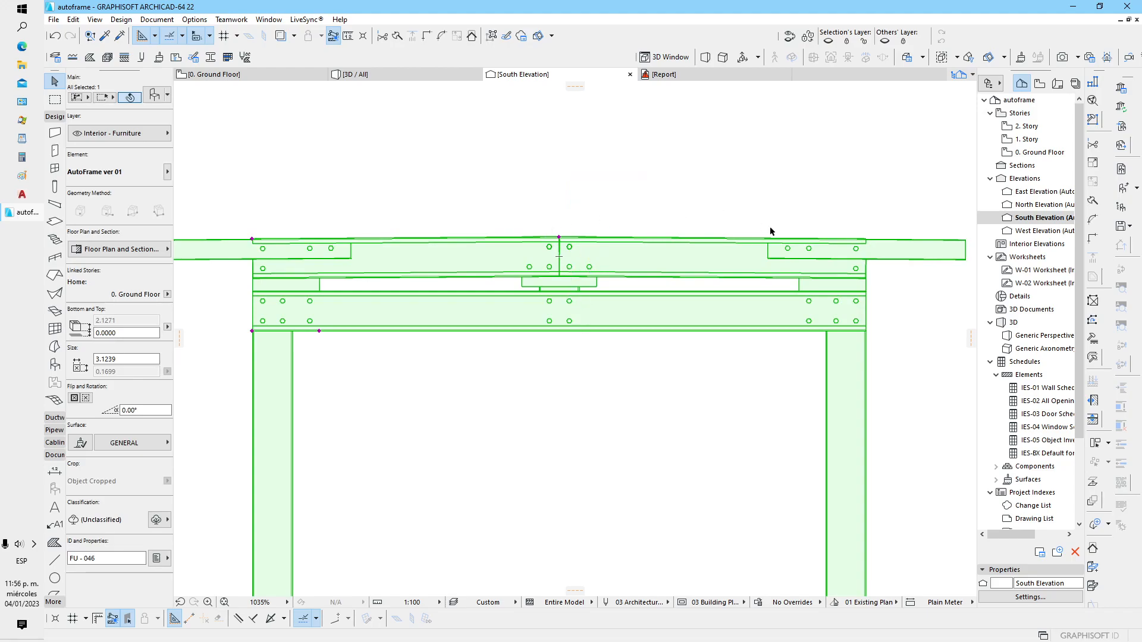
scroll(585, 273, "down", 2)
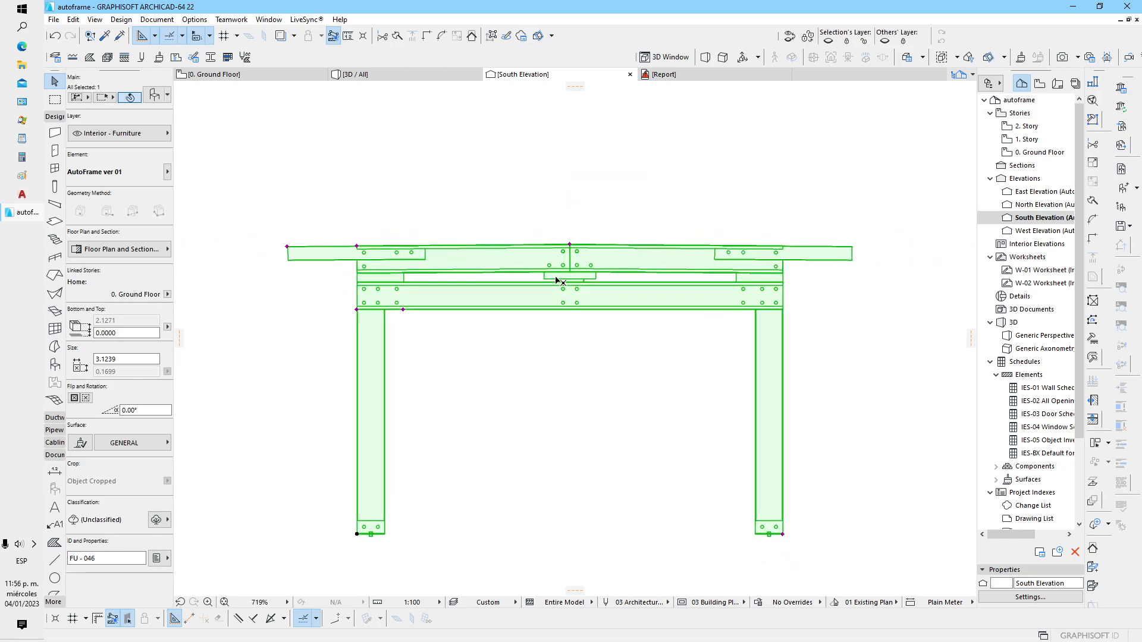
left_click(570, 245)
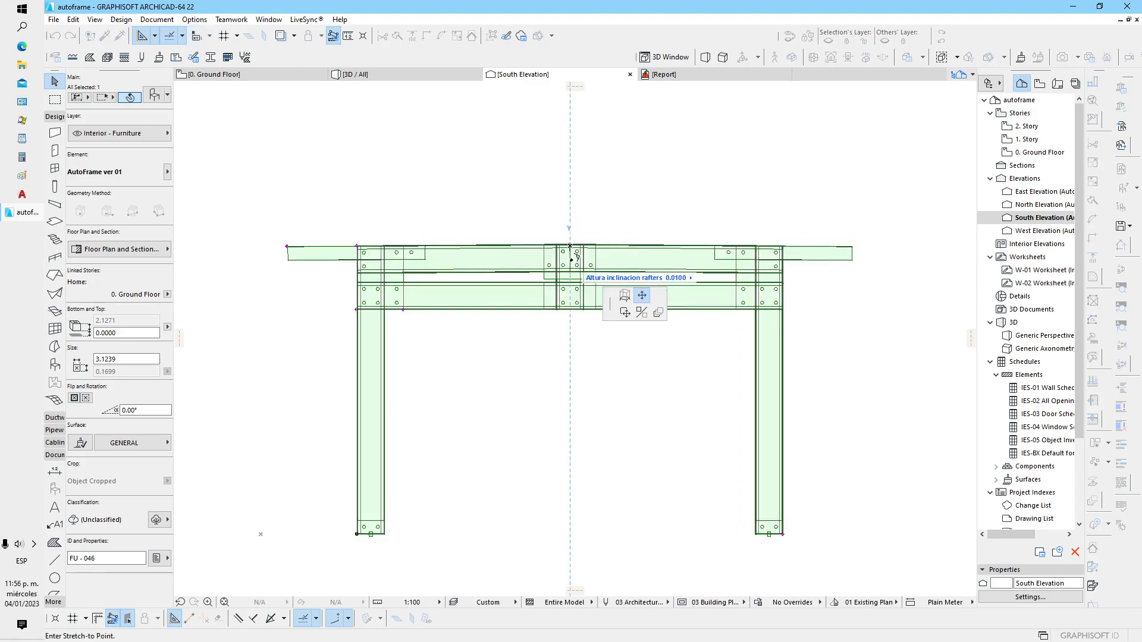
scroll(572, 274, "down", 3)
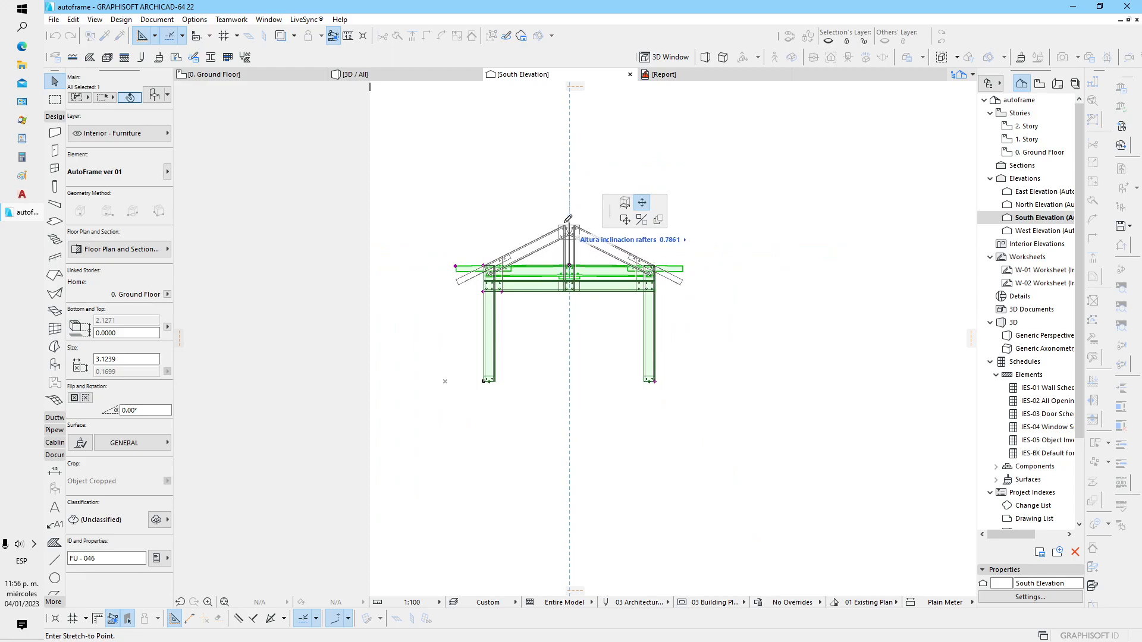
left_click(571, 203)
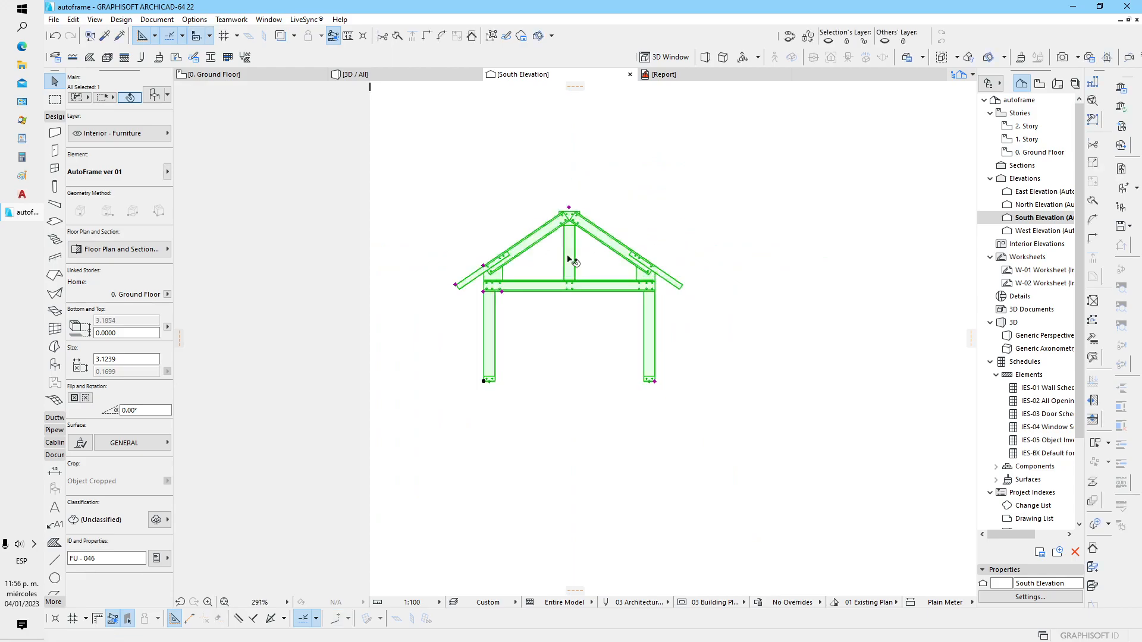
scroll(530, 279, "up", 5)
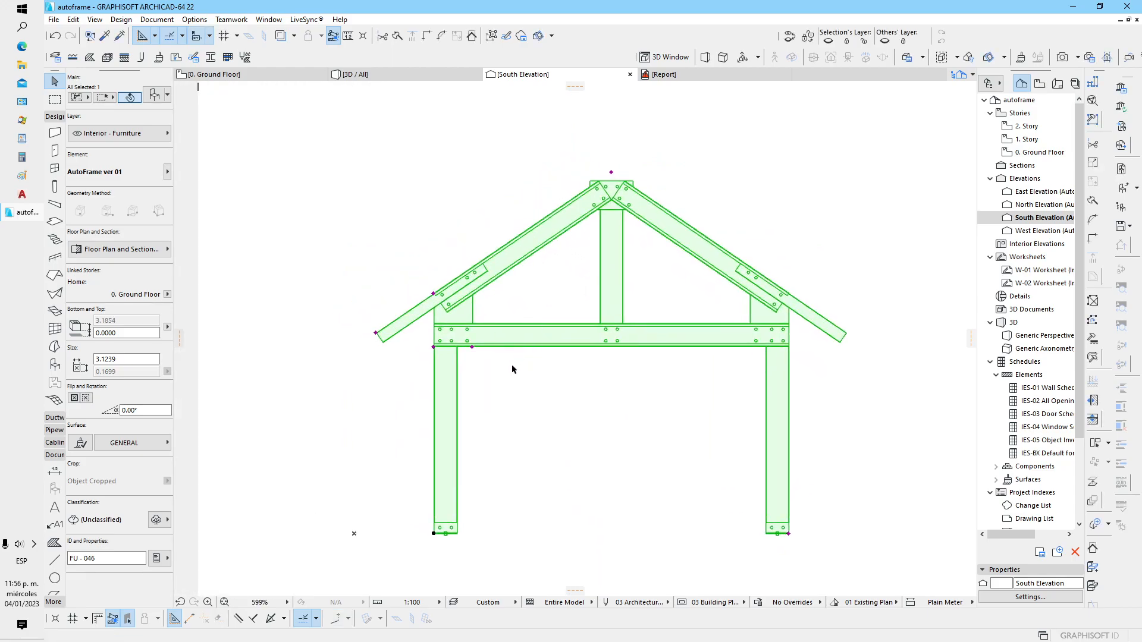
middle_click_drag(675, 471, 583, 469)
scroll(561, 448, "up", 2)
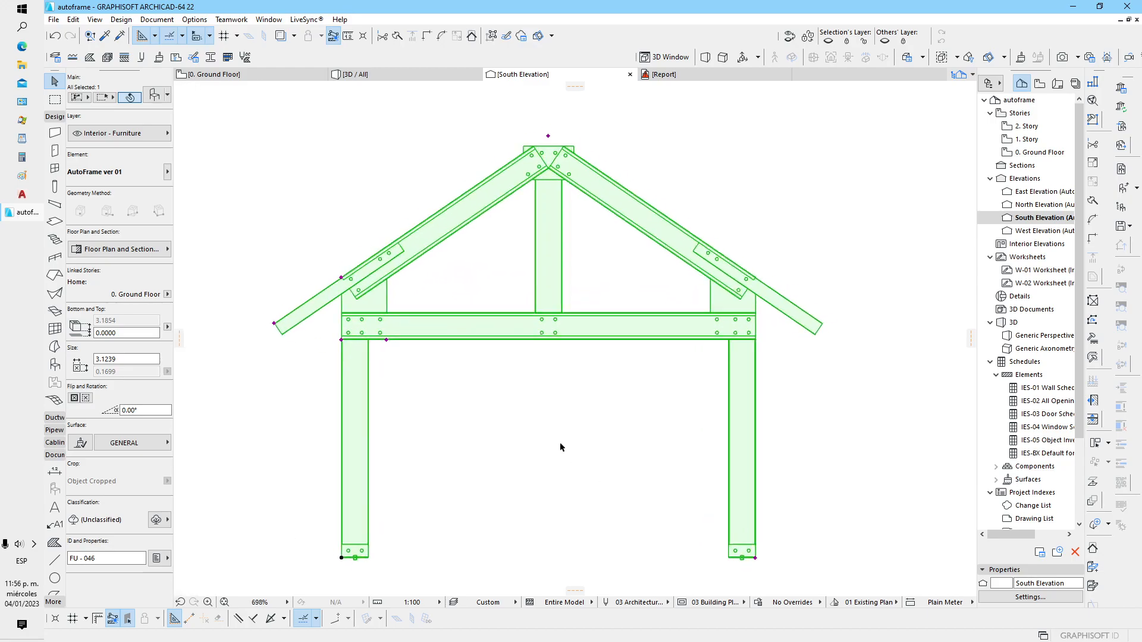
In the South Elevation, select the frame and widen it to about 3.37 with the hotspot at the base of its far column
left_click(392, 74)
left_click(522, 77)
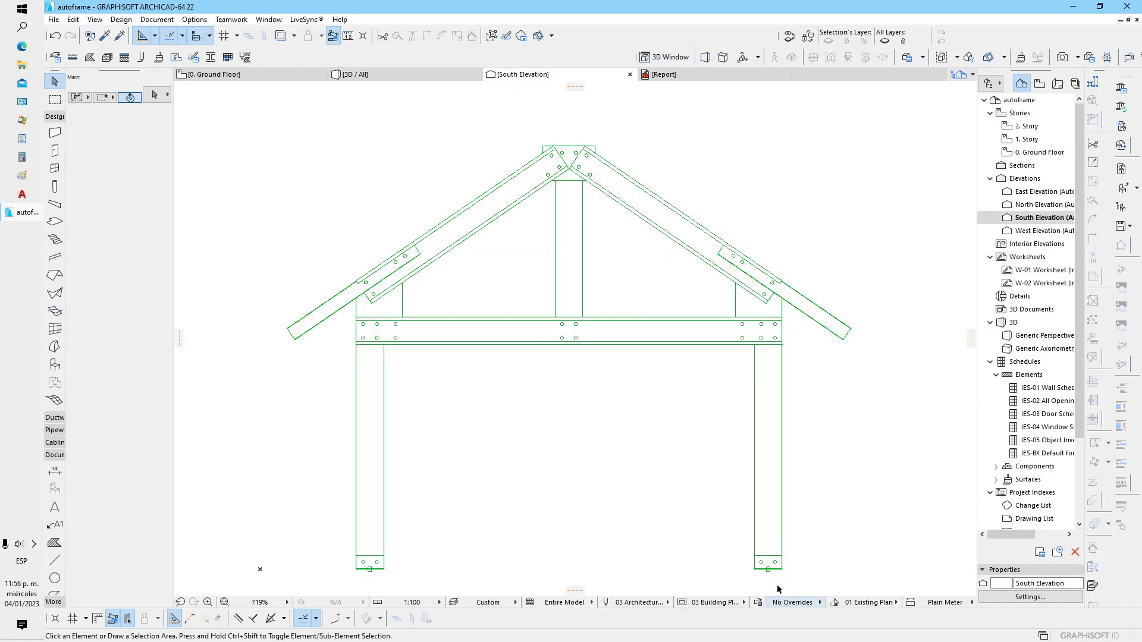
scroll(778, 590, "up", 3)
left_click(772, 547)
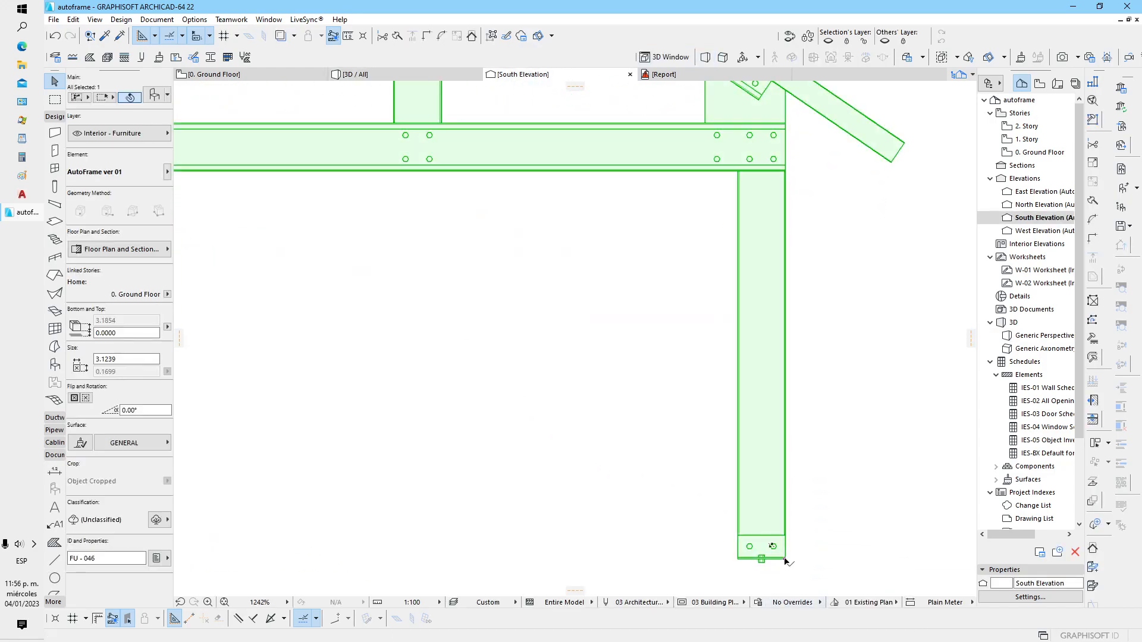
left_click(786, 559)
scroll(786, 558, "down", 5)
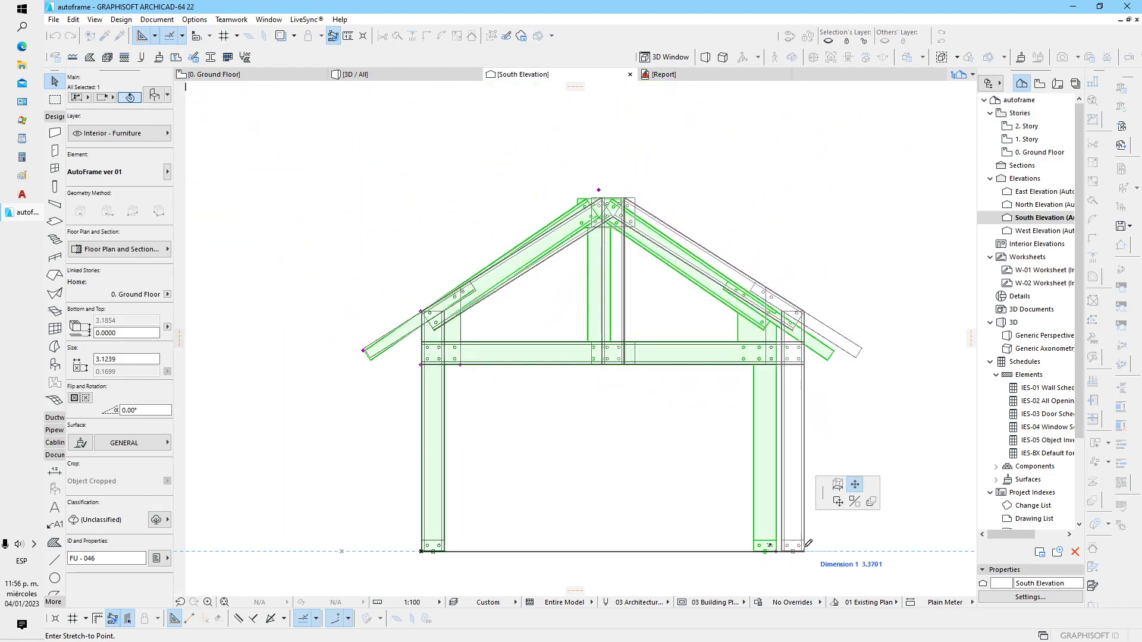
left_click(806, 546)
Adjust the column-to-rafter plate's vertical size with its hotspot, lowering the rafters until the frame's top is at about 3.10
left_click(420, 311)
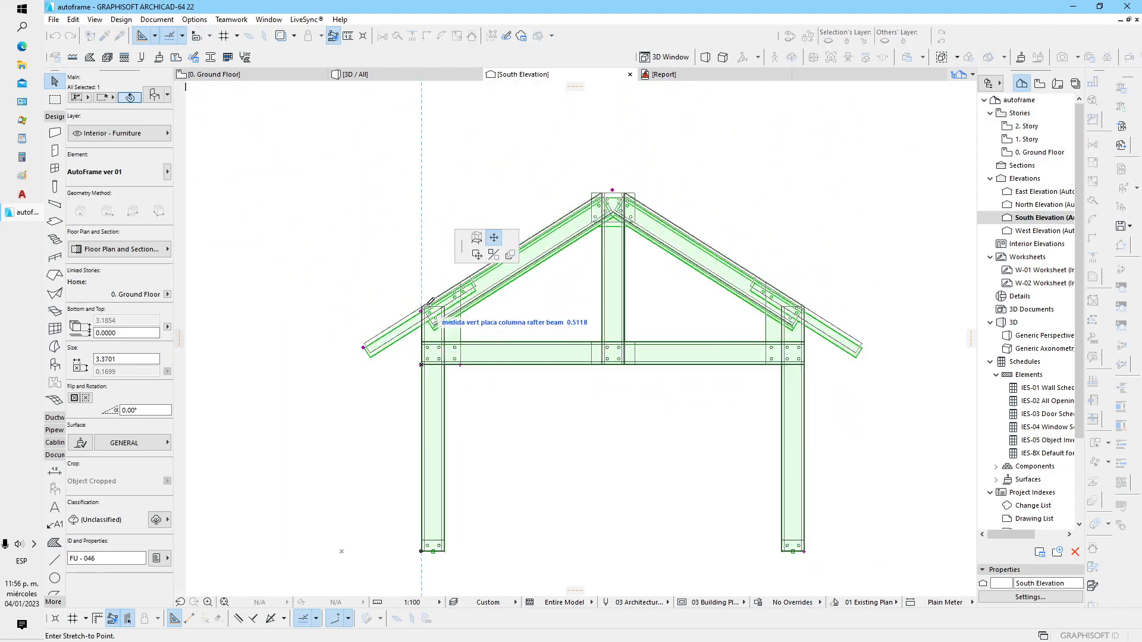
scroll(427, 307, "up", 3)
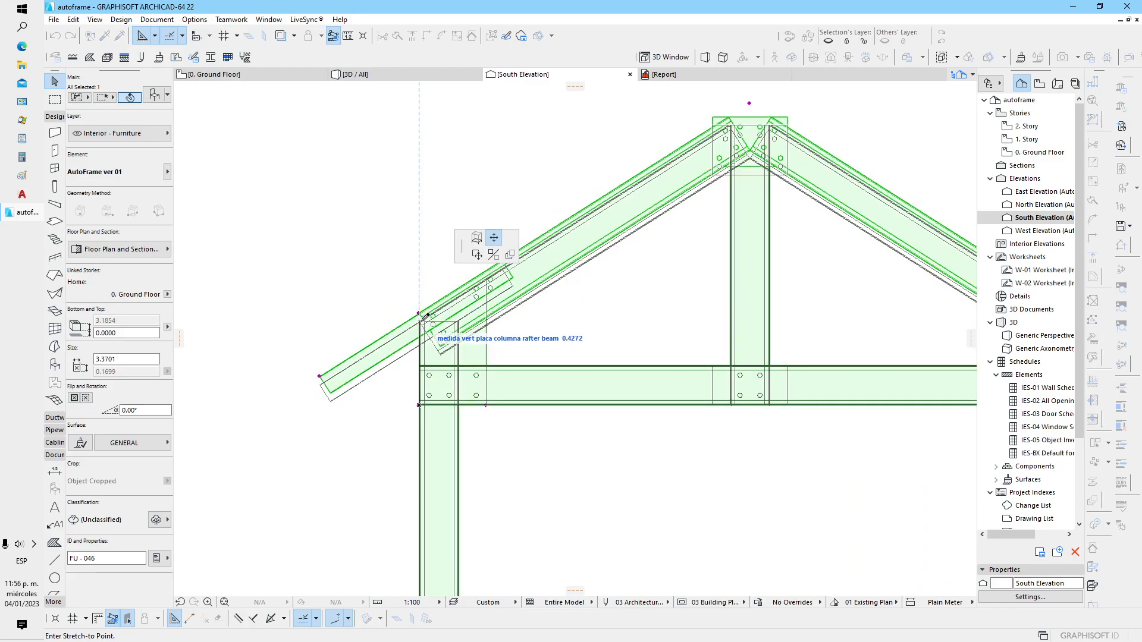
left_click(426, 317)
scroll(438, 368, "up", 3)
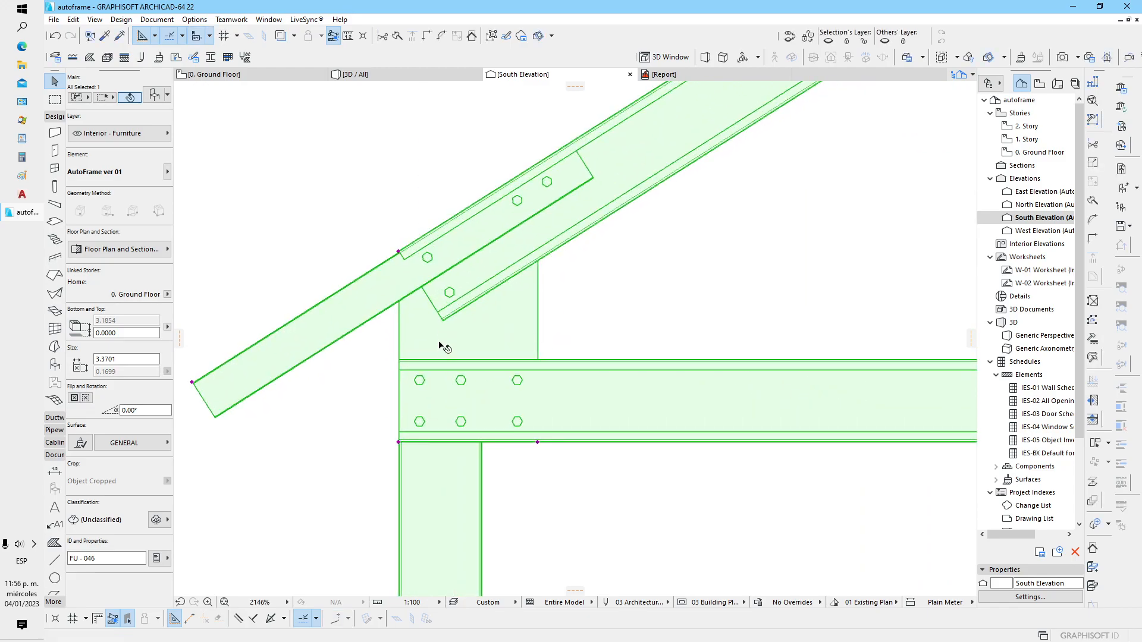
left_click(398, 252)
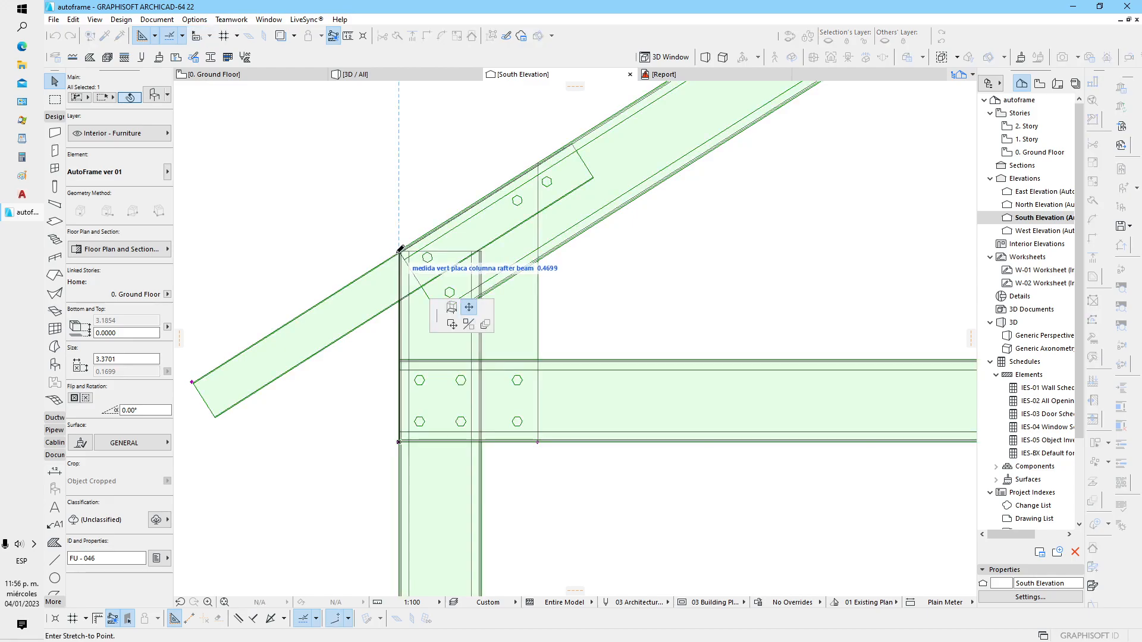
left_click(403, 280)
scroll(403, 280, "down", 6)
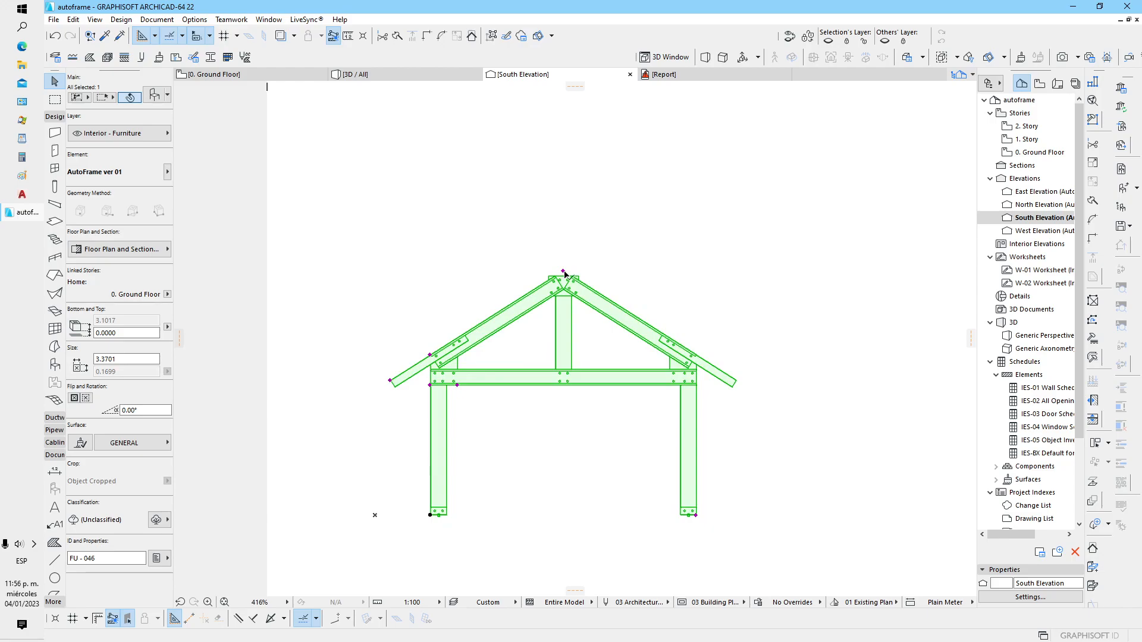
Lower the ridge to a pitch height of about 0.46 and raise the column-to-rafter plate's vertical size to about 0.41
left_click(564, 272)
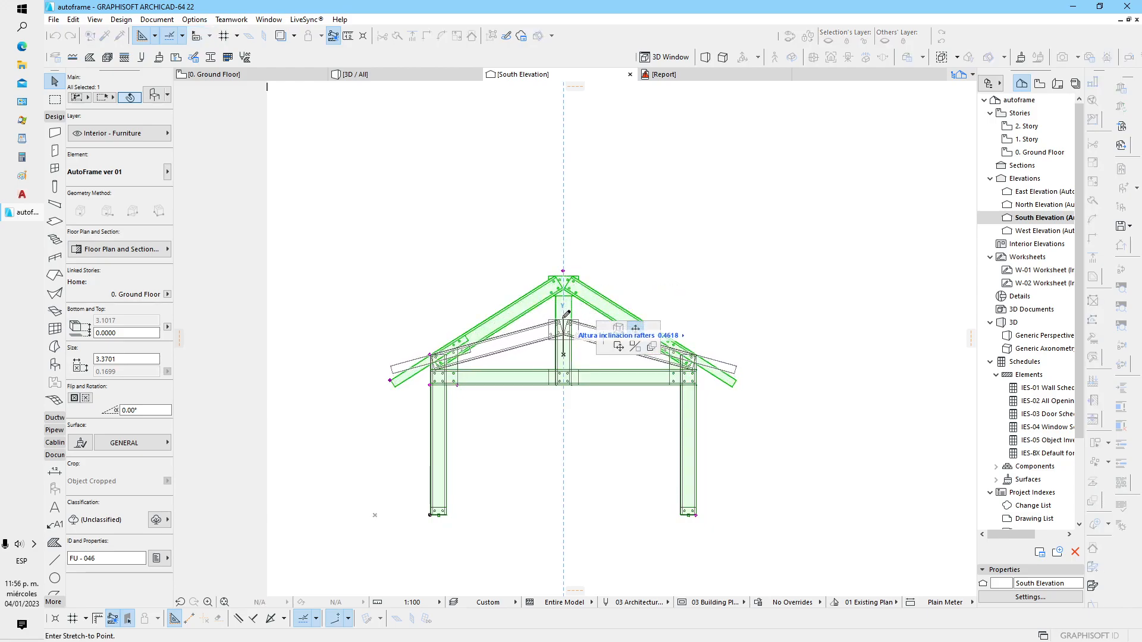
left_click(458, 375)
scroll(475, 372, "up", 6)
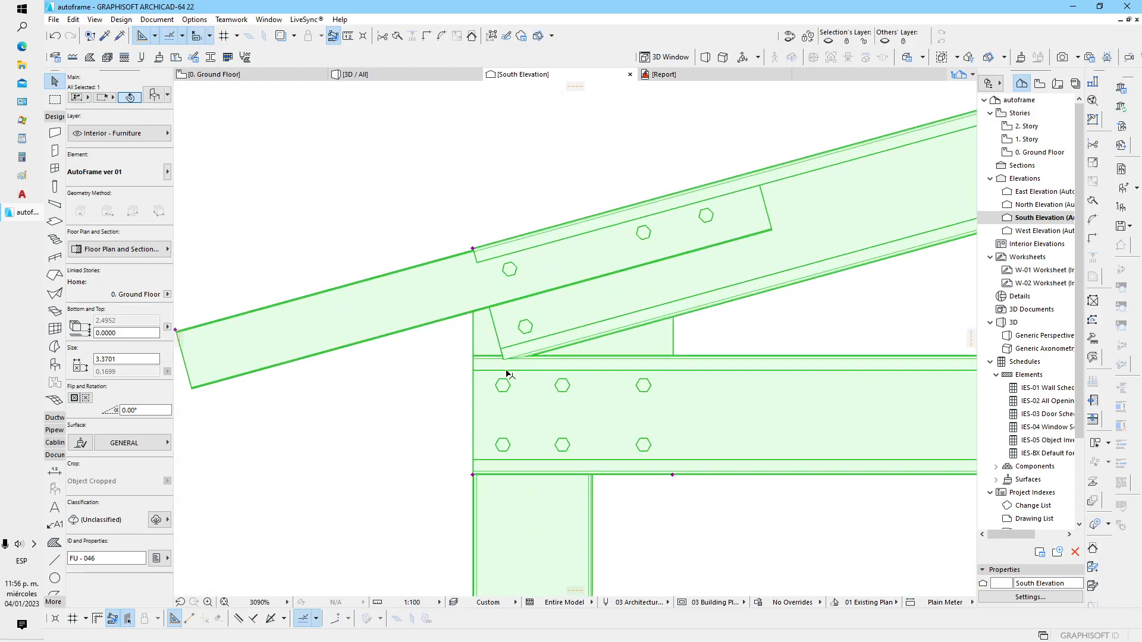
left_click(472, 249)
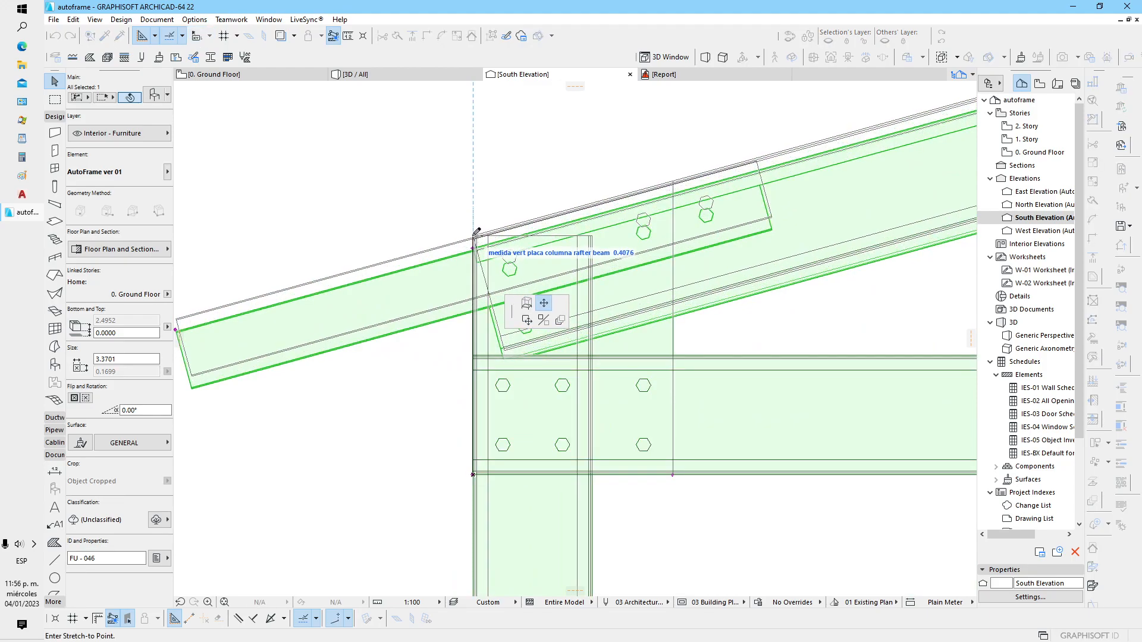
scroll(402, 367, "down", 6)
Raise the ridge until the frame's top is at about 4.45, and reduce the column-to-rafter plate's vertical size slightly
left_click(541, 321)
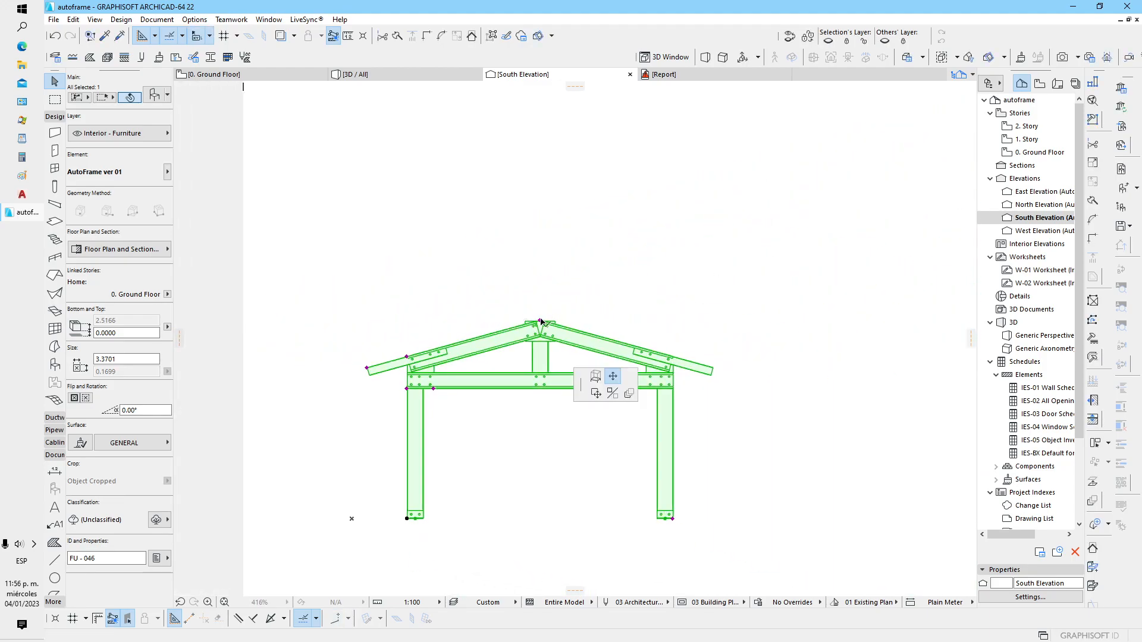
left_click(447, 385)
scroll(407, 370, "up", 8)
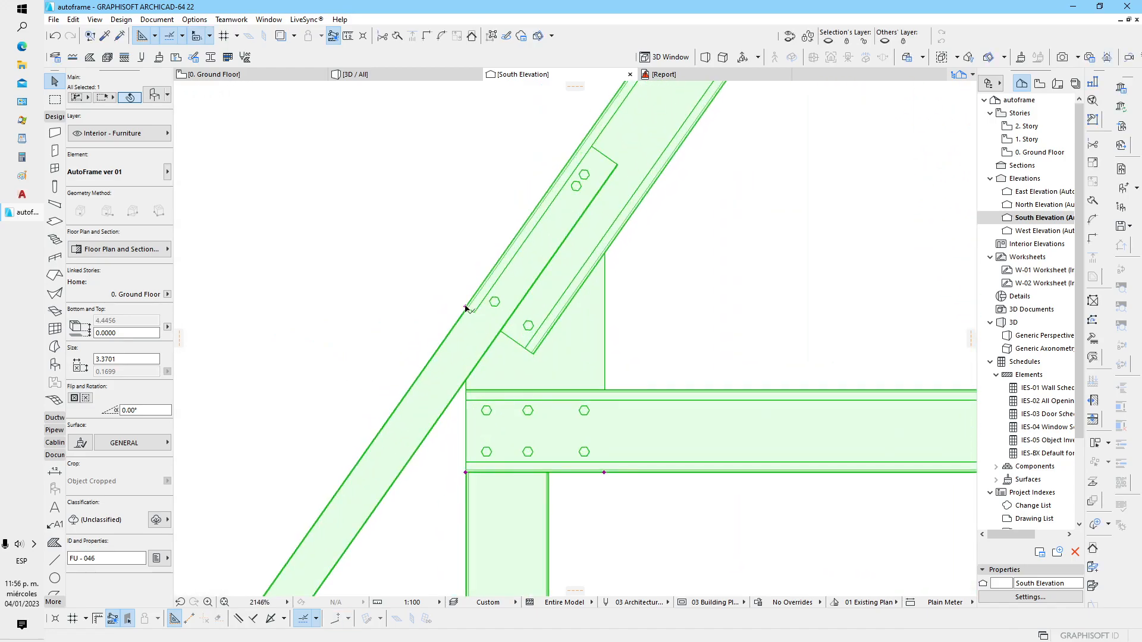
left_click(466, 307)
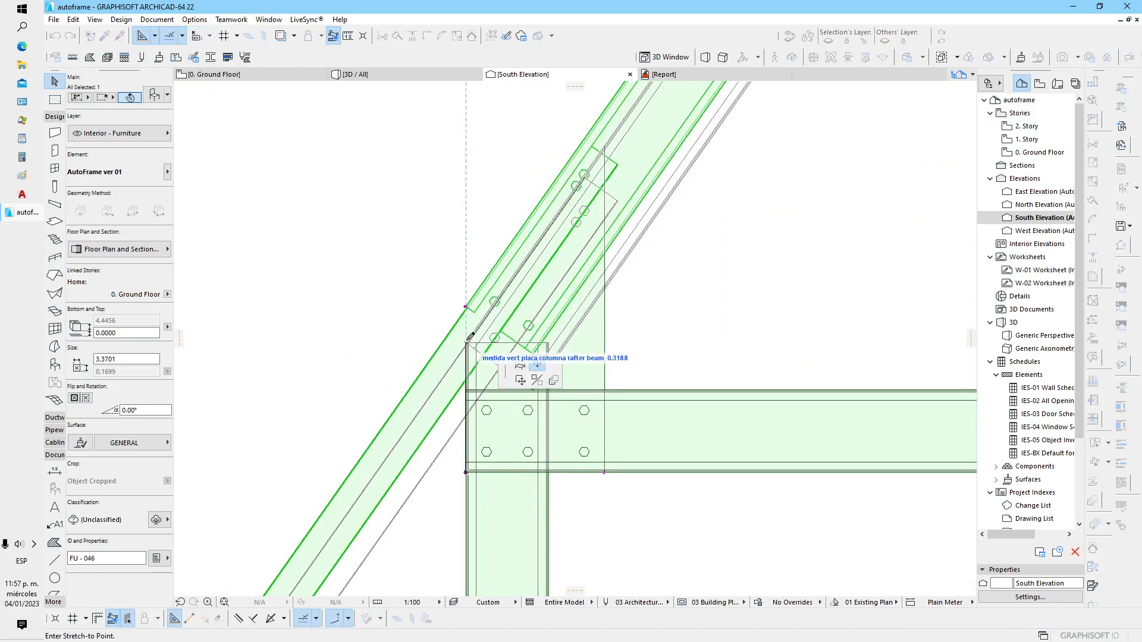
left_click(464, 348)
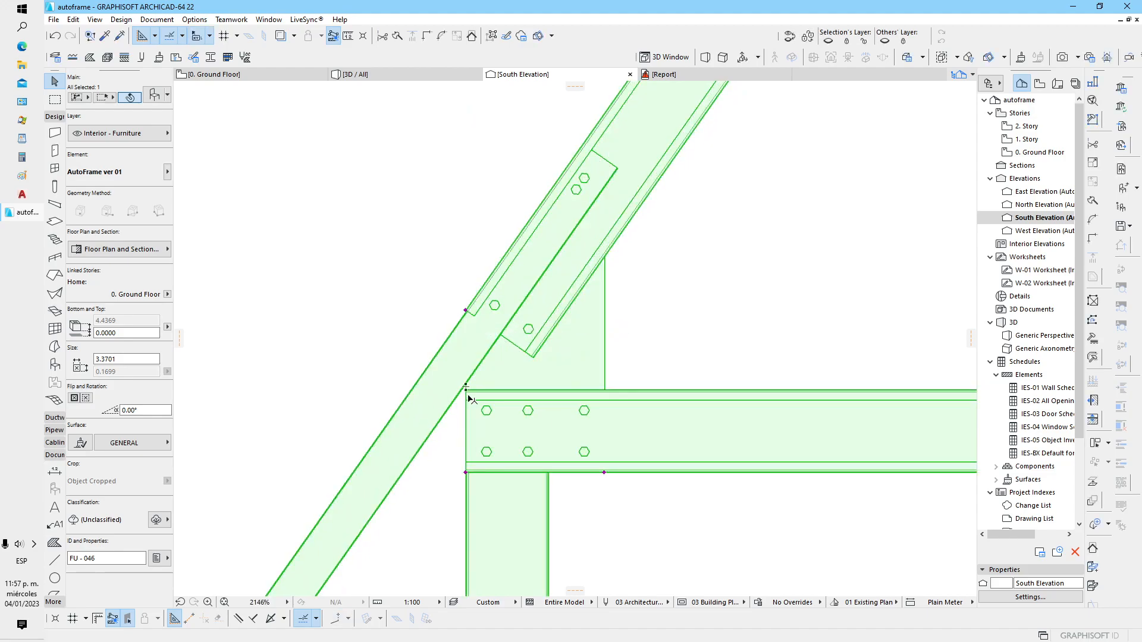
Shorten the rafter tail with its overhang hotspot, and extend it again to an overhang of about 0.45
scroll(681, 313, "down", 3)
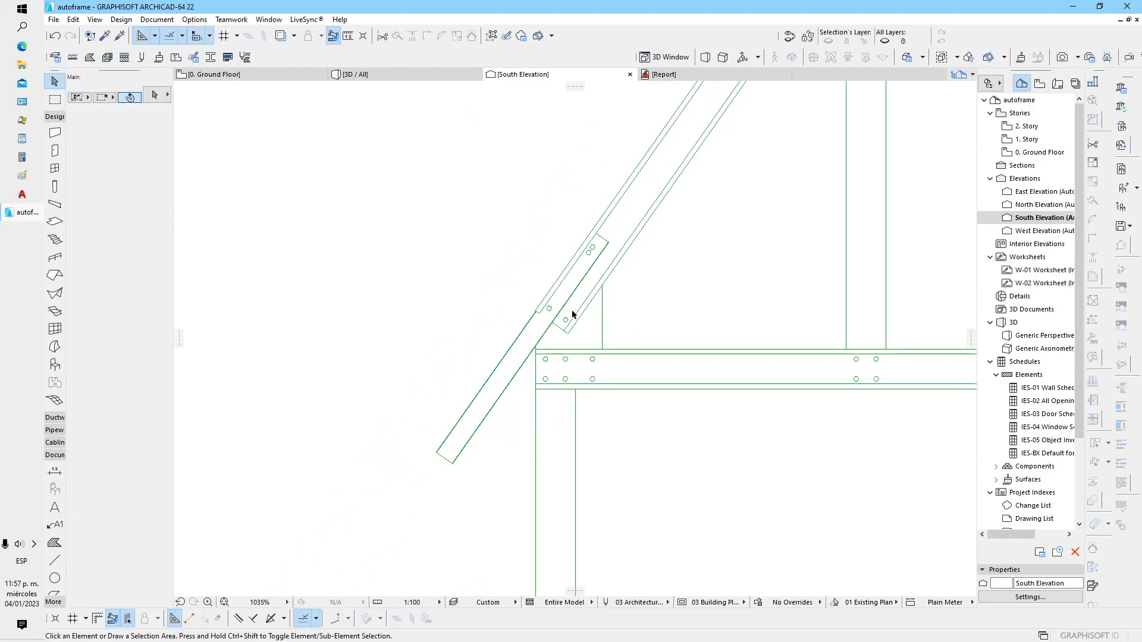
left_click(435, 454)
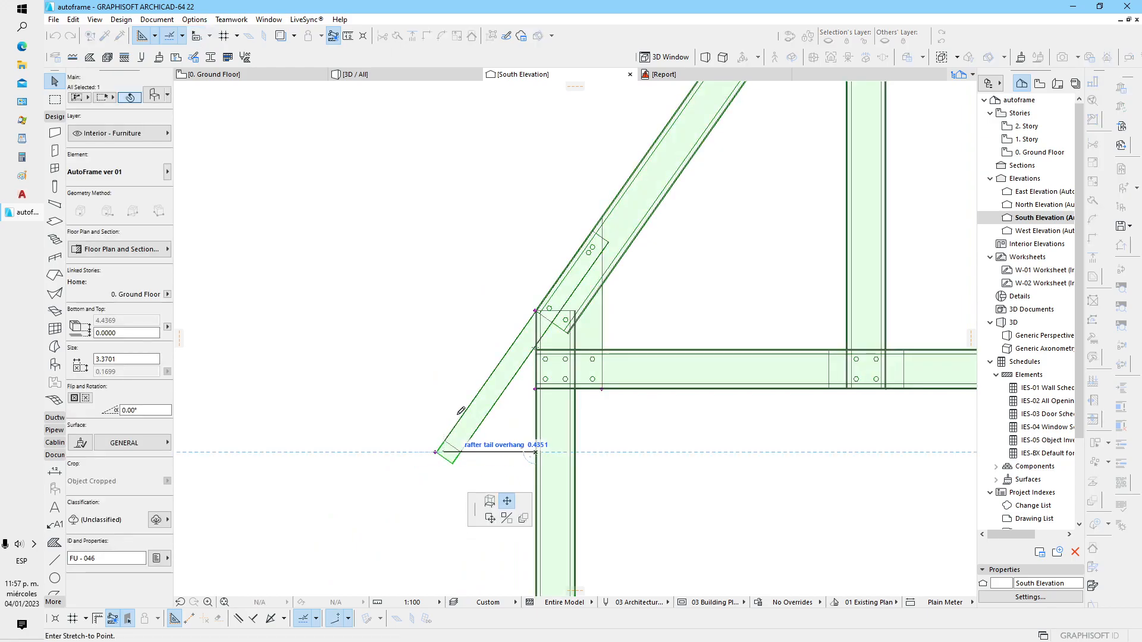
left_click(525, 354)
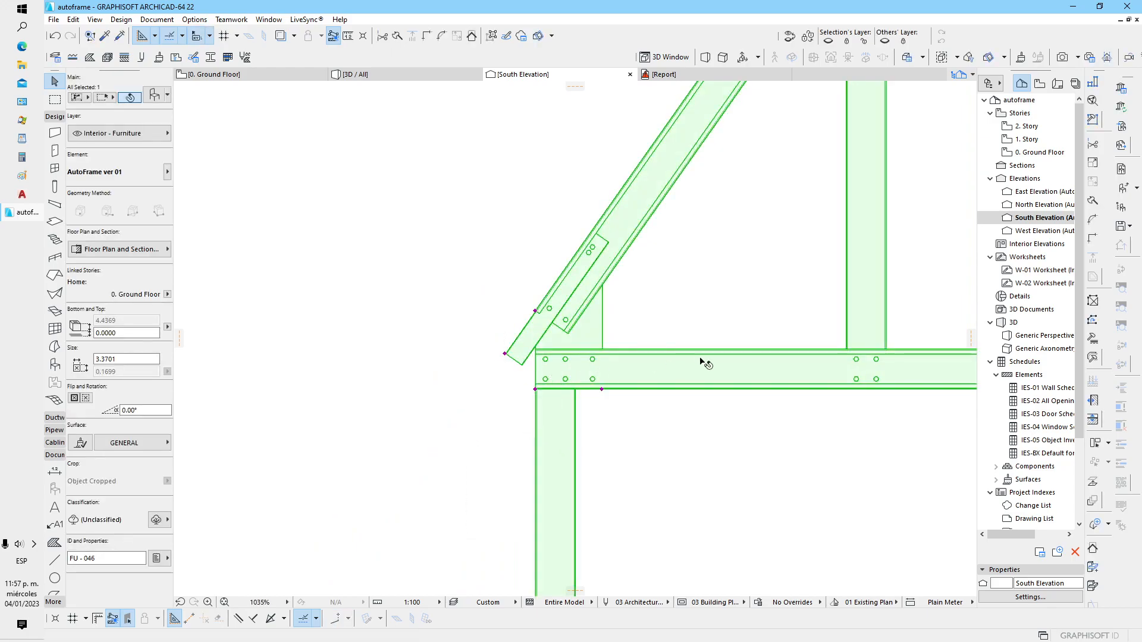
left_click(505, 354)
left_click(452, 455)
Lower the ridge with the rafter pitch hotspot to a pitch height of about 1.09, and deselect the frame
scroll(651, 390, "down", 3)
middle_click_drag(715, 401, 504, 434)
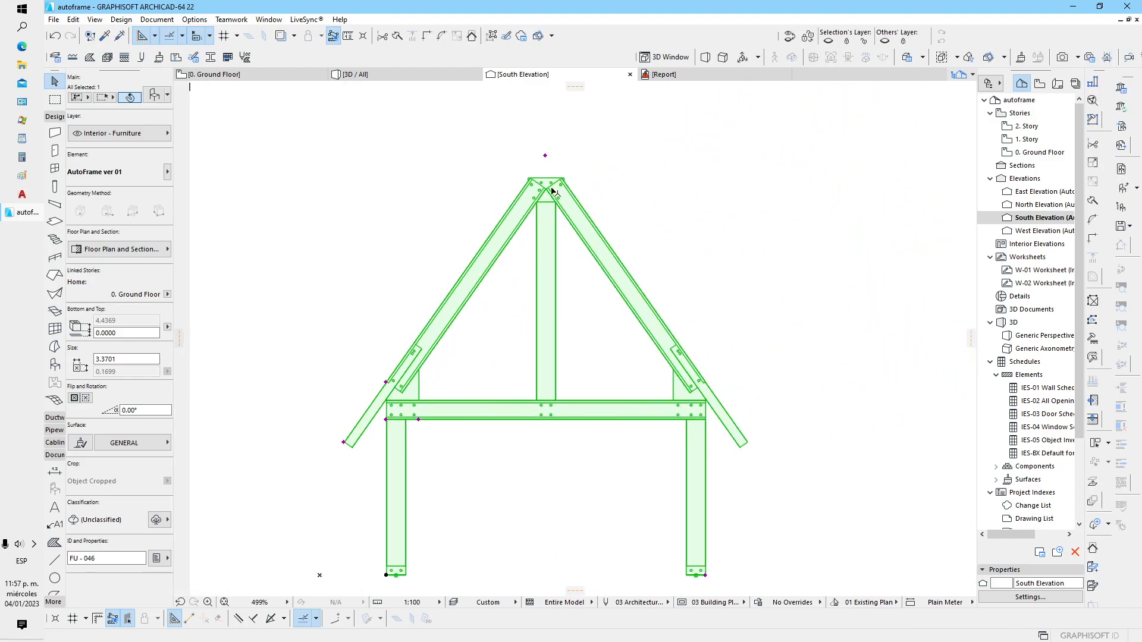
left_click(545, 156)
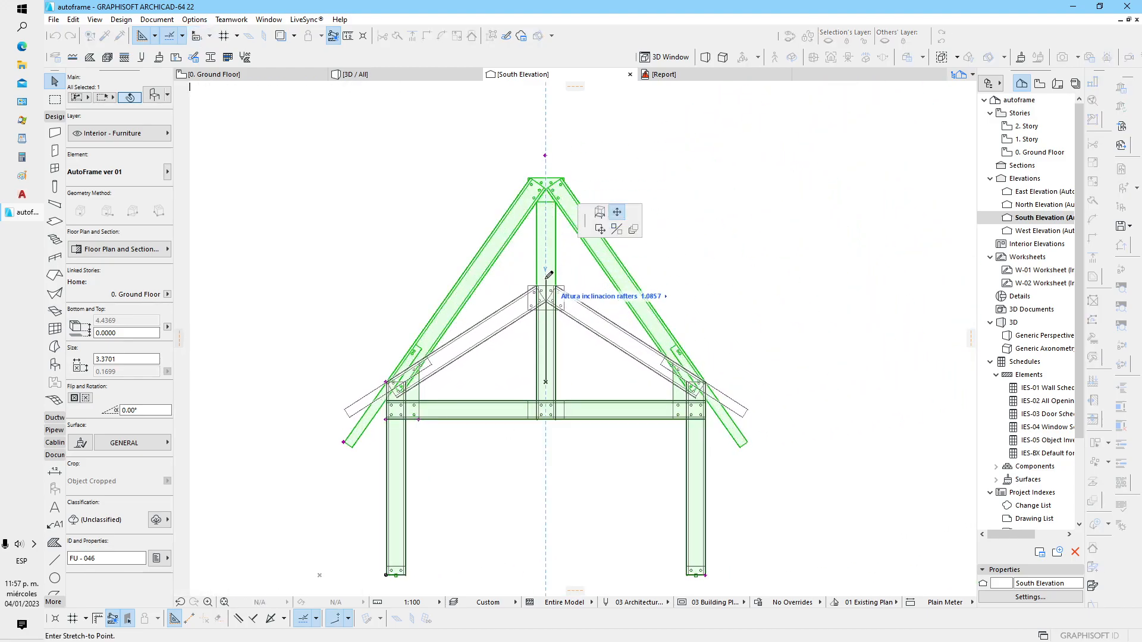
left_click(530, 342)
left_click(537, 469)
Select the frame in the South Elevation and show it in 3D, viewed at an angle with the whole frame in sight
scroll(538, 425, "up", 3)
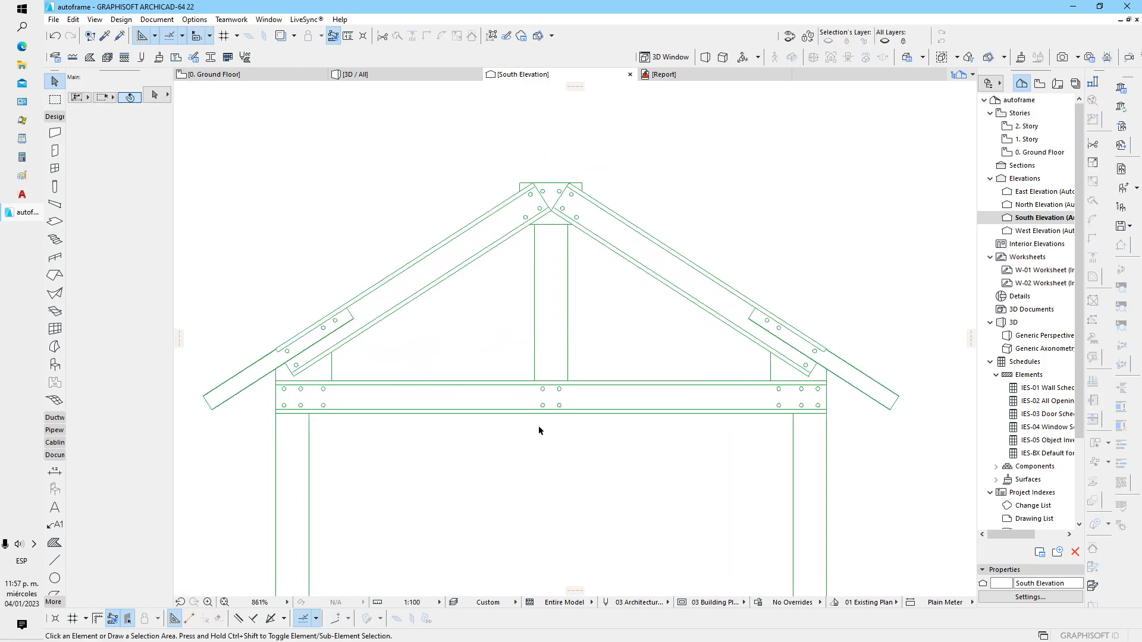
scroll(491, 419, "down", 2)
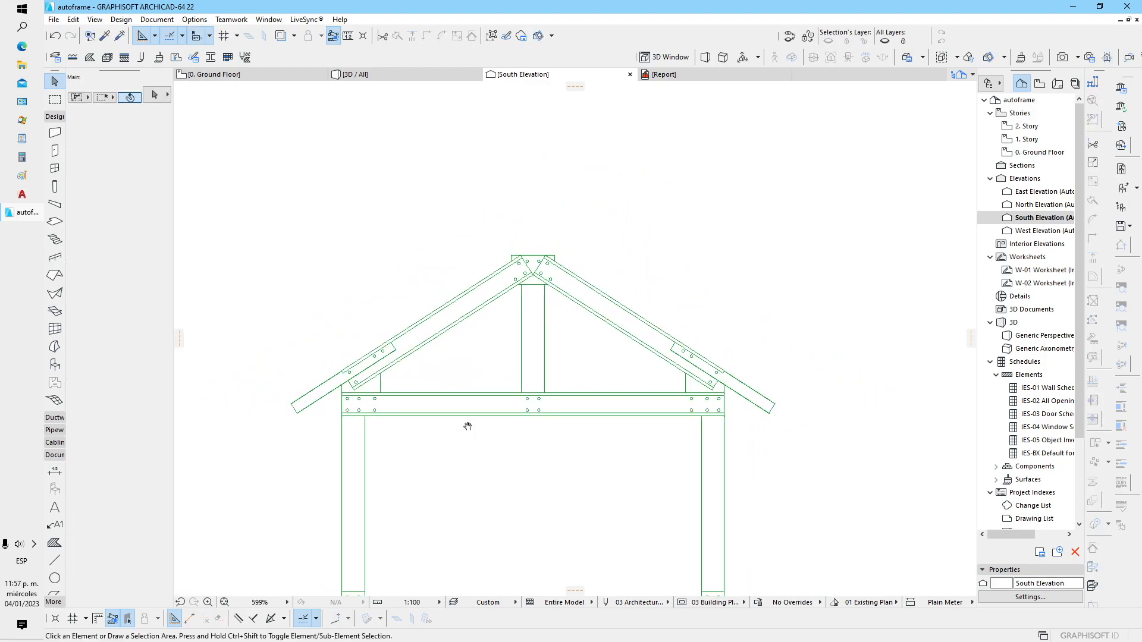
middle_click_drag(466, 423, 484, 433)
middle_click_drag(501, 475, 510, 408)
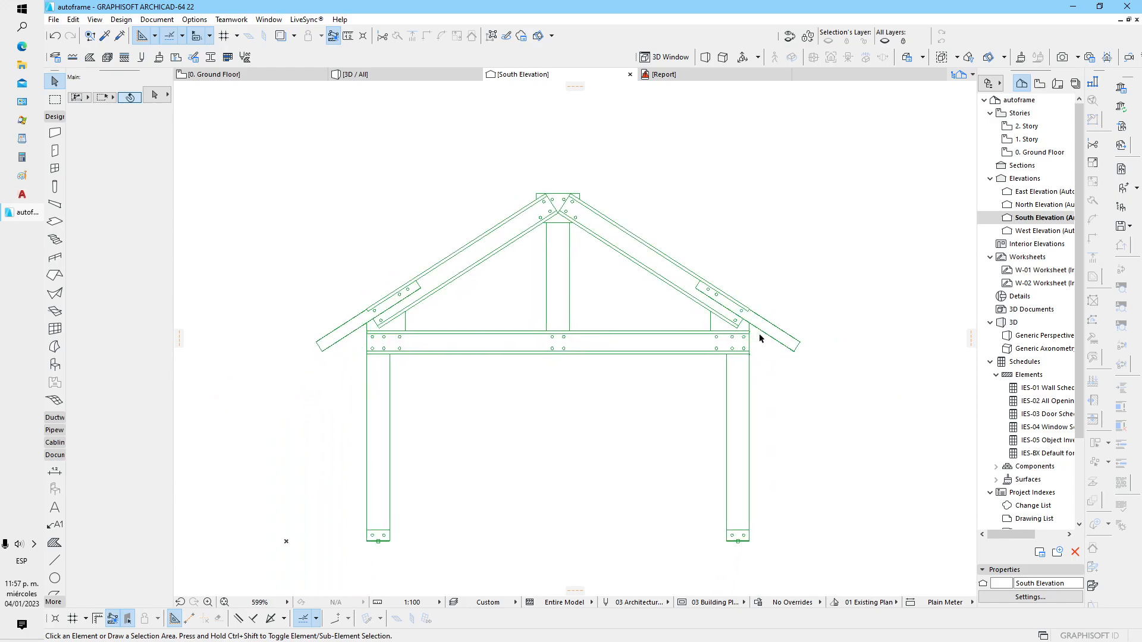
left_click(568, 289)
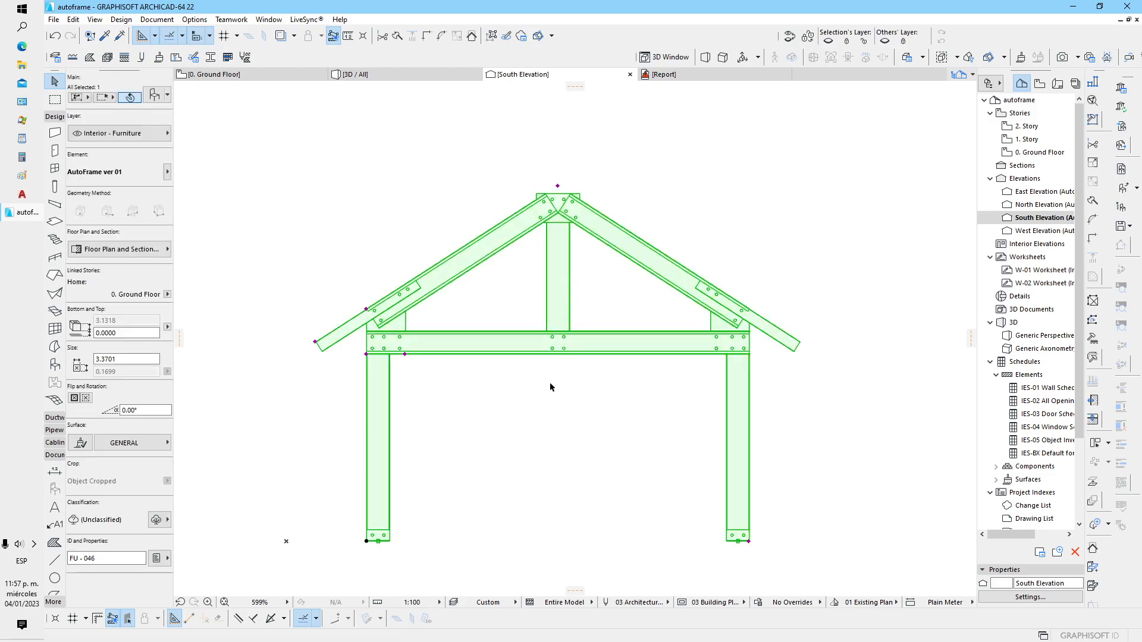
key("Escape")
key("F3")
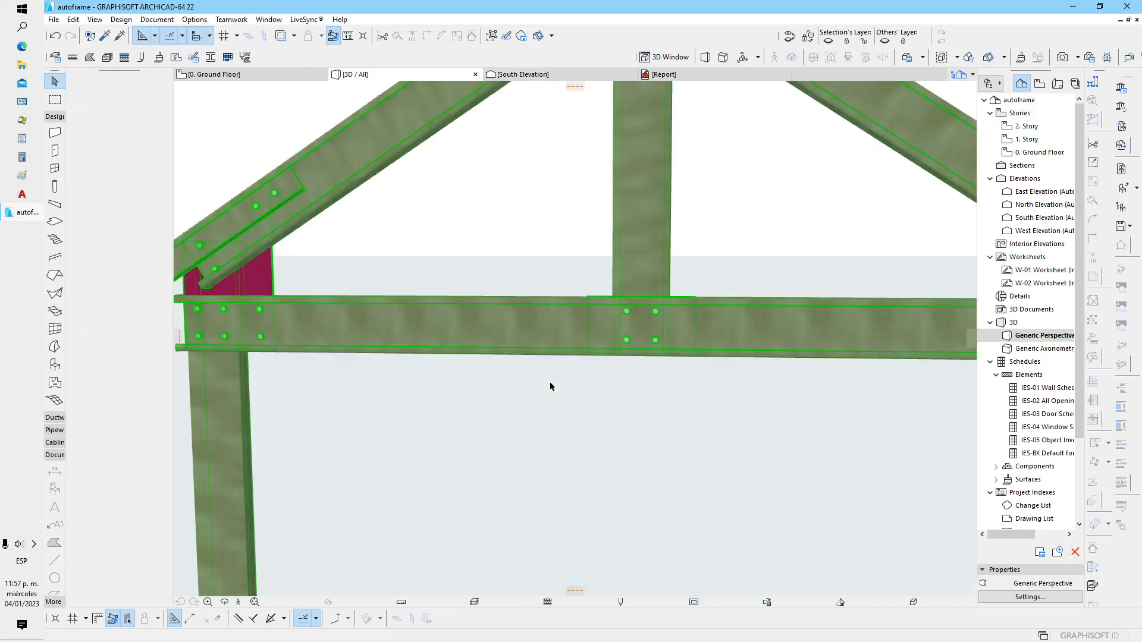
middle_click_drag(532, 402, 539, 357, "shift")
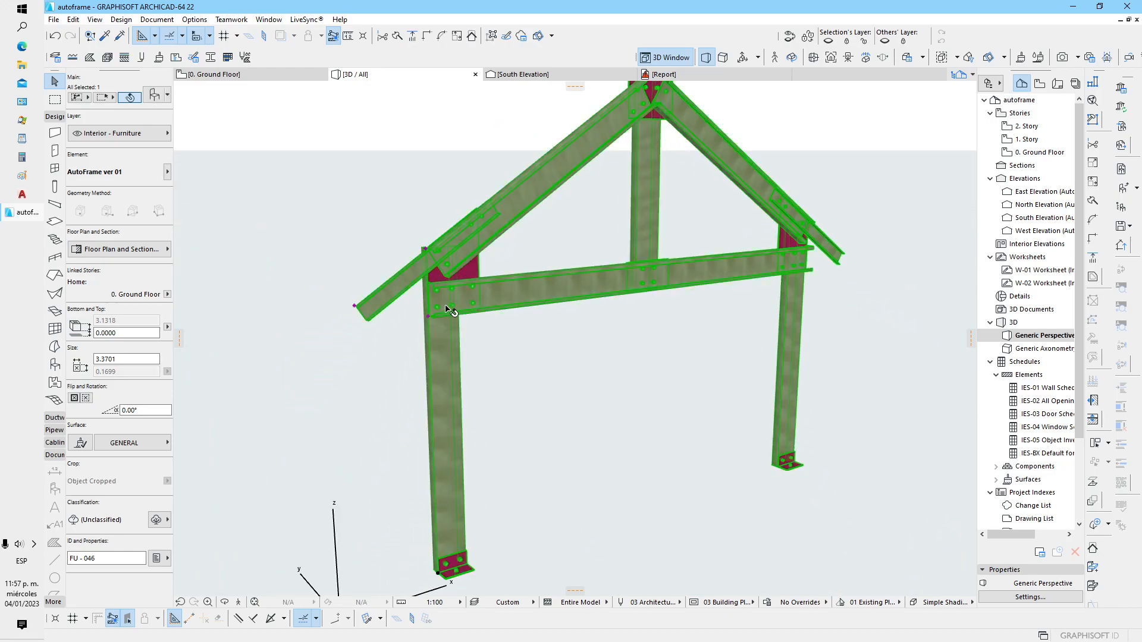
scroll(443, 308, "up", 5)
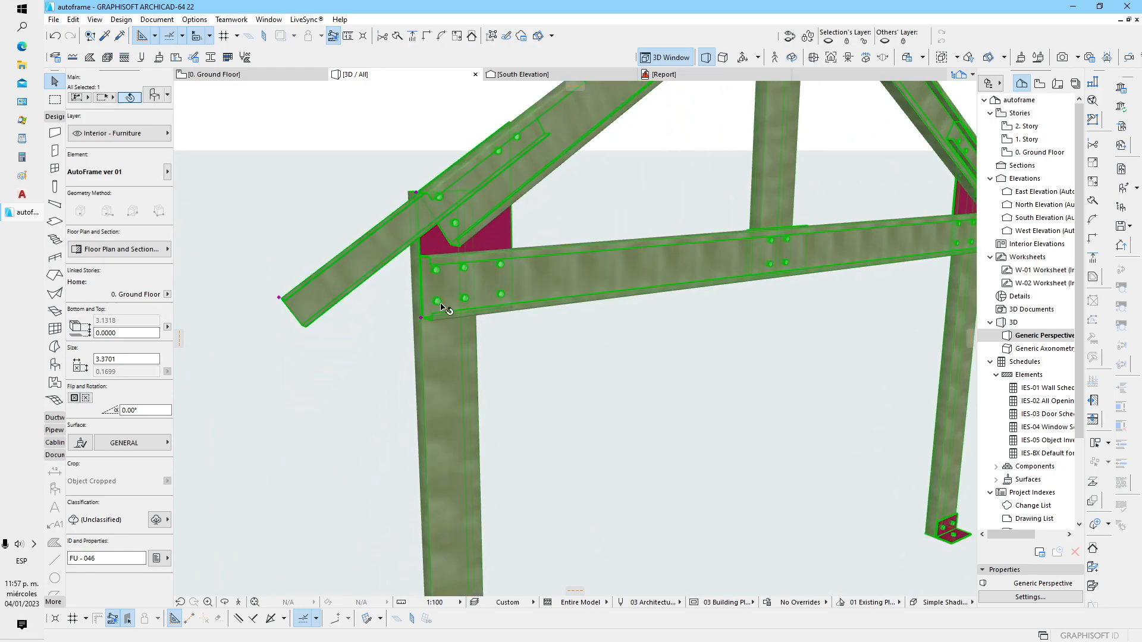
scroll(475, 329, "down", 5)
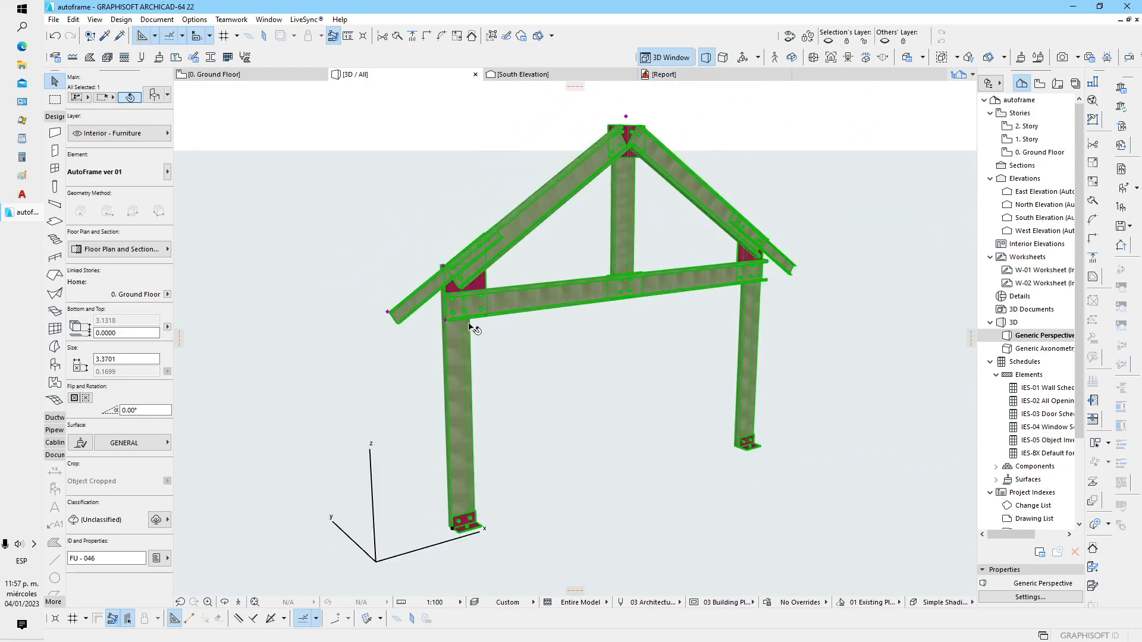
middle_click_drag(546, 335, 483, 341)
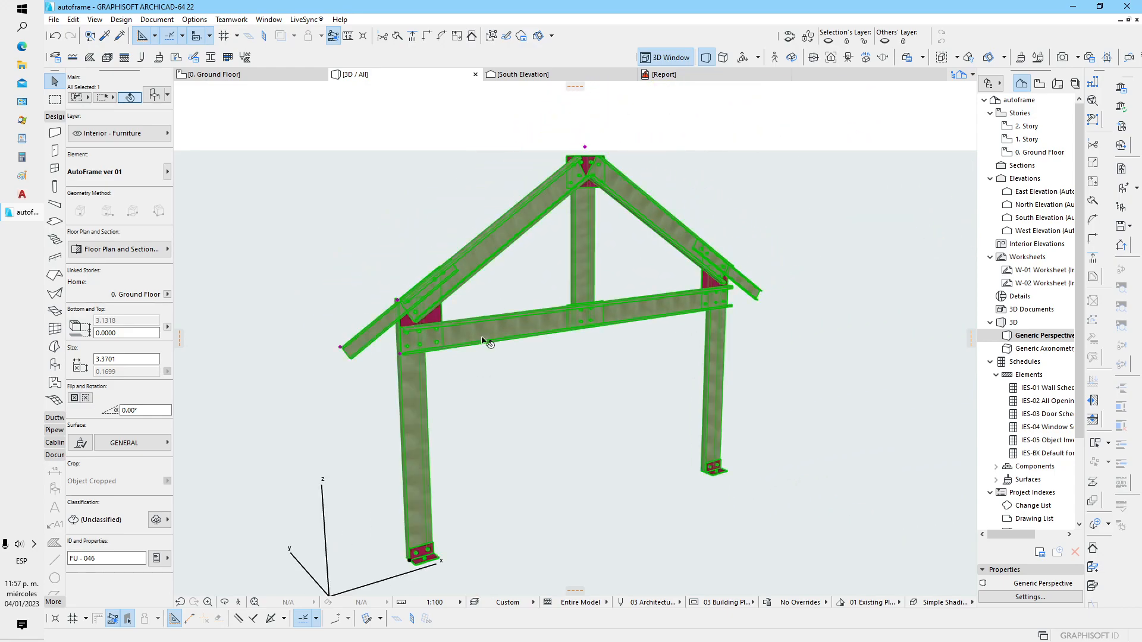
Turn off nuts and bolts in the selected frame's object settings, and deselect the frame
left_click(154, 97)
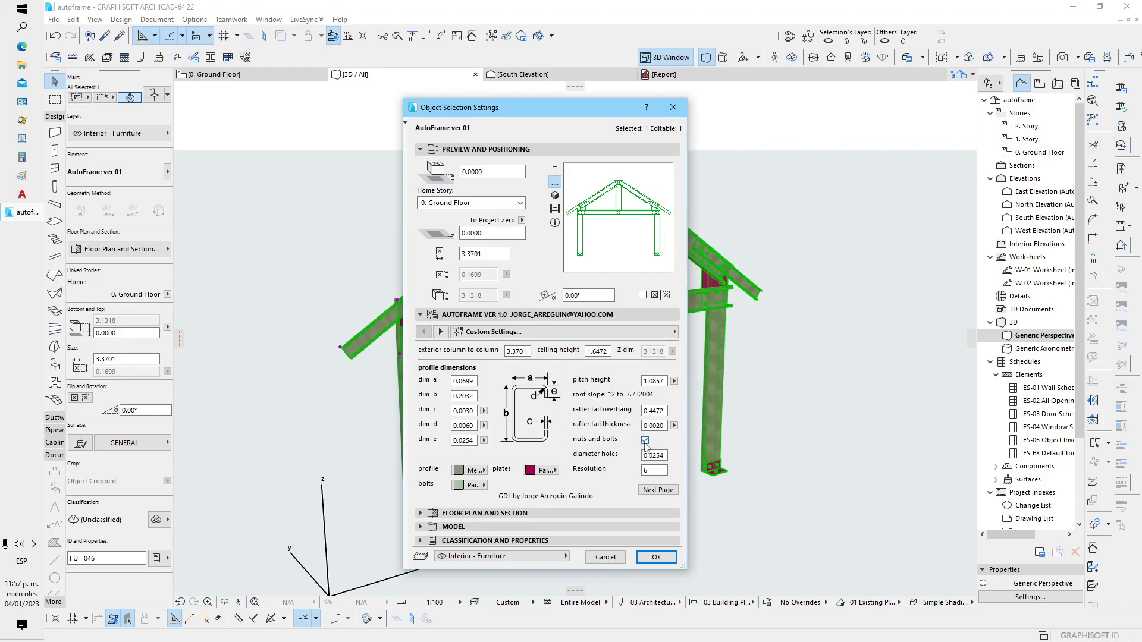
left_click(649, 559)
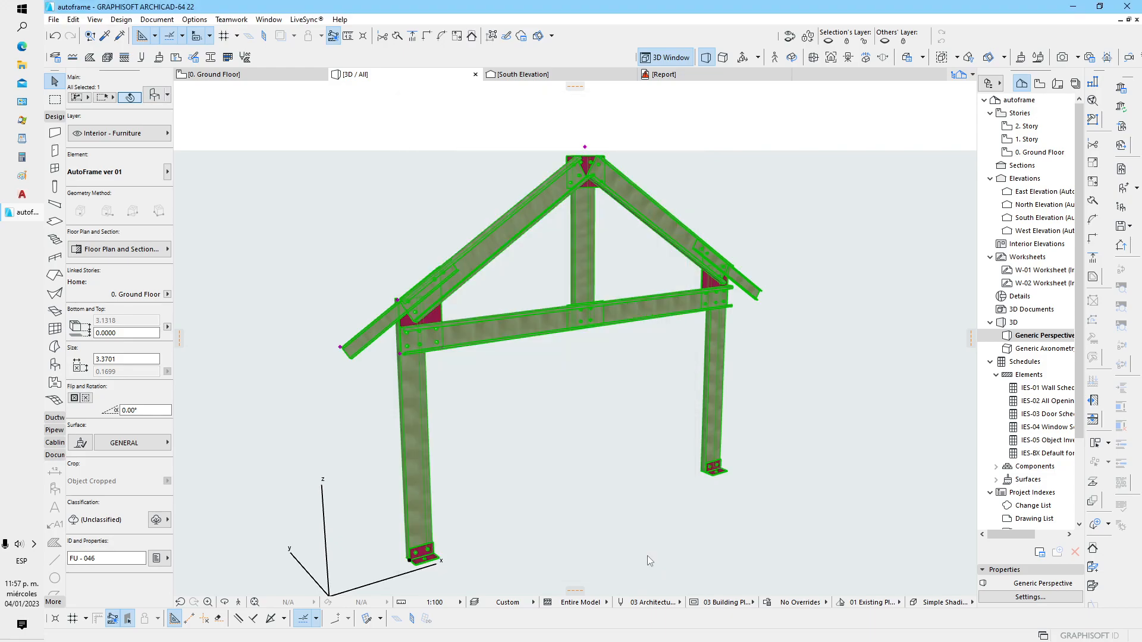
left_click(562, 509)
Examine the bolt holes at the column joint, tie beam and ridge plate in 3D, and return to the South Elevation
scroll(434, 309, "up", 5)
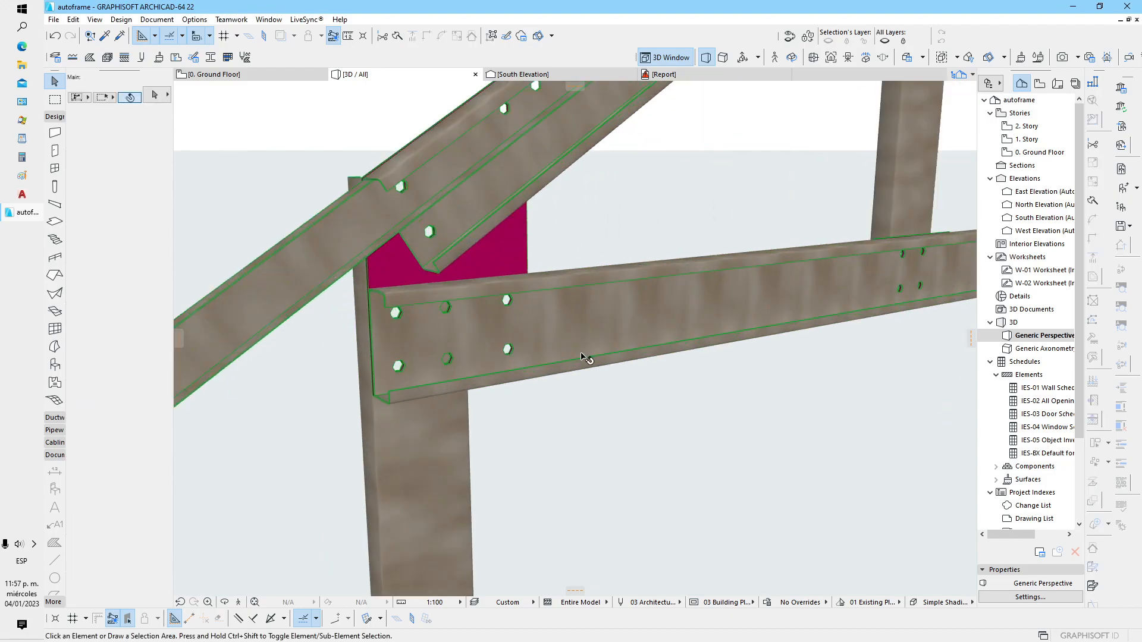
middle_click_drag(581, 353, 433, 335, "shift")
scroll(443, 335, "down", 2)
middle_click_drag(788, 354, 336, 449)
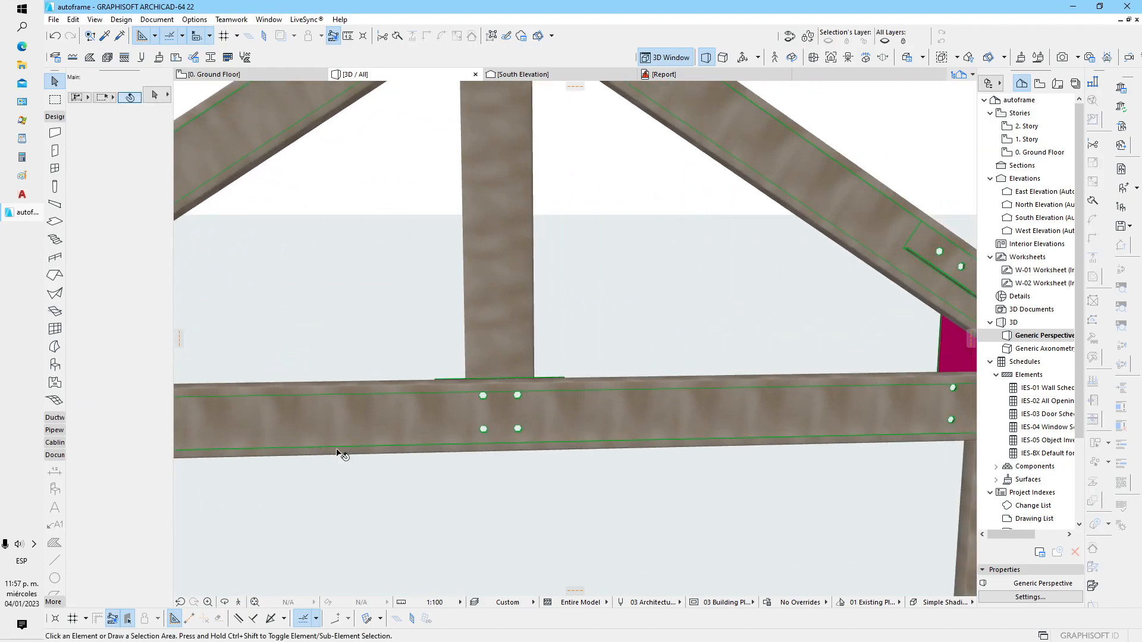
scroll(634, 409, "down", 3)
scroll(529, 274, "up", 3)
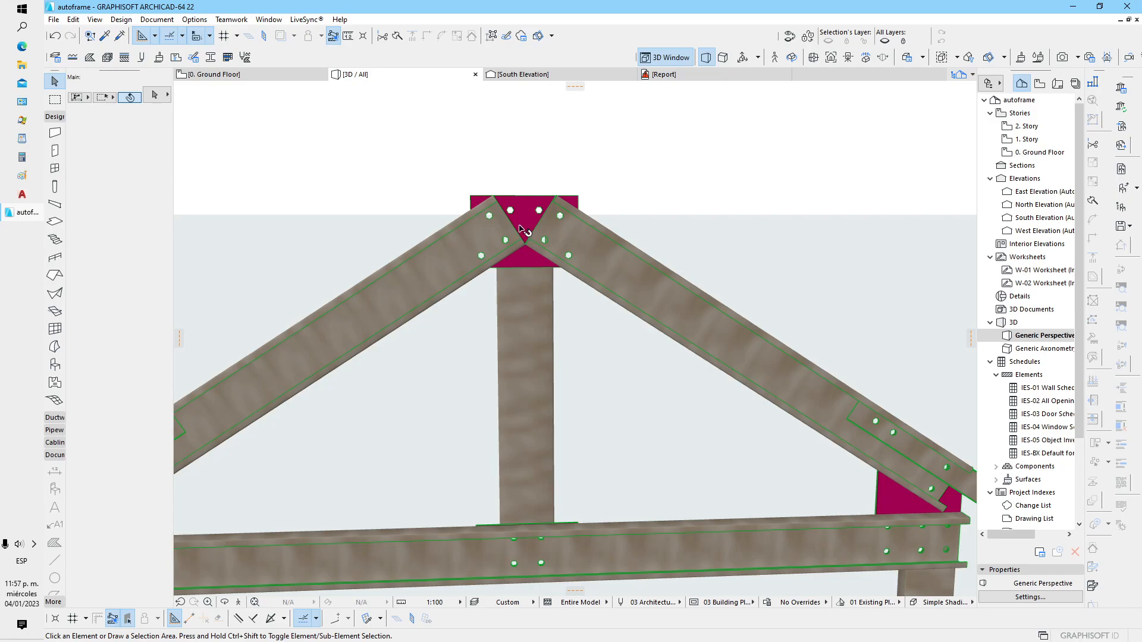
left_click(525, 75)
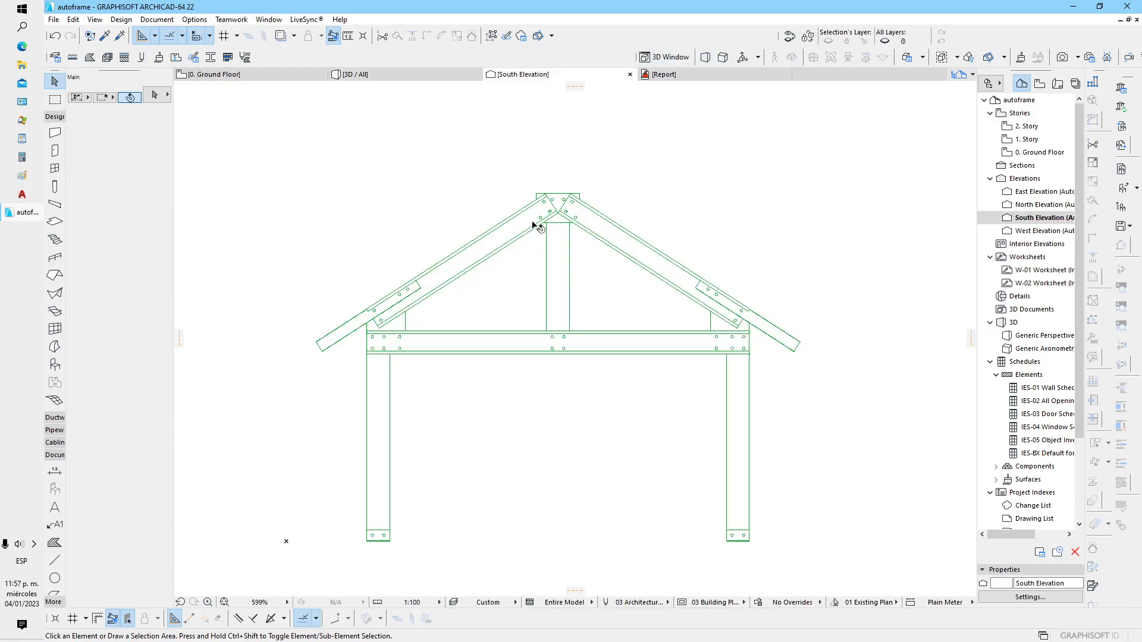
Show the frame in 3D at an angle and review its profile dimensions in the object settings
left_click(535, 224)
scroll(535, 220, "up", 5)
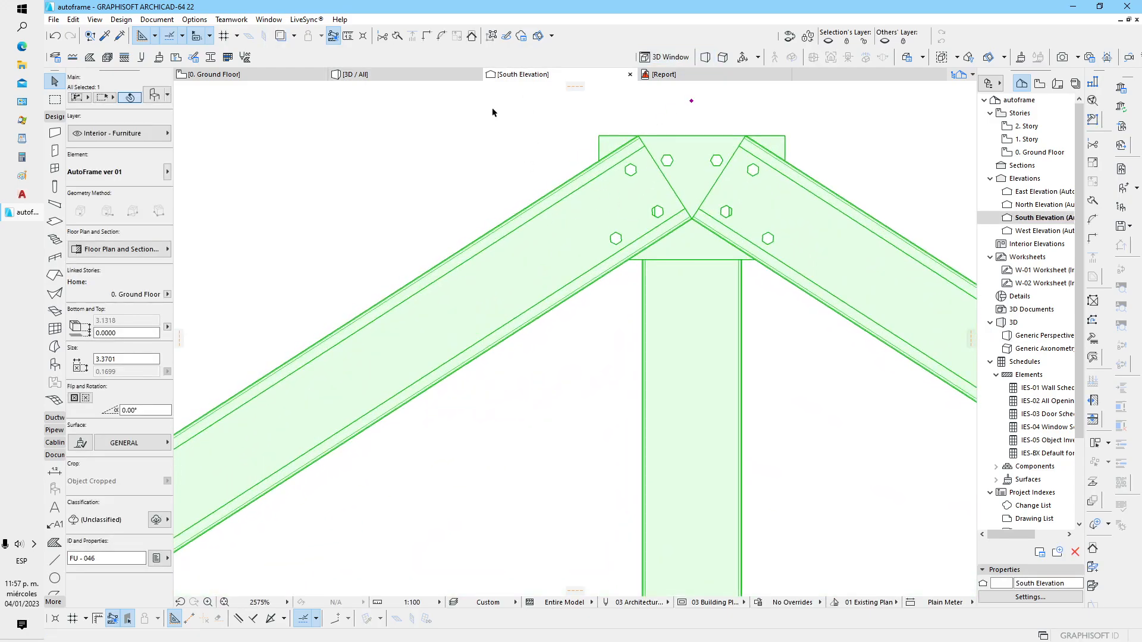
left_click(380, 78)
scroll(513, 211, "down", 3)
middle_click_drag(516, 273, 452, 337, "shift")
middle_click_drag(428, 371, 429, 442)
left_click(347, 290)
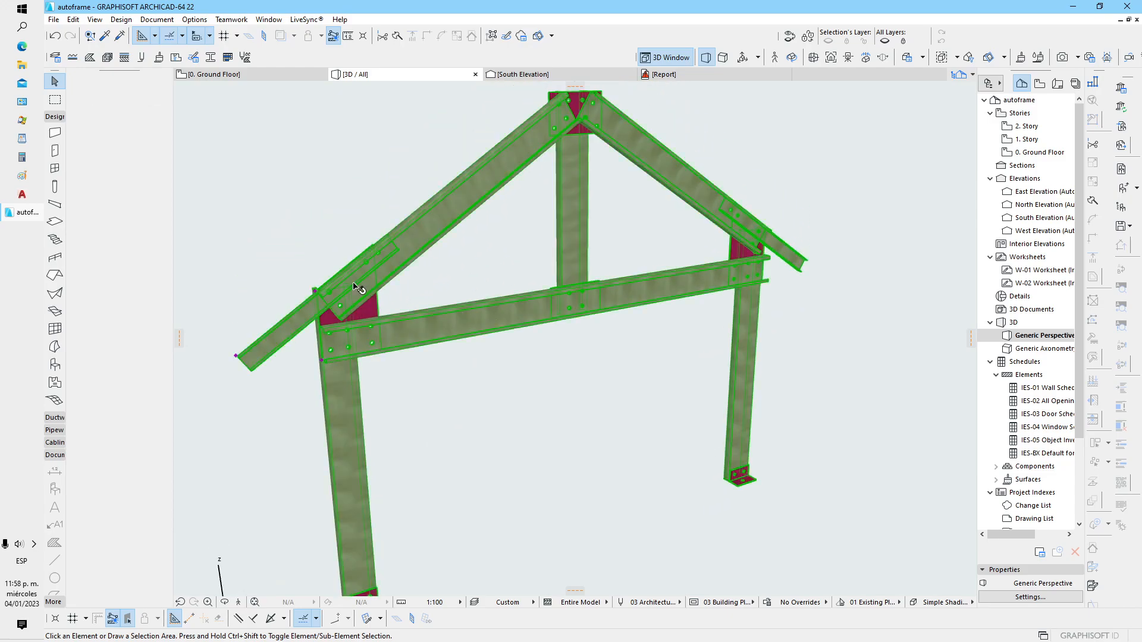
left_click(154, 97)
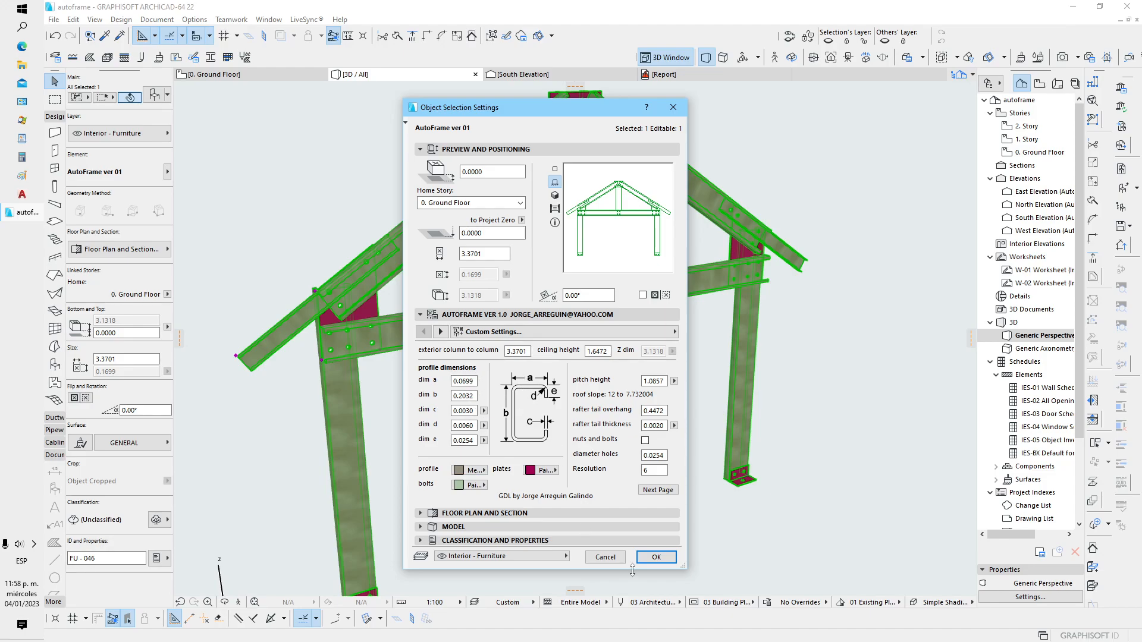
left_click(656, 557)
Set the project's working length unit to decimal inches with 3 decimals
left_click(227, 22)
mouse_move(280, 161)
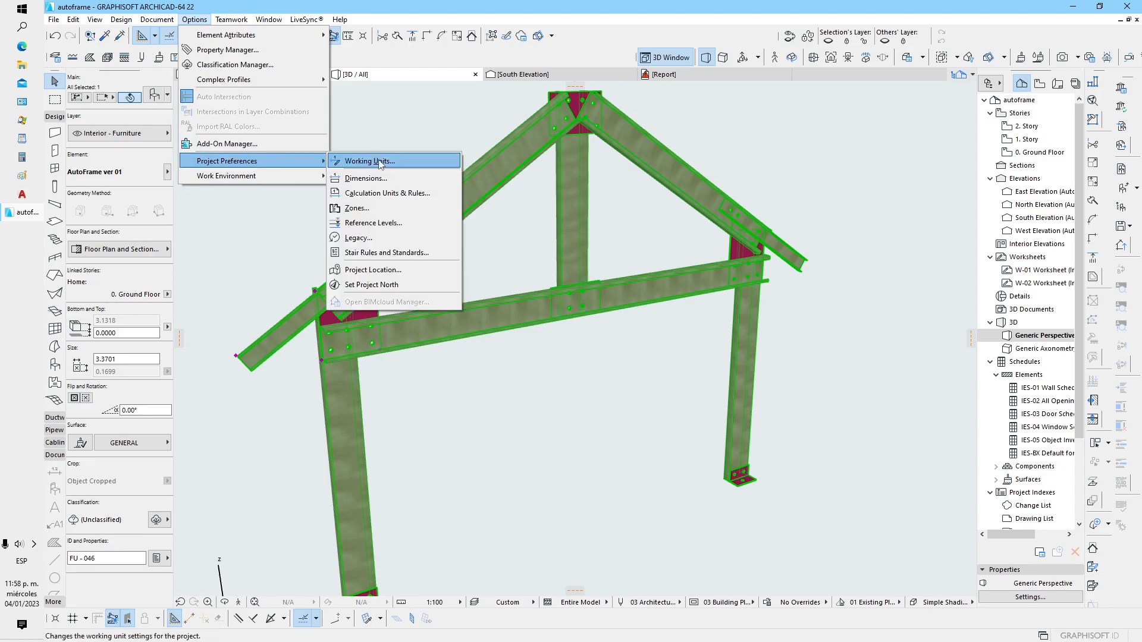
left_click(379, 161)
left_click(601, 143)
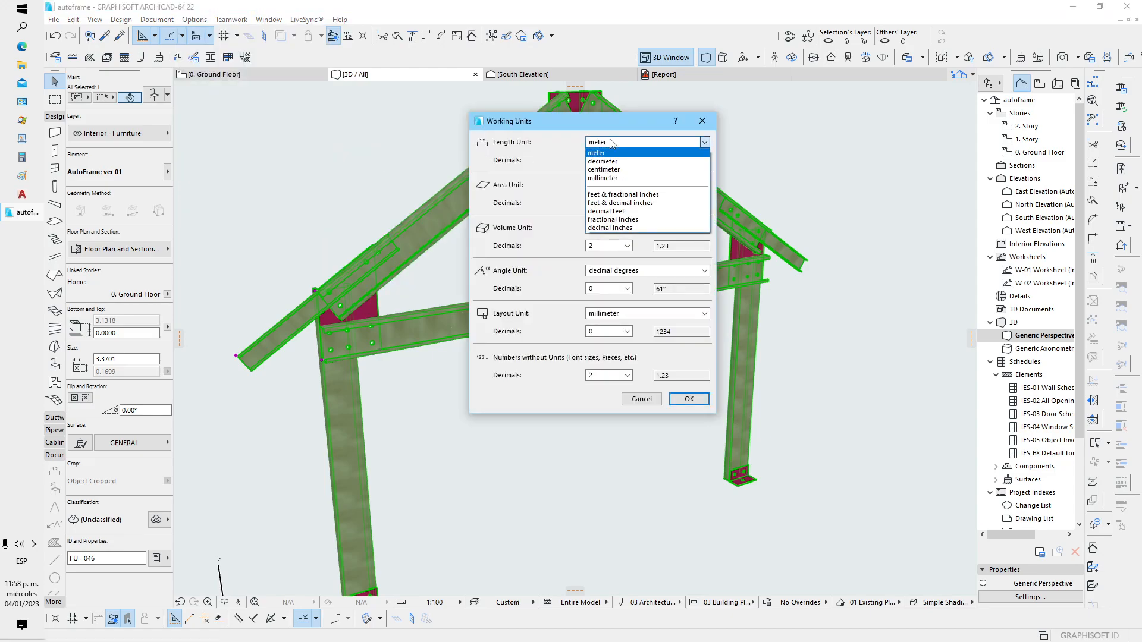
left_click(612, 228)
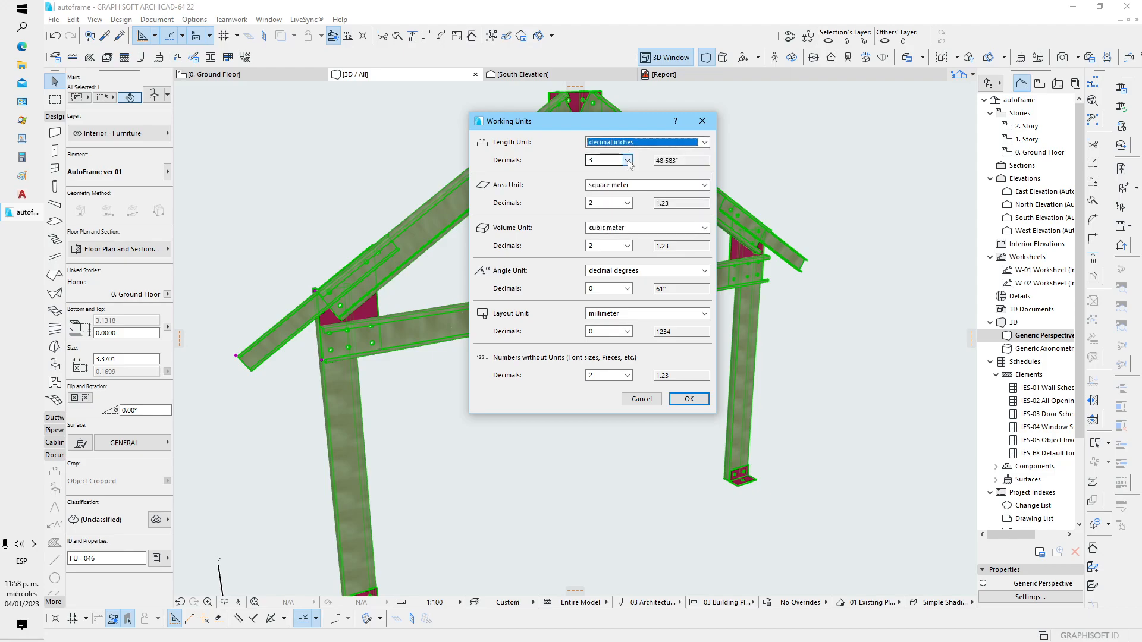
left_click(688, 399)
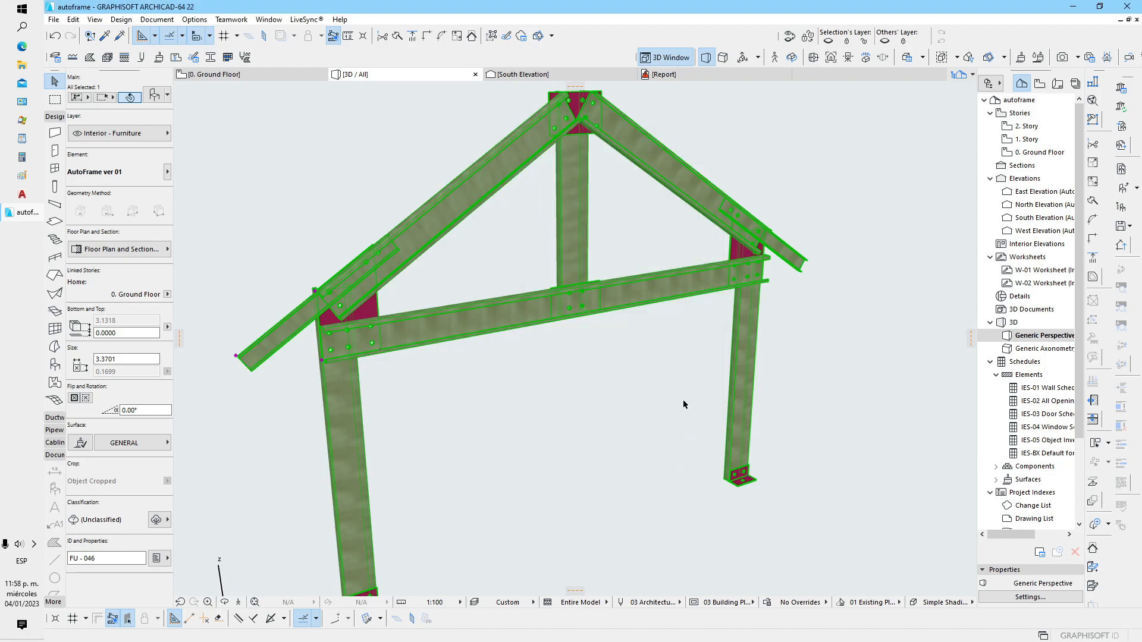
Set profile dimension a of the frame to 3 inches in its object settings, and deselect the frame
scroll(490, 395, "down", 1)
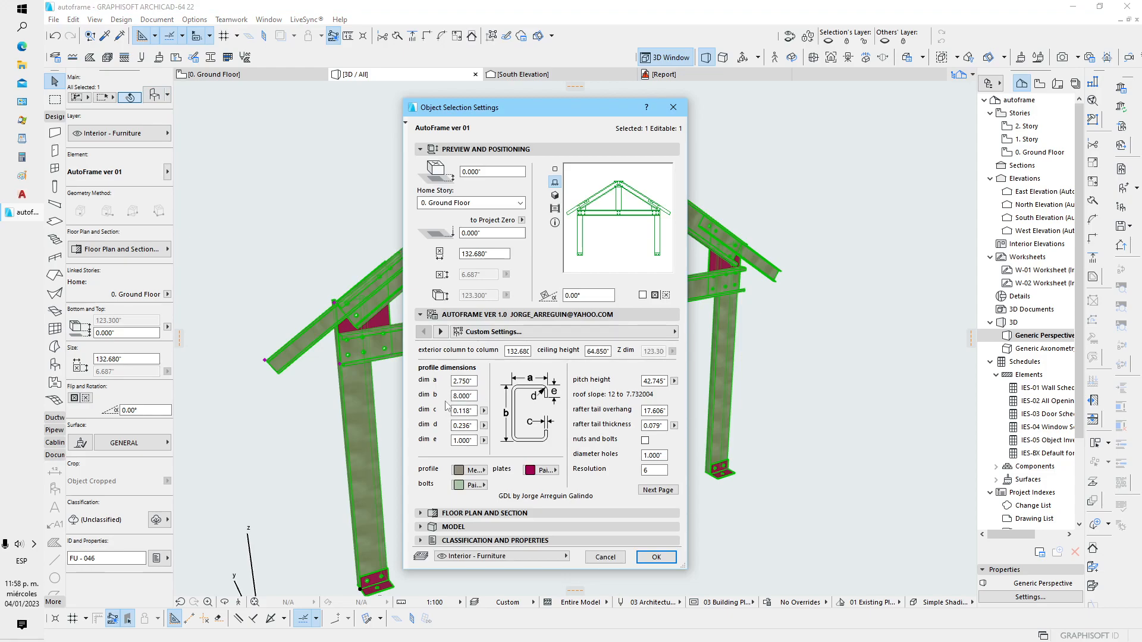
left_click(464, 381)
type("3")
key("Return")
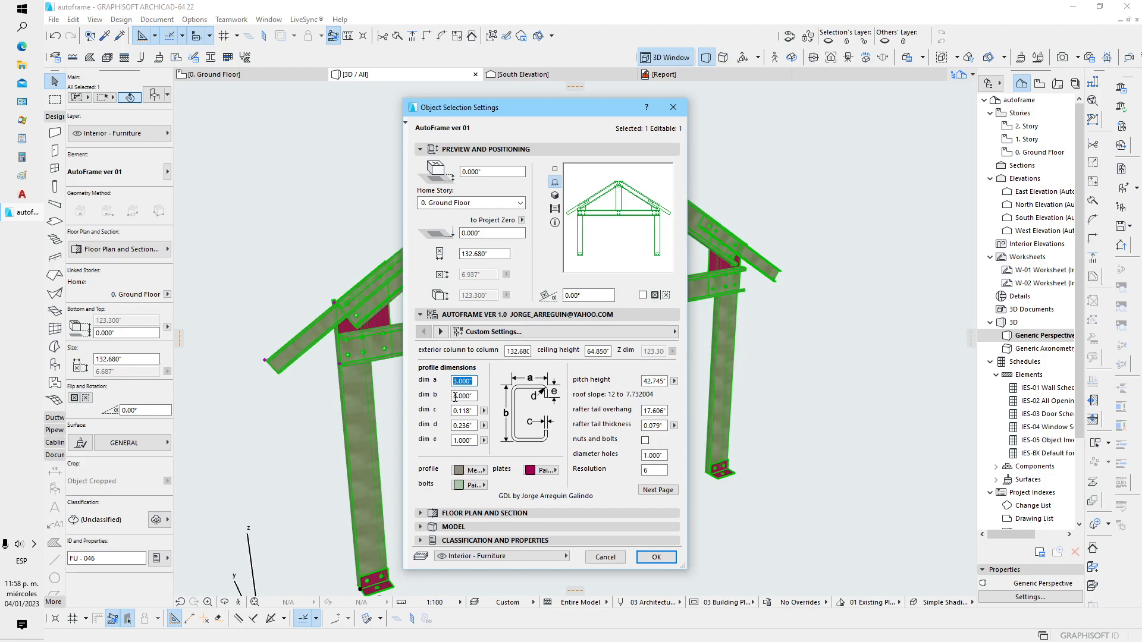
left_click(656, 557)
left_click(543, 460)
Set profile dimension c of the frame to 0.25 inches in its object settings, and deselect the frame
middle_click_drag(356, 371, 445, 333, "shift")
scroll(427, 286, "up", 5)
middle_click_drag(419, 378, 443, 321)
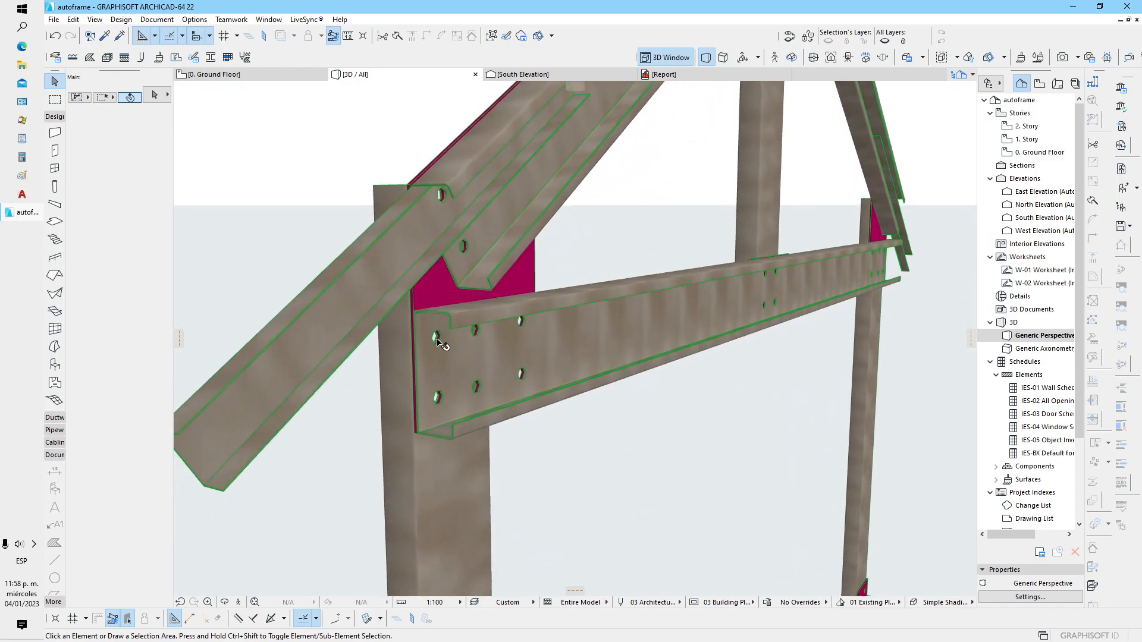
left_click(452, 356)
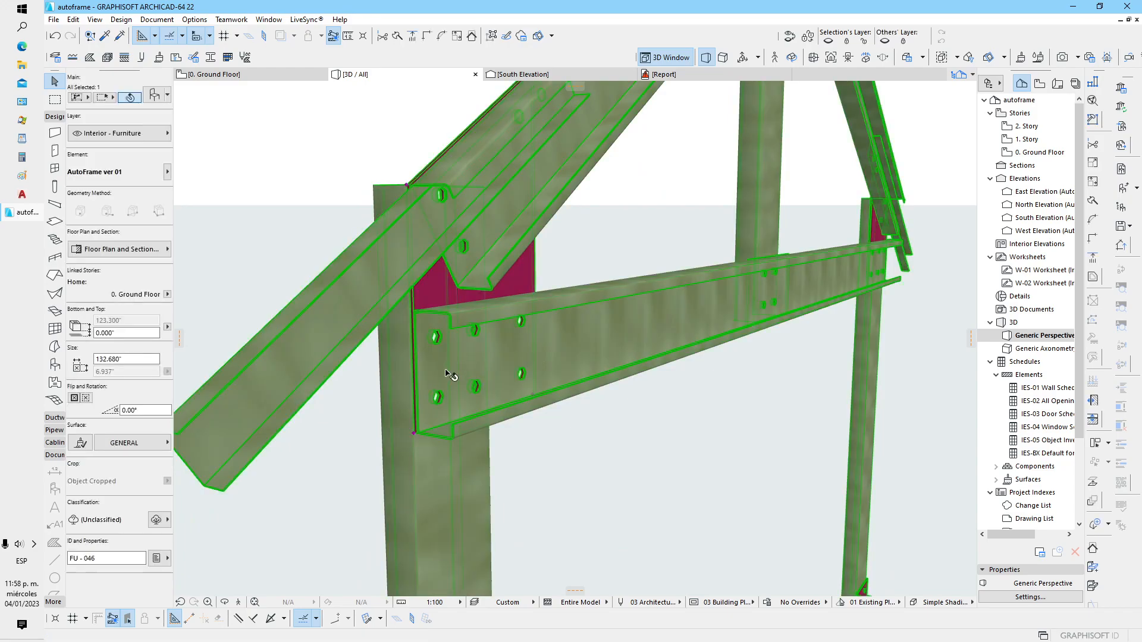
left_click(154, 97)
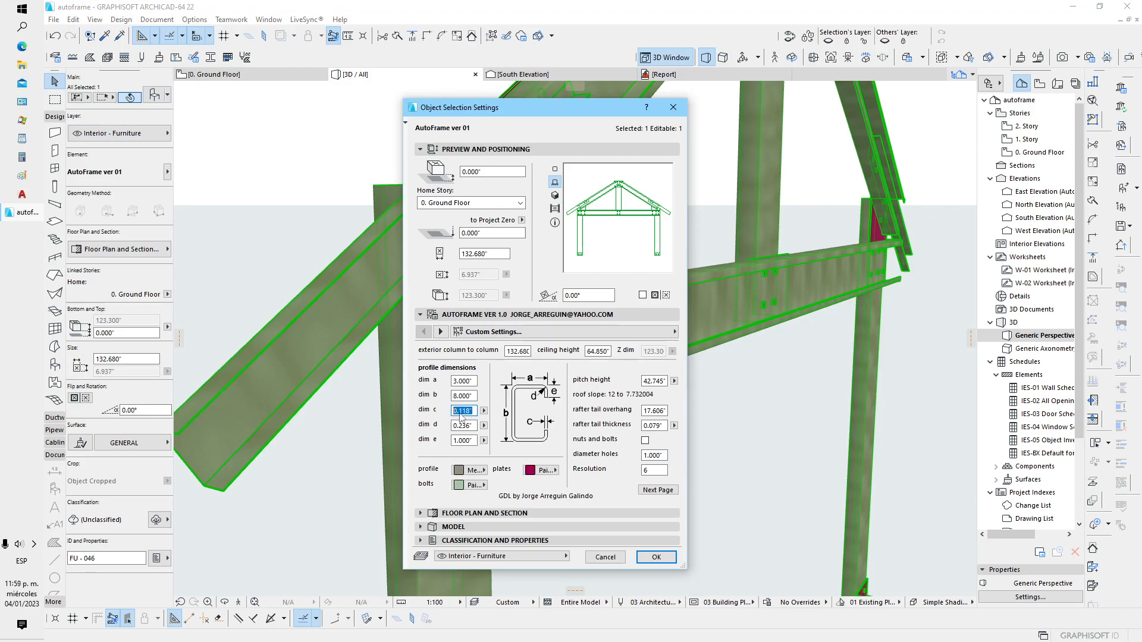
type(".25")
key("Return")
left_click(656, 557)
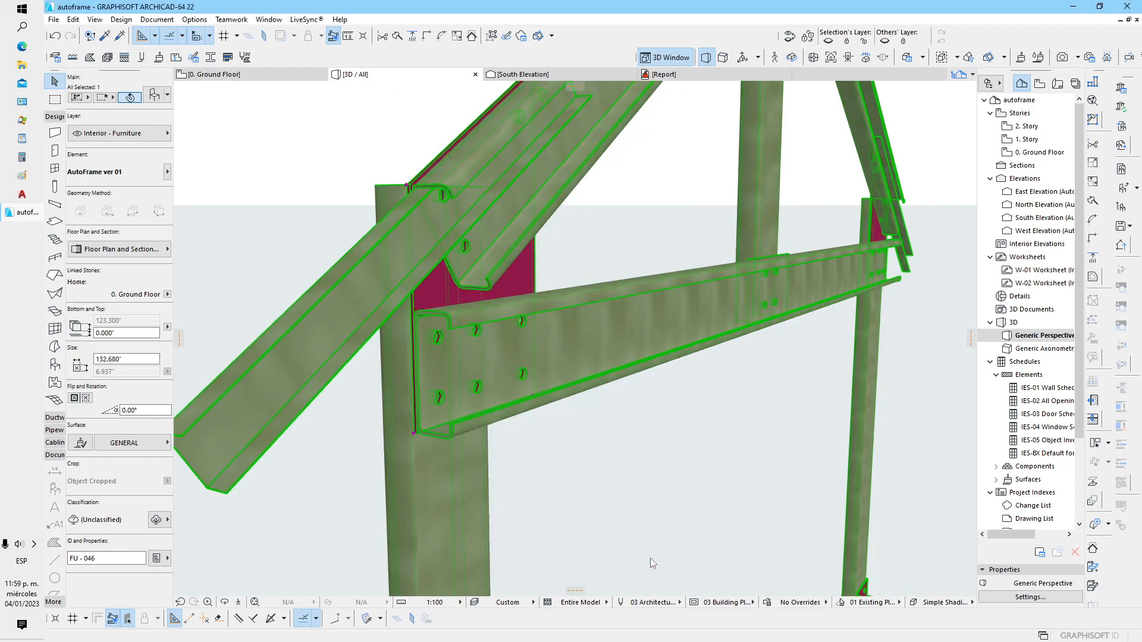
left_click(641, 540)
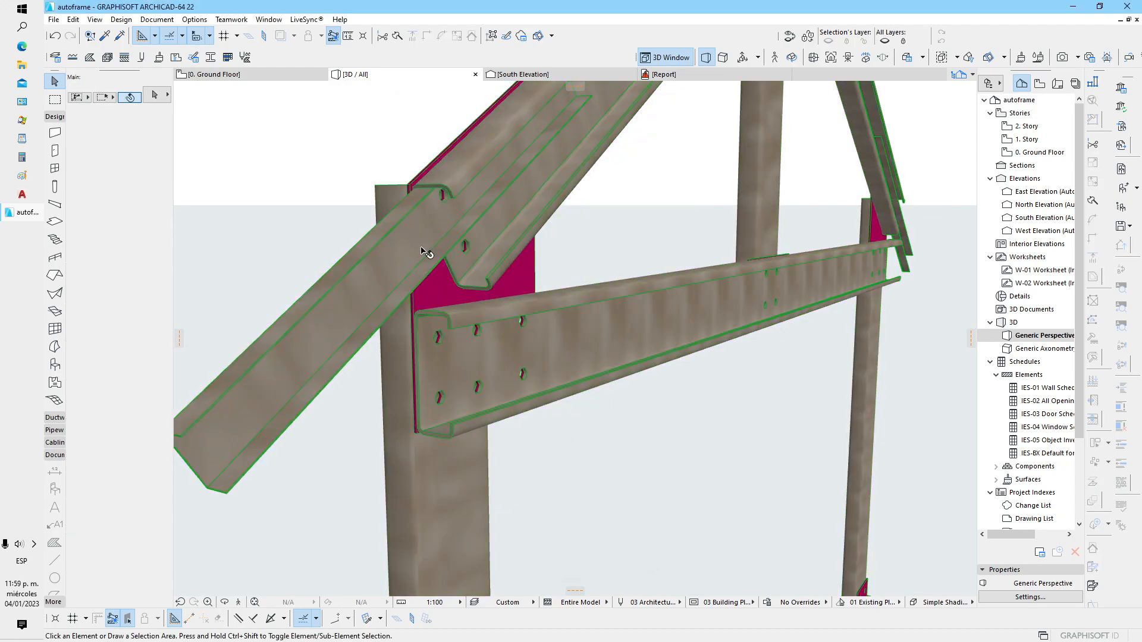
Change the frame's profile surface to Paint - Glossy White in its object settings
scroll(421, 274, "down", 1)
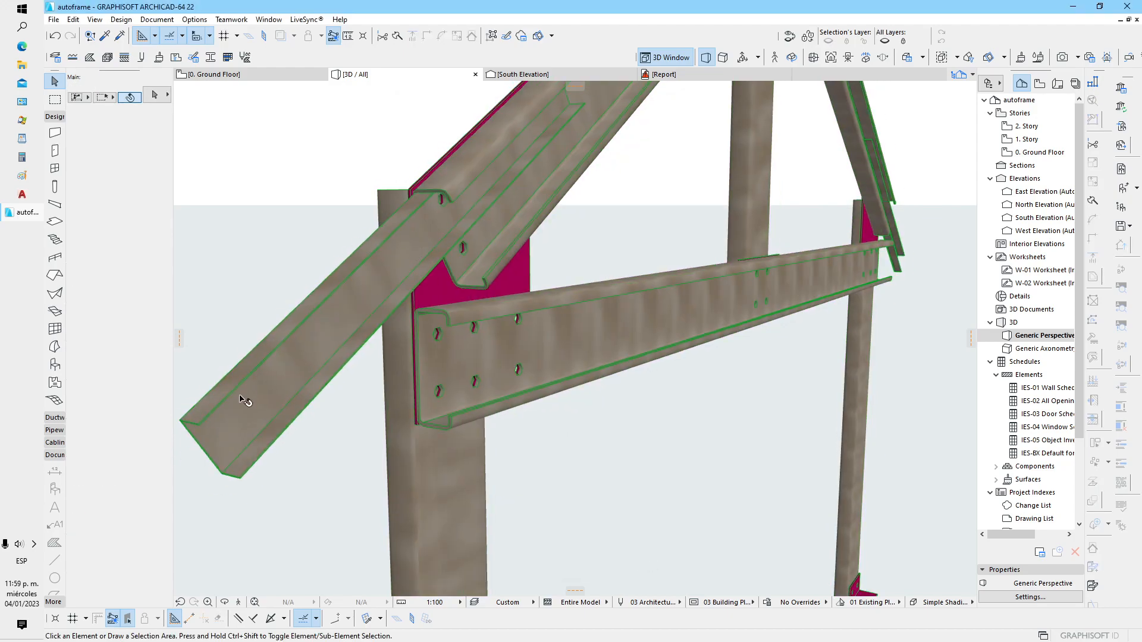
left_click(293, 361)
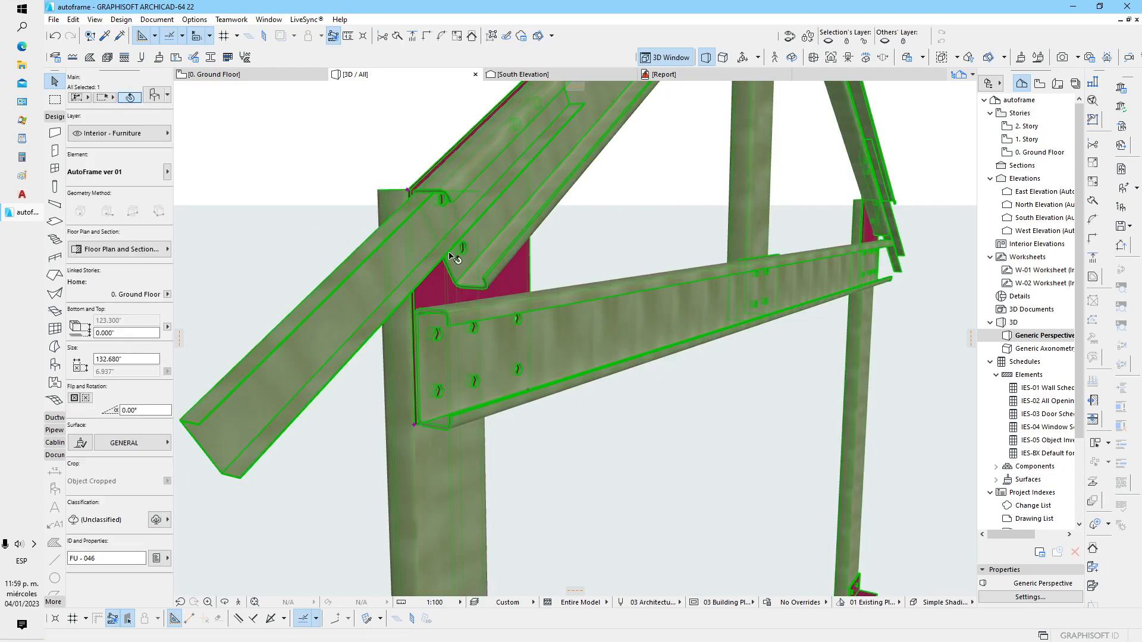
left_click(157, 96)
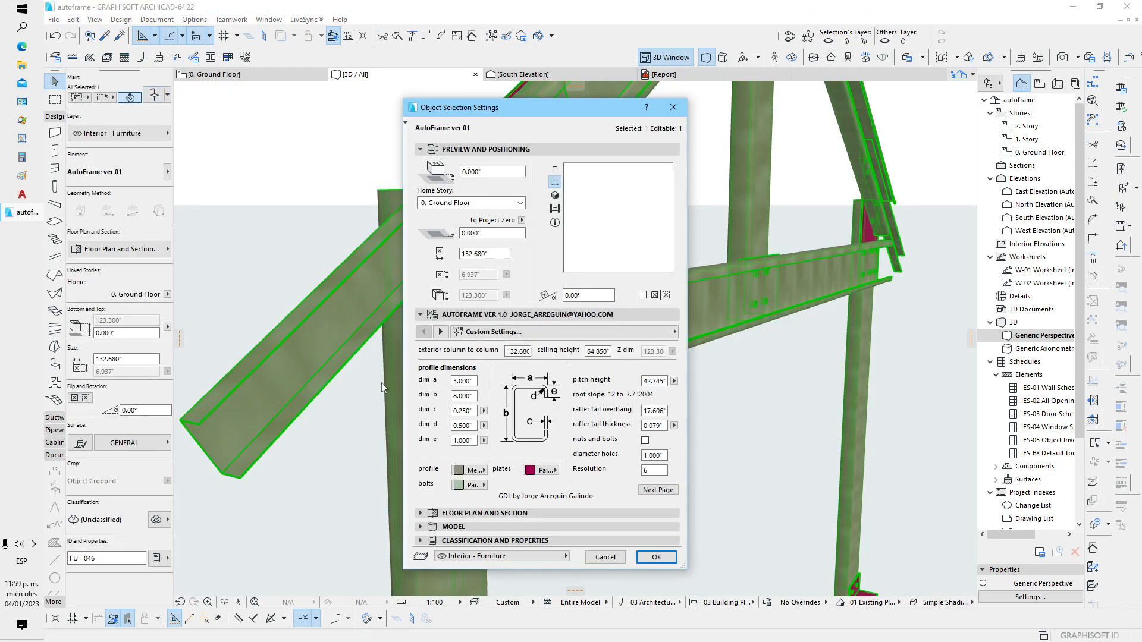
left_click(473, 470)
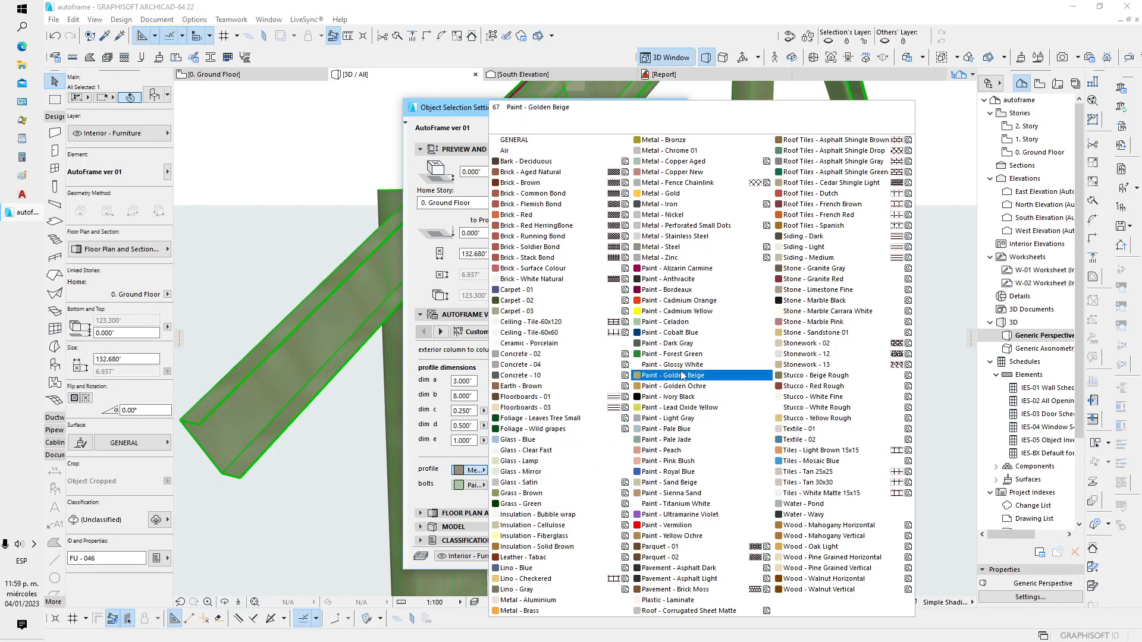
left_click(663, 365)
left_click(653, 558)
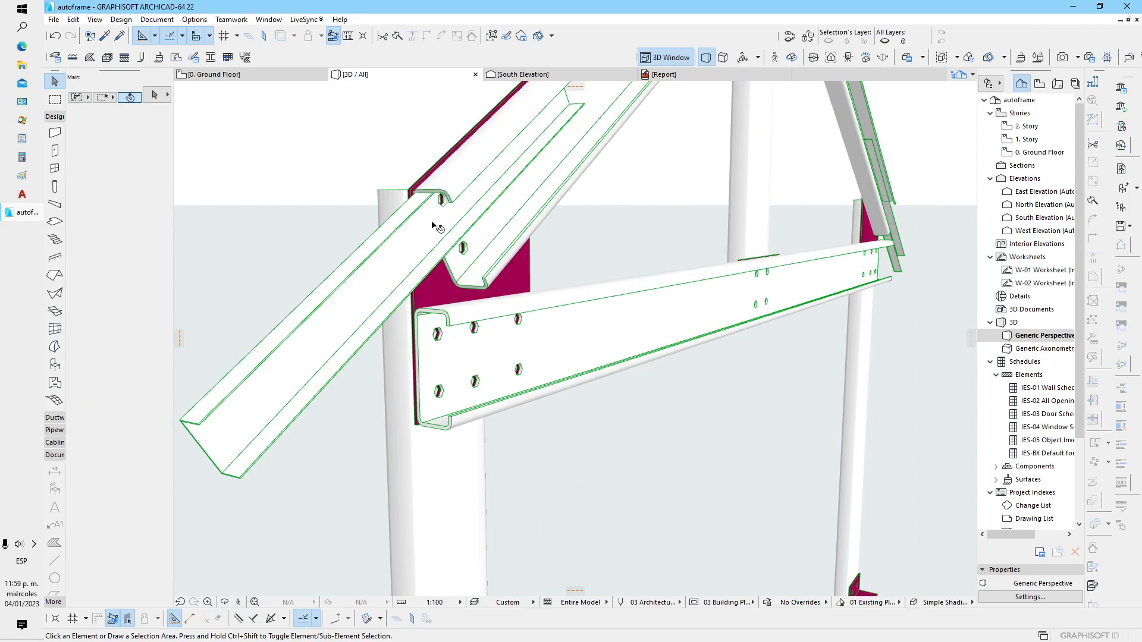
Check the allowed value range for the frame's rafter tail thickness in its object settings, and deselect the frame
middle_click_drag(434, 226, 447, 222)
left_click(248, 396)
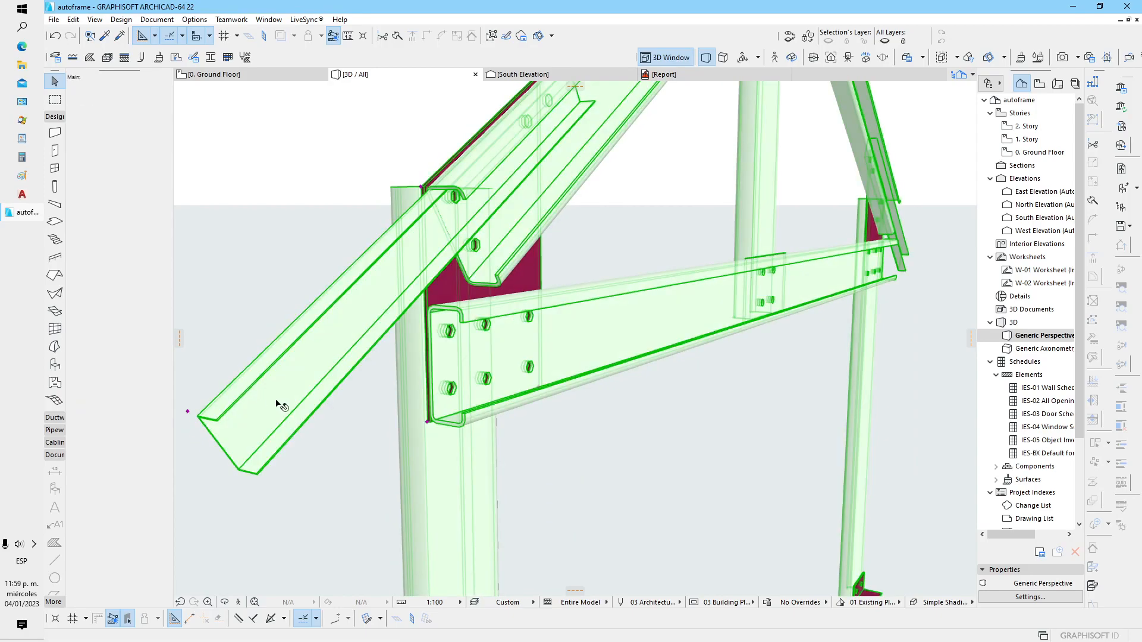
key("ctrl+t")
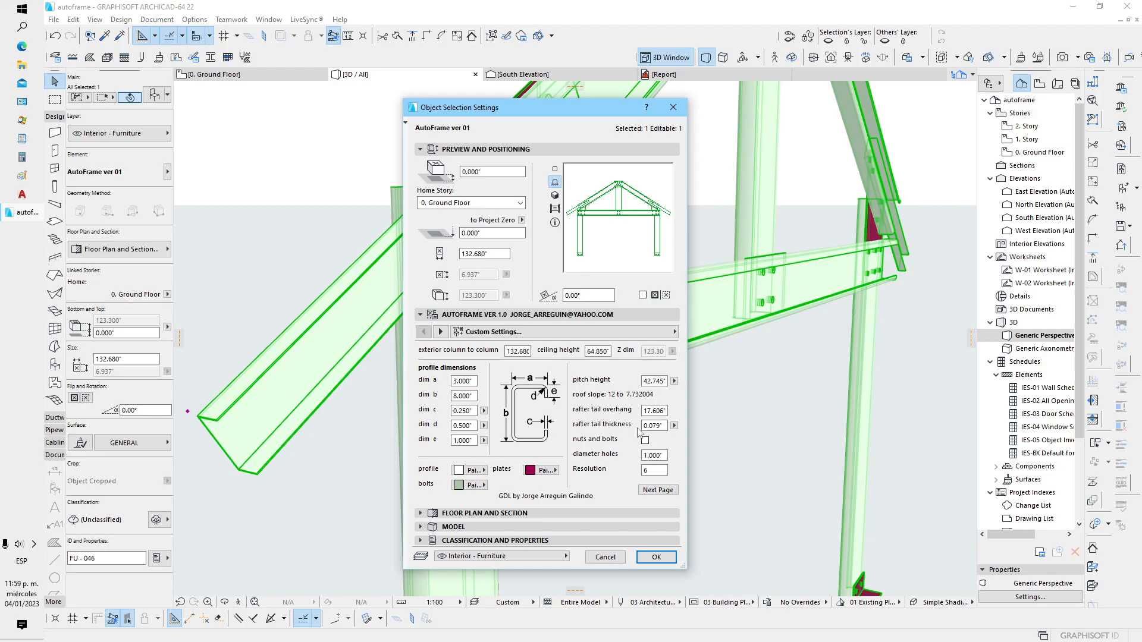
left_click(674, 426)
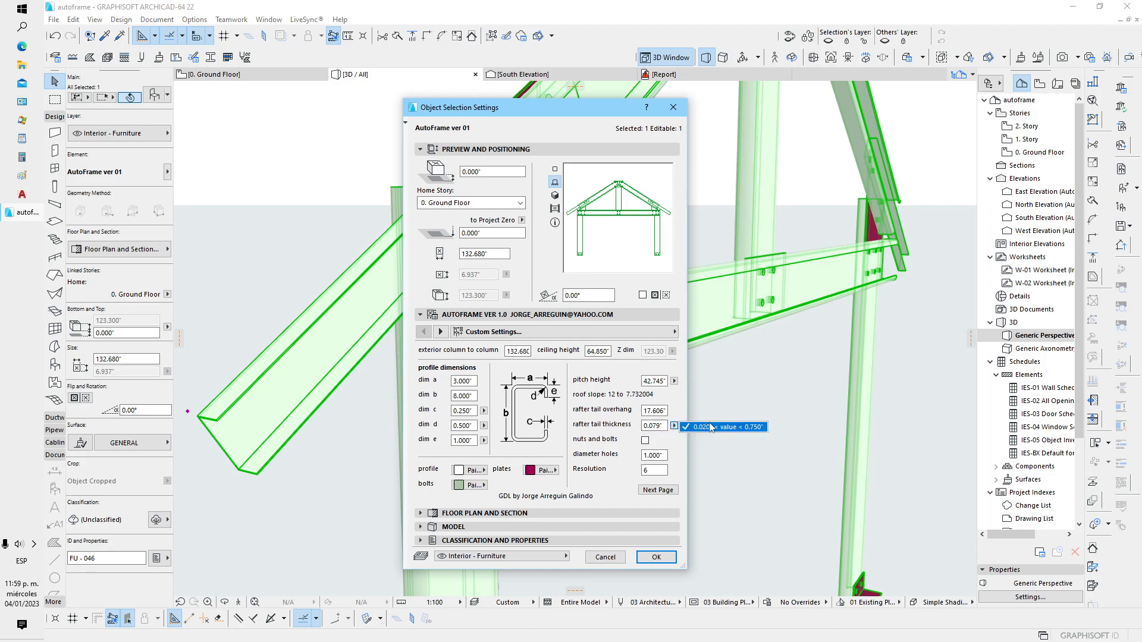
left_click(657, 560)
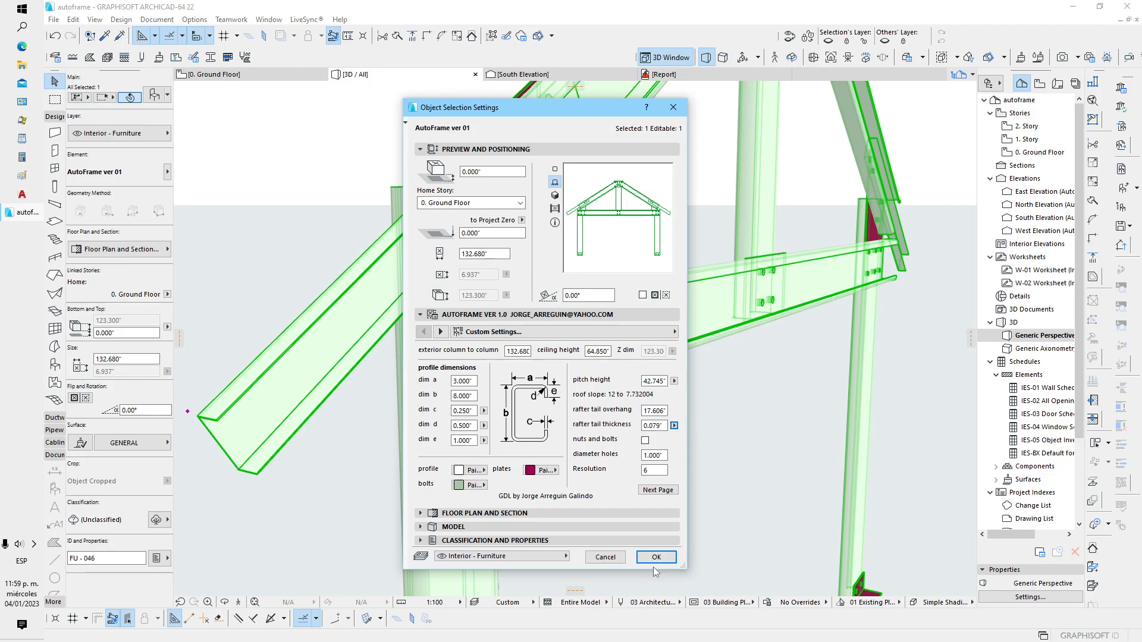
left_click(655, 562)
key("Escape")
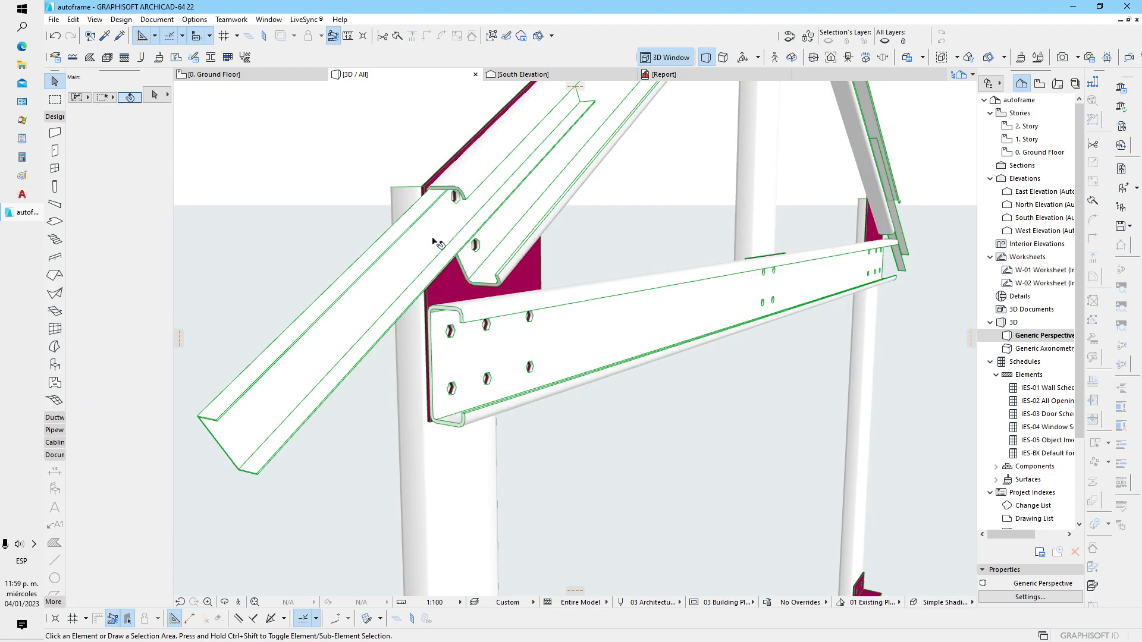
Set the frame's rafter tail thickness to 0.2 inches in its object settings, and deselect the frame
left_click(455, 264)
left_click(153, 97)
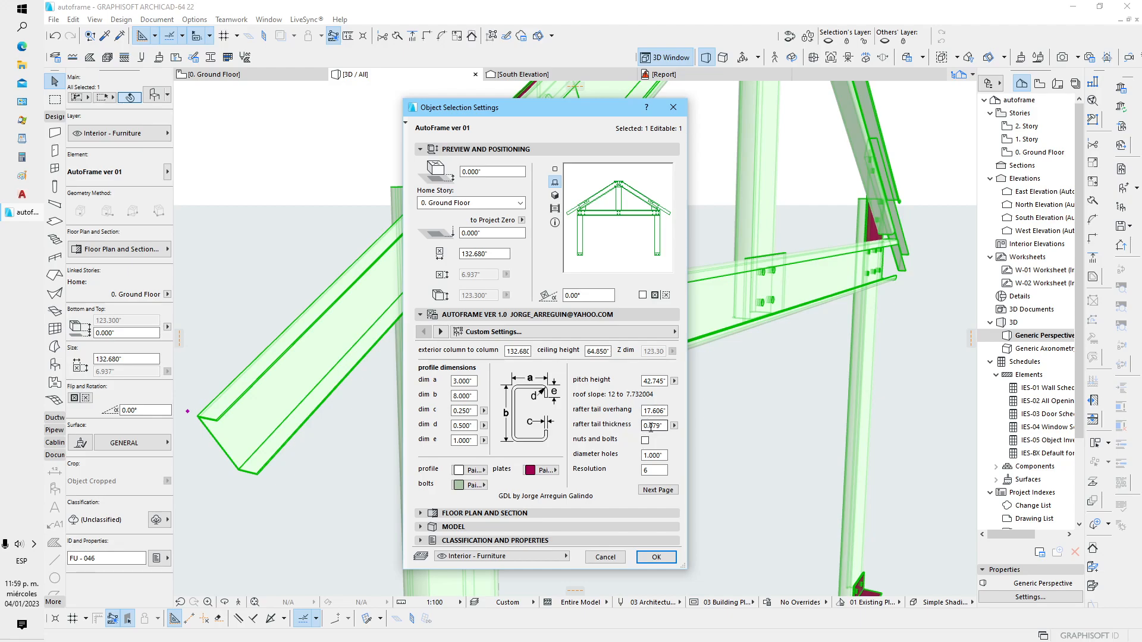
left_click_drag(663, 427, 643, 428)
left_click(656, 557)
left_click(154, 95)
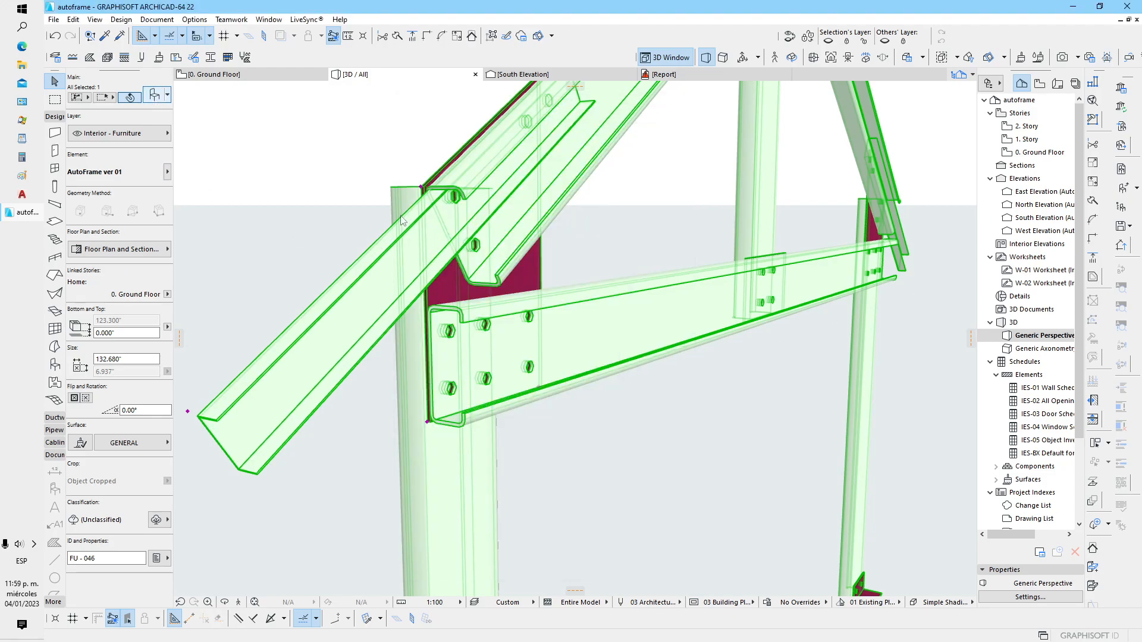
left_click_drag(664, 426, 643, 426)
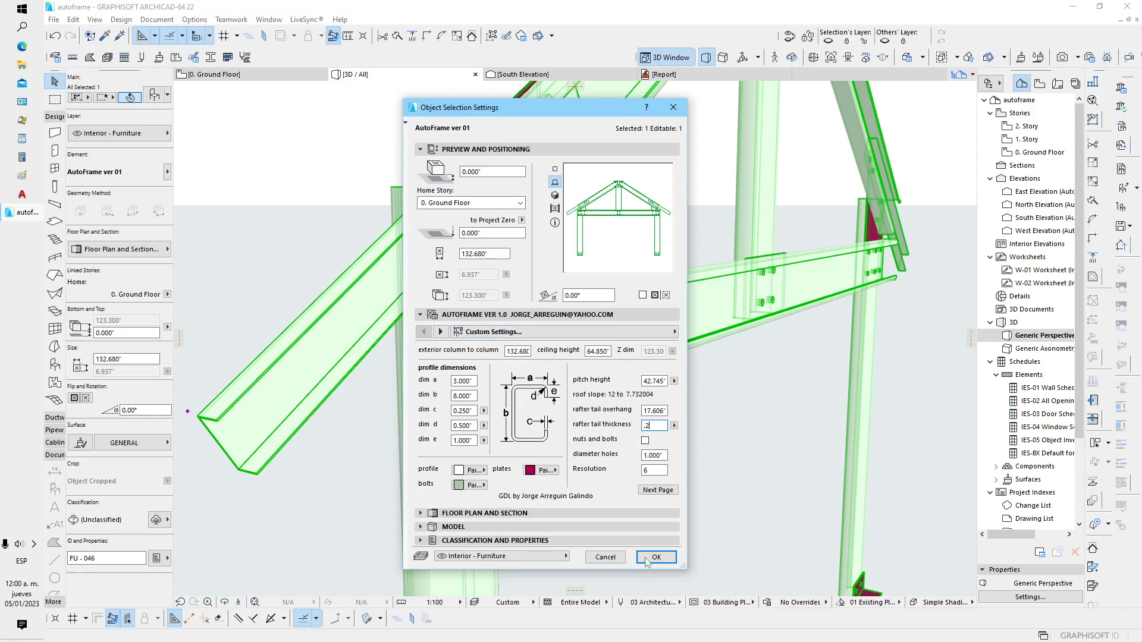
left_click(656, 558)
left_click(660, 531)
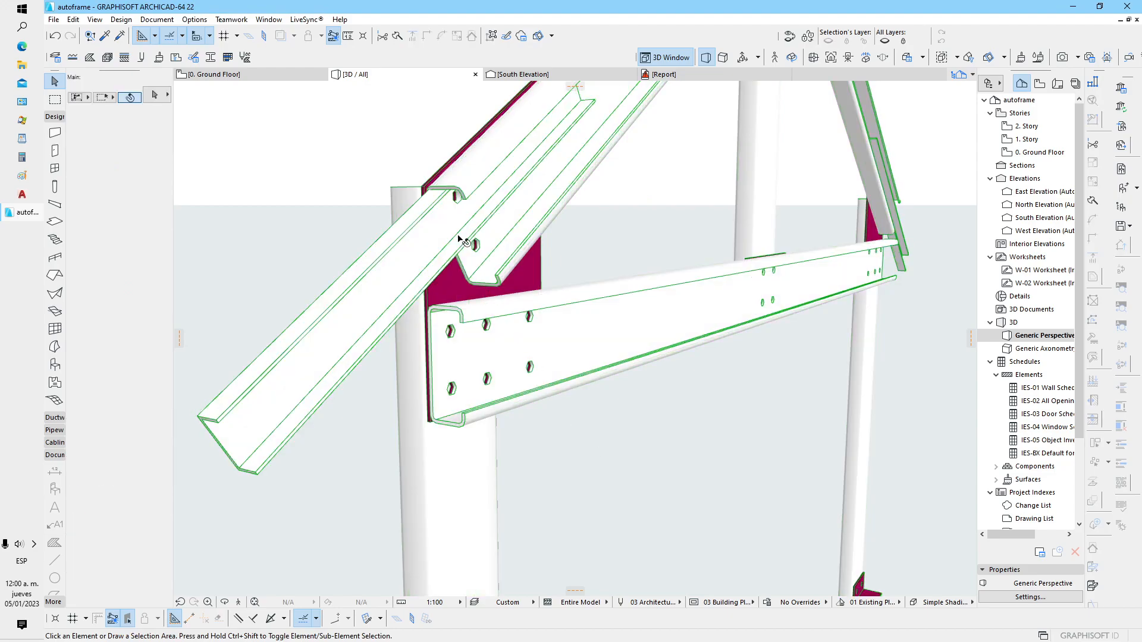
Examine the shape of the bolt holes at the column end of the tie beam up close in 3D
middle_click_drag(450, 254, 389, 293, "shift")
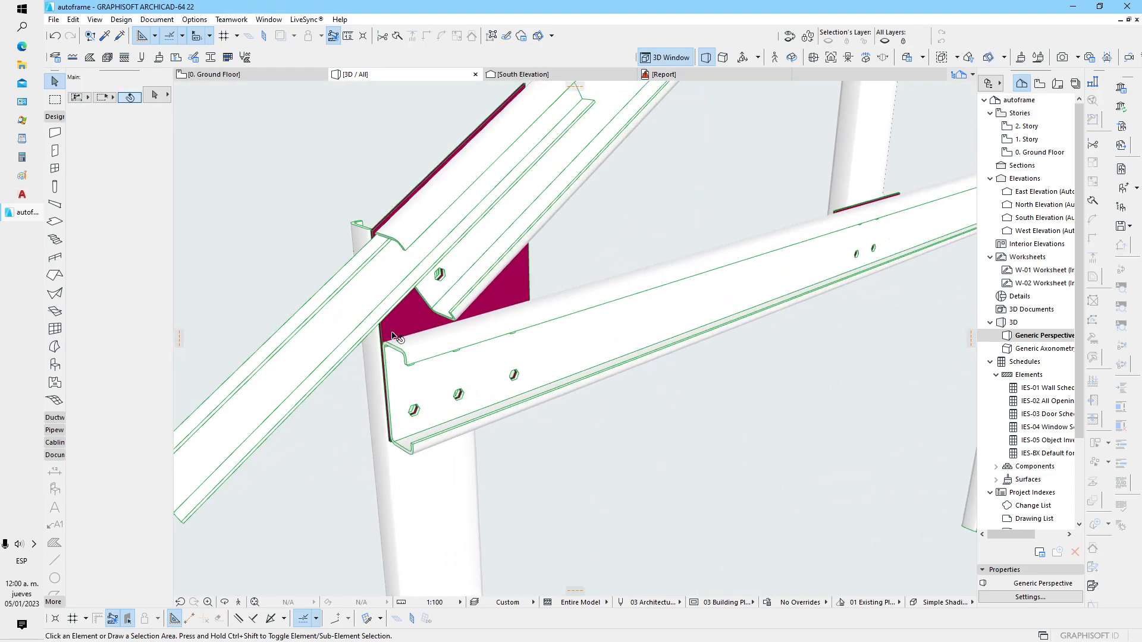
scroll(408, 316, "down", 2)
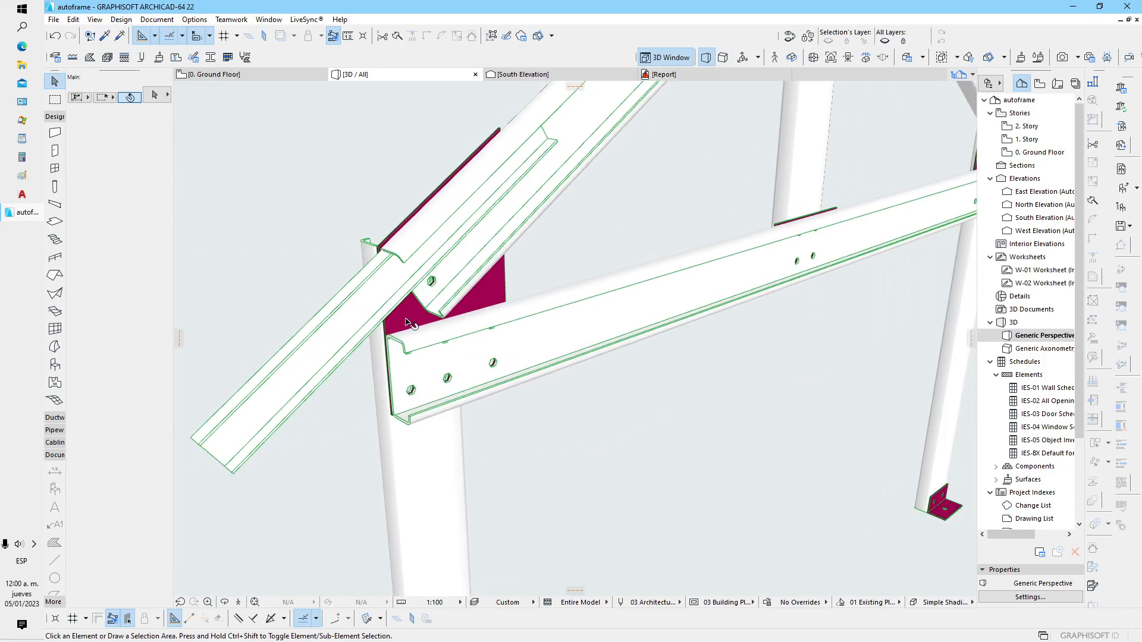
scroll(406, 321, "down", 2)
scroll(401, 395, "up", 9)
middle_click_drag(405, 385, 458, 341, "shift")
scroll(459, 341, "down", 10)
scroll(461, 340, "down", 4)
scroll(461, 333, "up", 12)
scroll(452, 321, "down", 1)
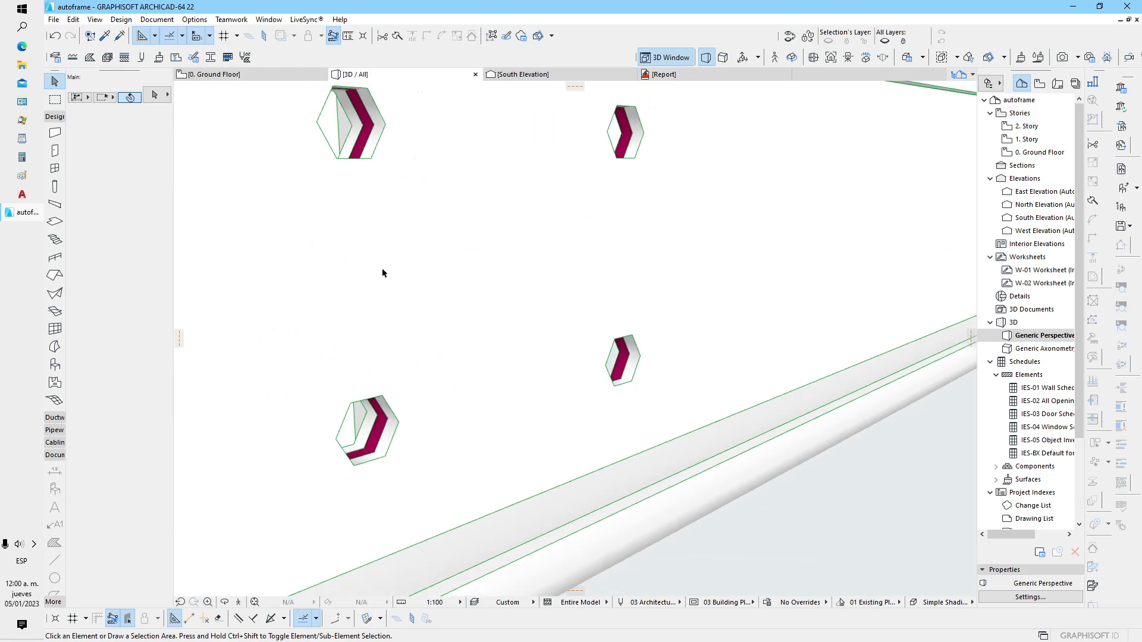
scroll(384, 273, "down", 1)
middle_click_drag(369, 204, 377, 173, "shift")
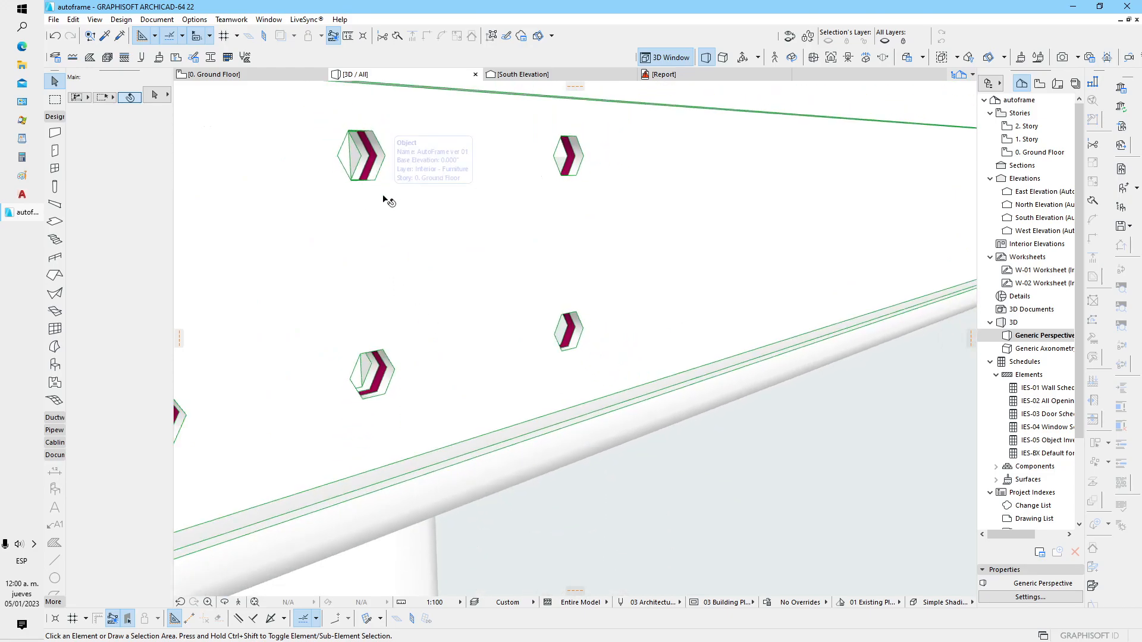
scroll(387, 202, "down", 3)
Set the frame's Resolution to 24 in its object settings for rounder bolt holes
left_click(378, 222)
left_click(155, 95)
left_click(650, 470)
type("12")
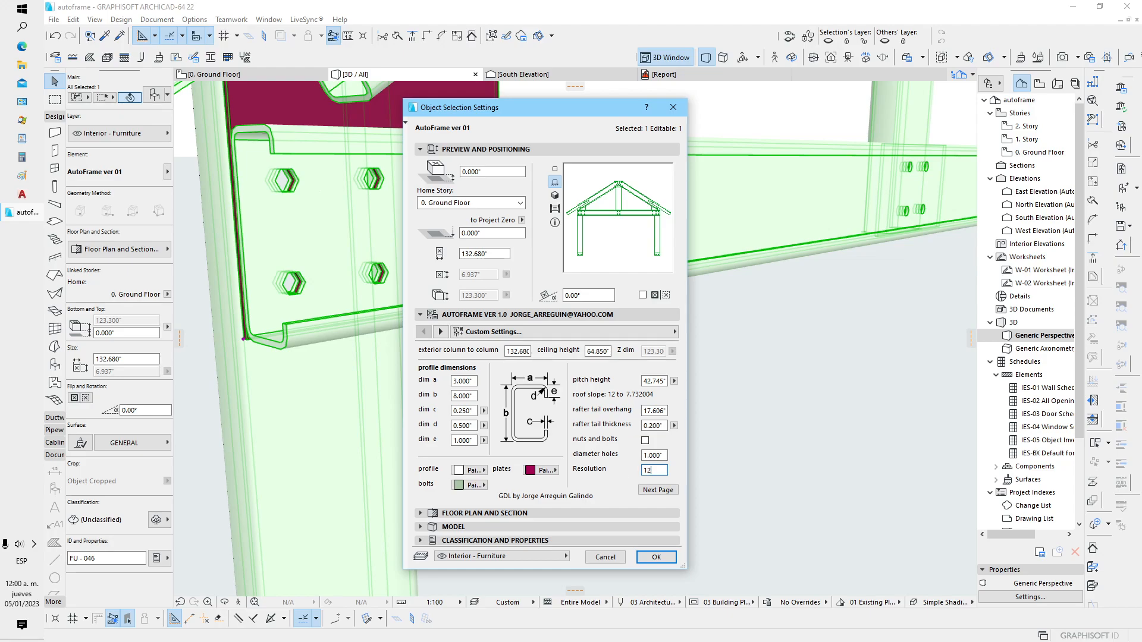
key("BackSpace")
key("BackSpace")
type("24")
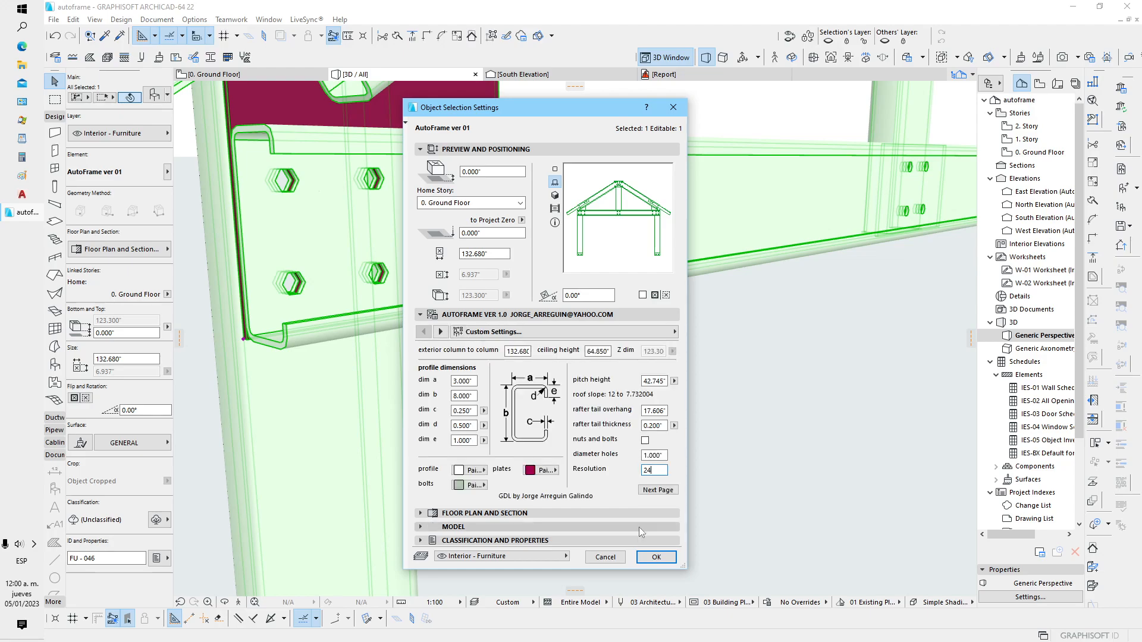
left_click(654, 558)
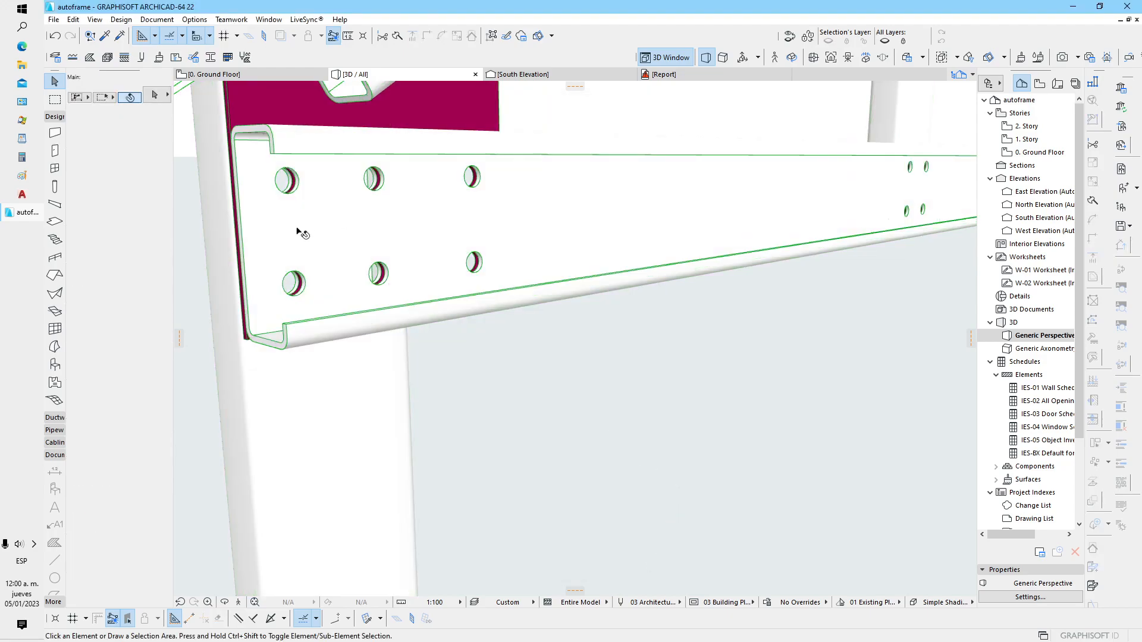
Set the frame's Resolution to 8 in its object settings, and deselect the frame
scroll(404, 297, "down", 4)
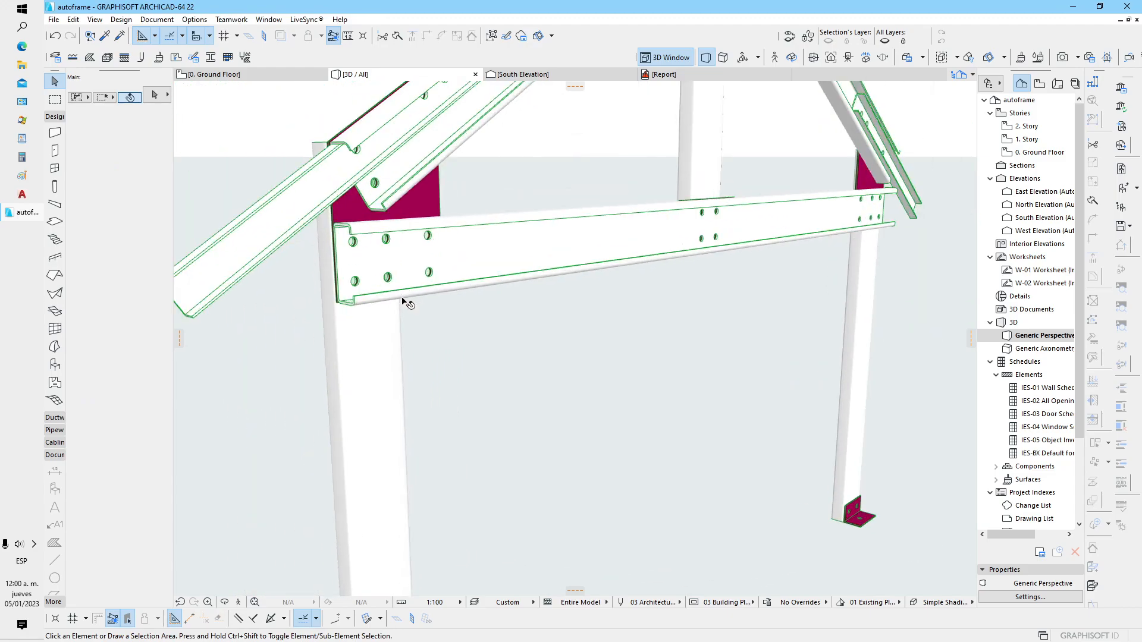
left_click(414, 263)
scroll(416, 307, "down", 2)
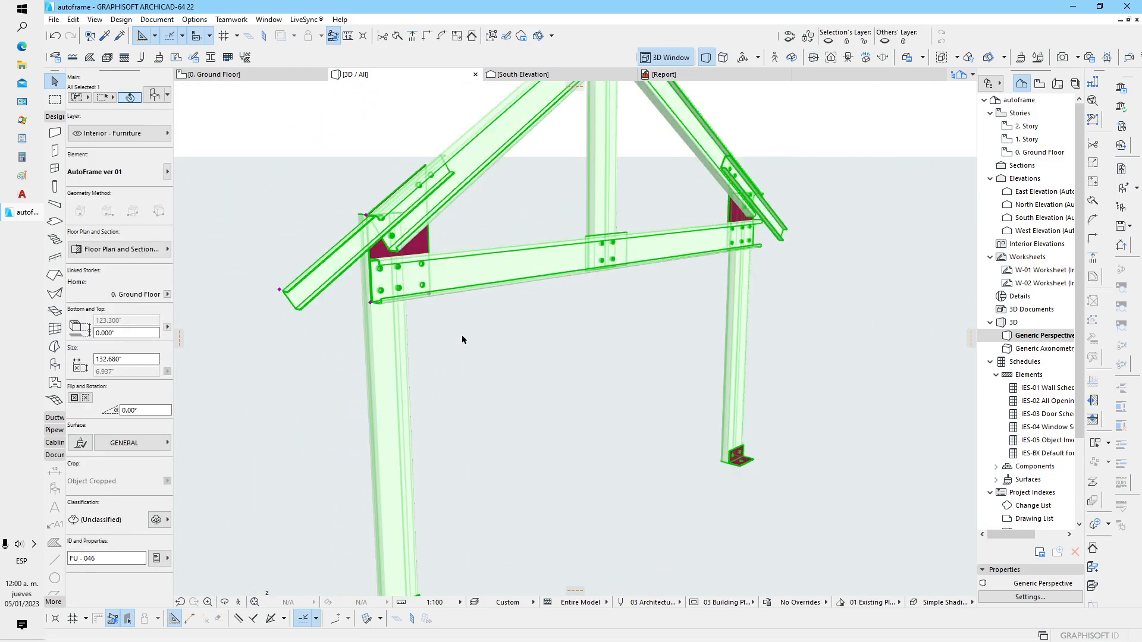
scroll(488, 470, "down", 2)
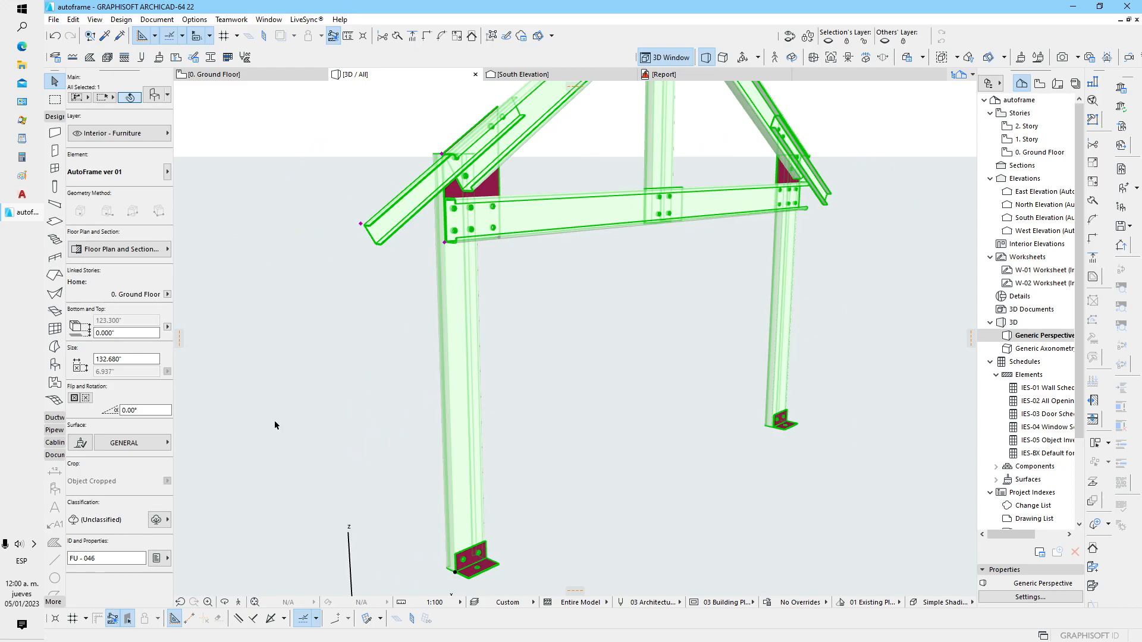
scroll(465, 217, "up", 5)
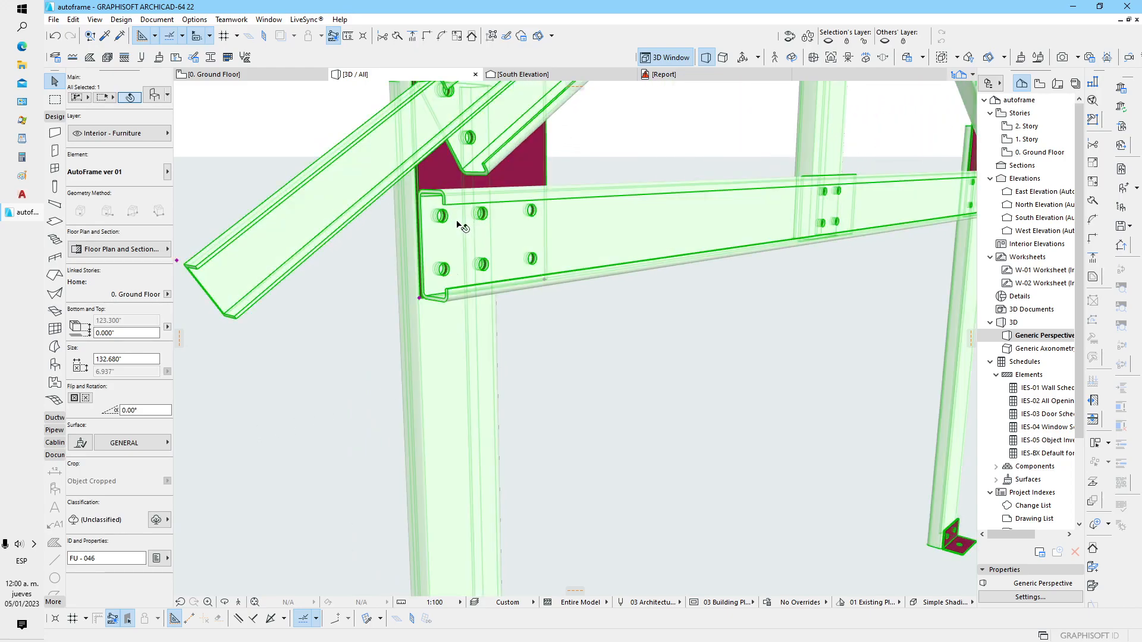
left_click(149, 98)
double_click(654, 470)
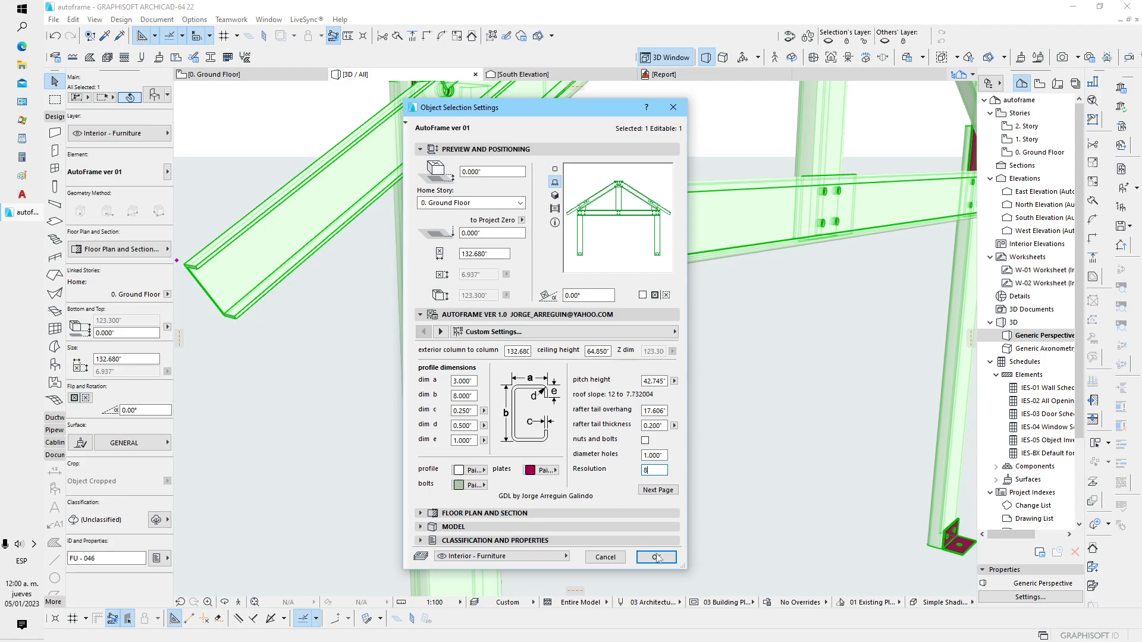
left_click(655, 555)
left_click(589, 403)
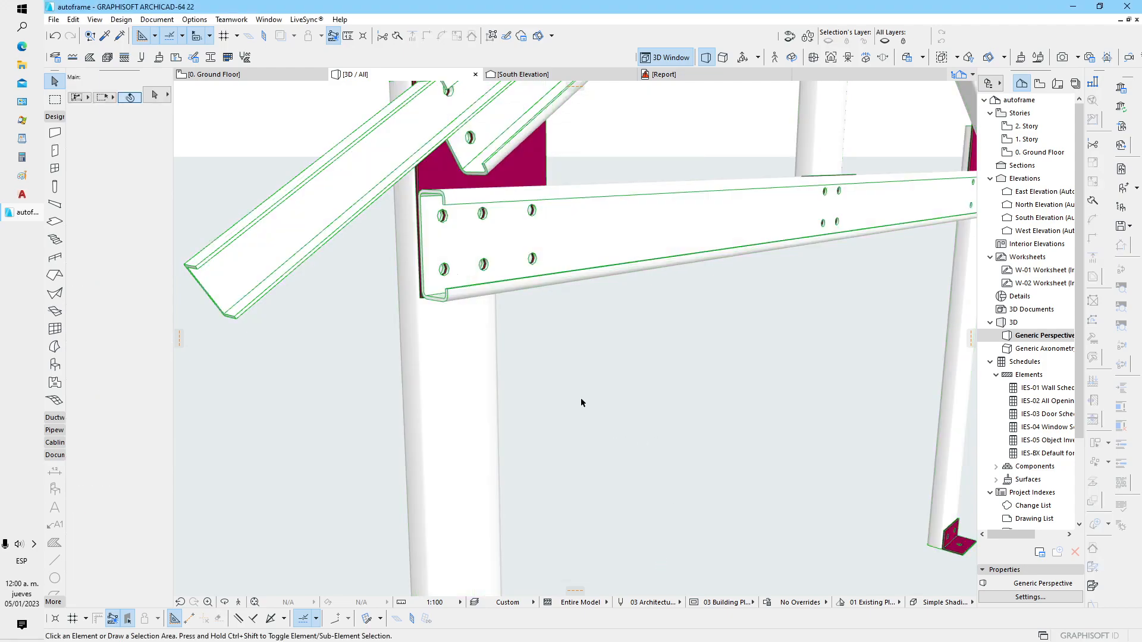
Examine the frame's bolt holes in the 3D view and around the ridge plate in the south elevation
middle_click_drag(575, 385, 494, 396, "shift")
scroll(505, 397, "down", 5)
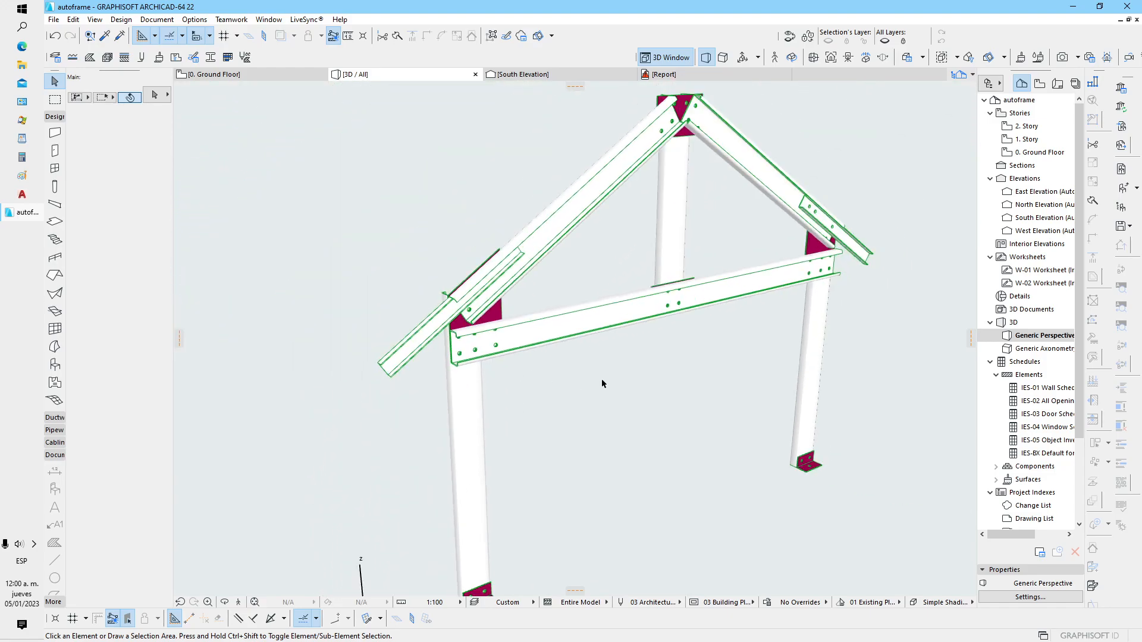
middle_click_drag(603, 380, 526, 373)
left_click(517, 74)
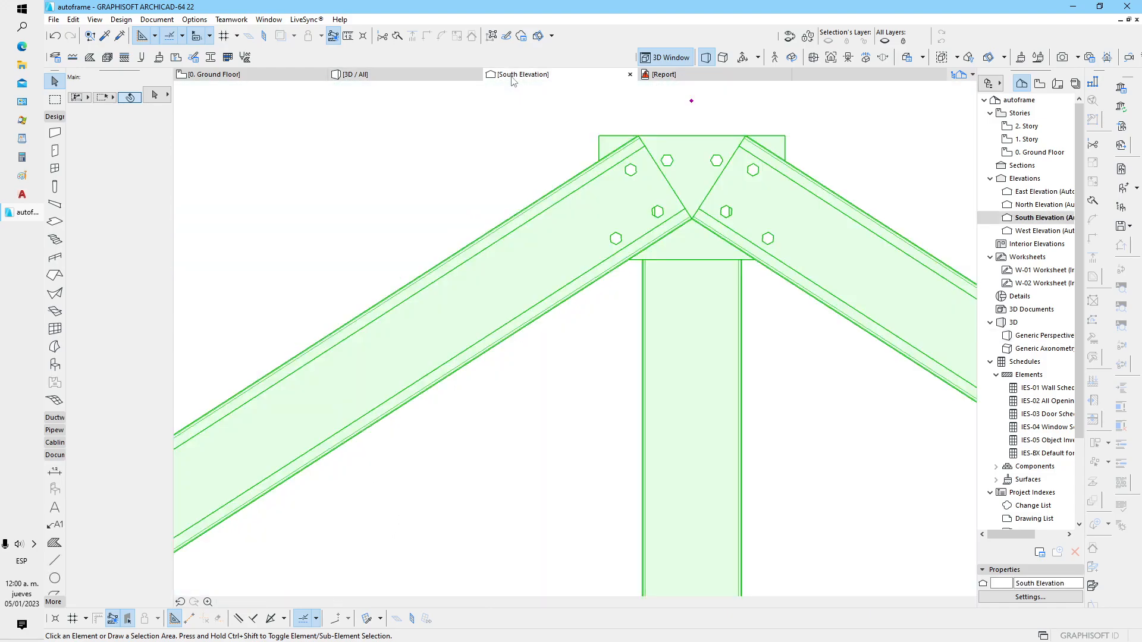
left_click(361, 76)
middle_click_drag(469, 245, 457, 271, "shift")
scroll(457, 251, "up", 3)
middle_click_drag(390, 288, 336, 290, "shift")
Turn off the frame's right column, ceiling beam, both rafters, both rafter tails and king column, keeping the left column on
left_click(407, 253)
middle_click_drag(407, 253, 483, 268, "shift")
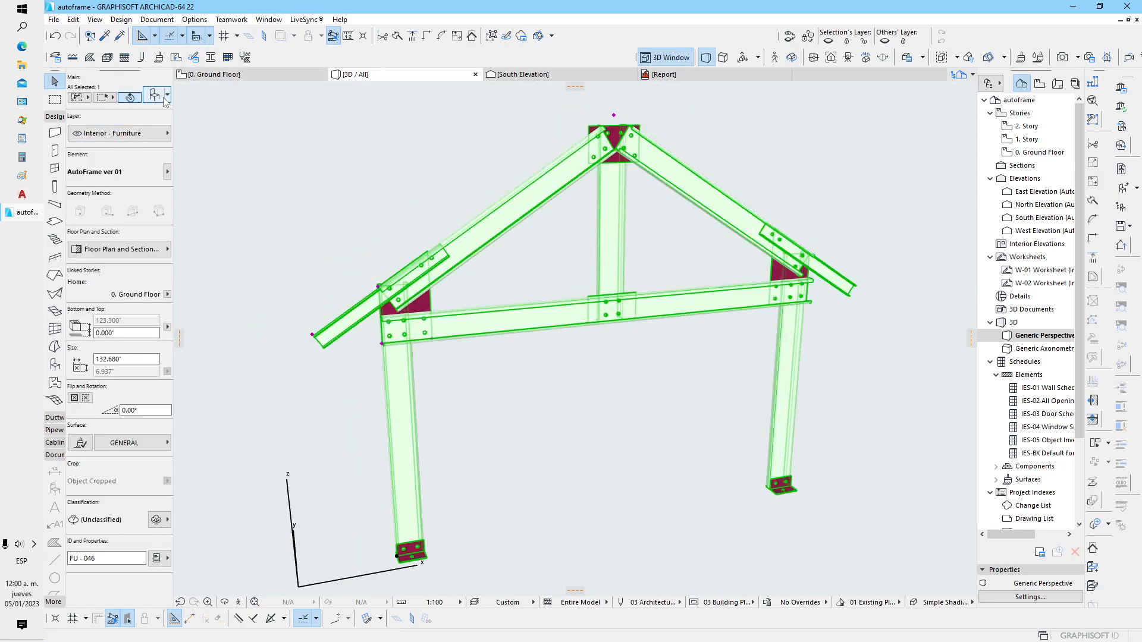
key("ctrl+t")
left_click(655, 492)
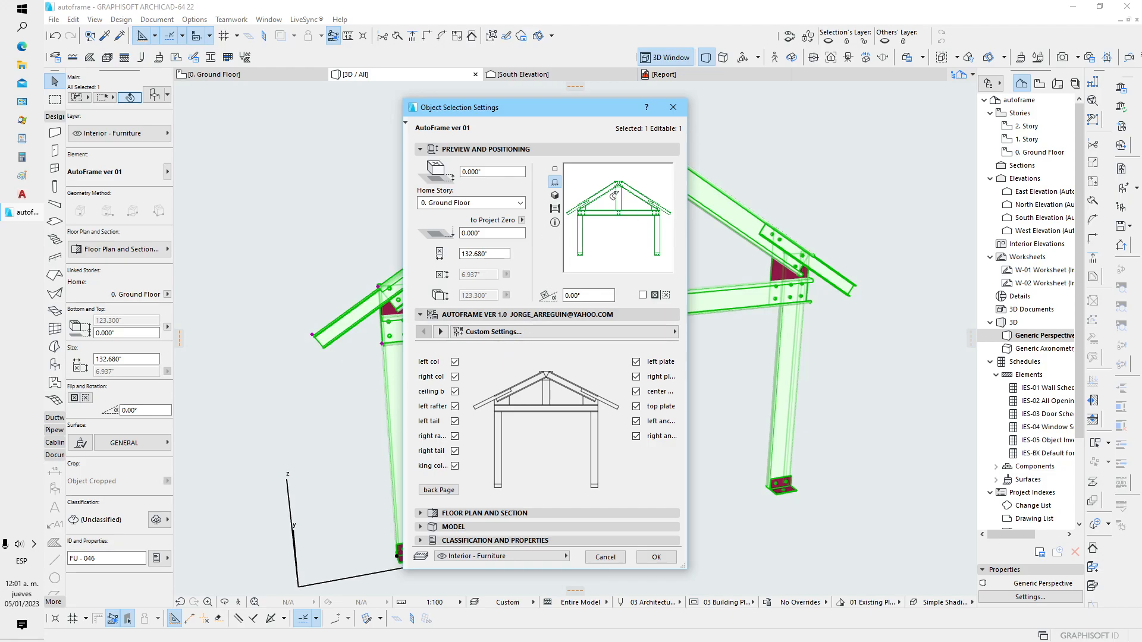
left_click(455, 376)
left_click(454, 391)
left_click(454, 406)
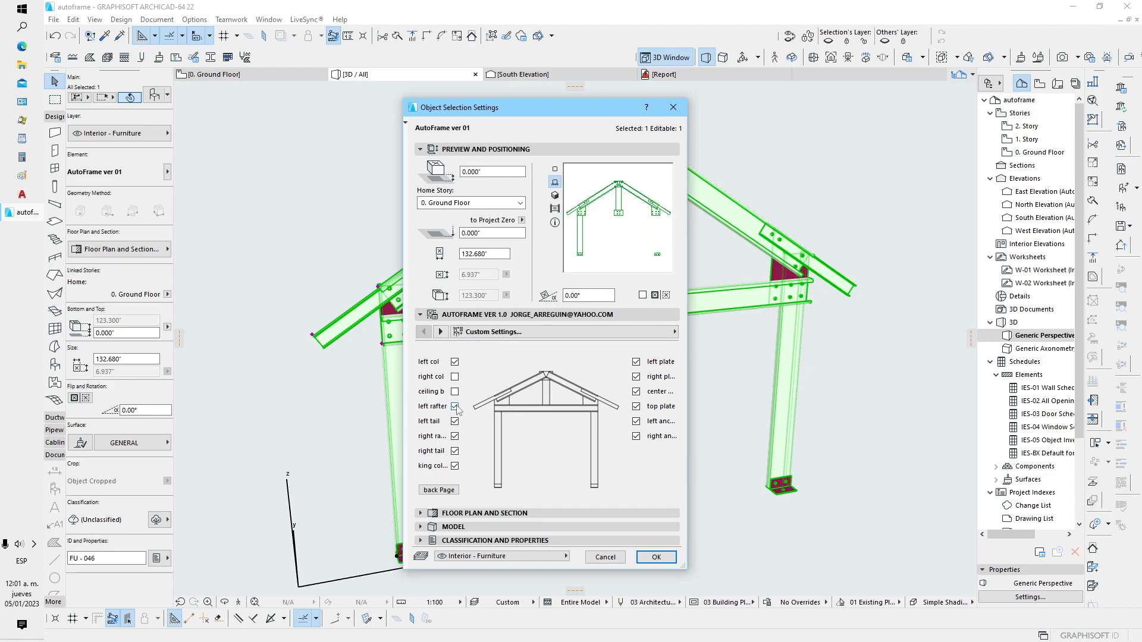
left_click(454, 422)
left_click(455, 436)
left_click(455, 451)
left_click(454, 466)
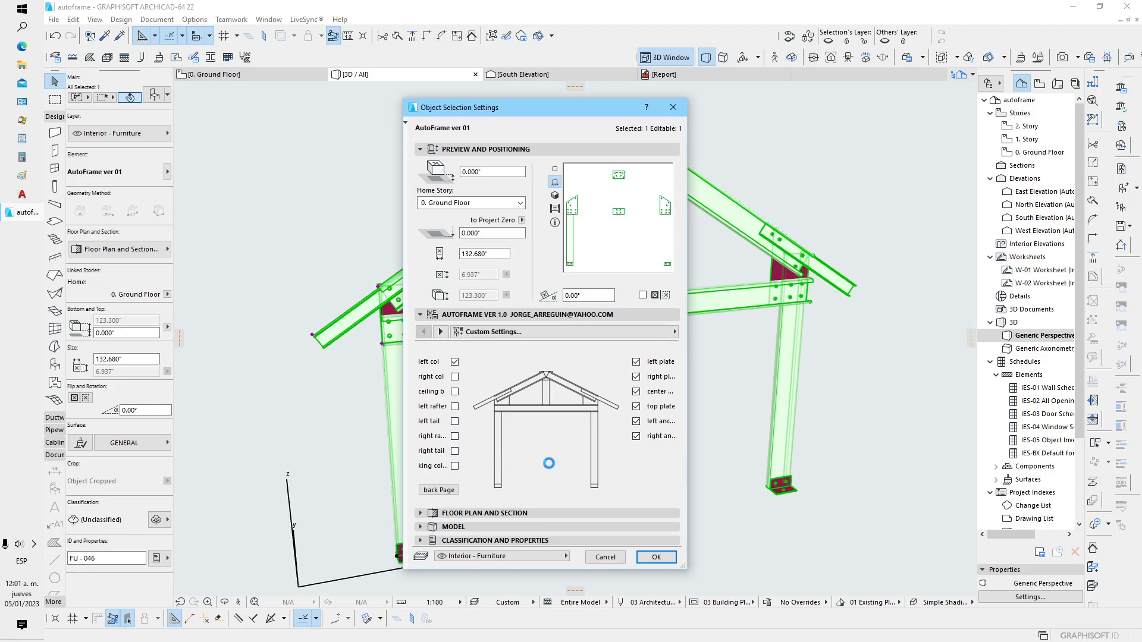
Turn off the frame's left, right, center and top plates and both anchors, apply the settings, and deselect the frame
left_click(637, 436)
left_click(637, 421)
left_click(636, 406)
left_click(636, 391)
left_click(637, 376)
left_click(636, 362)
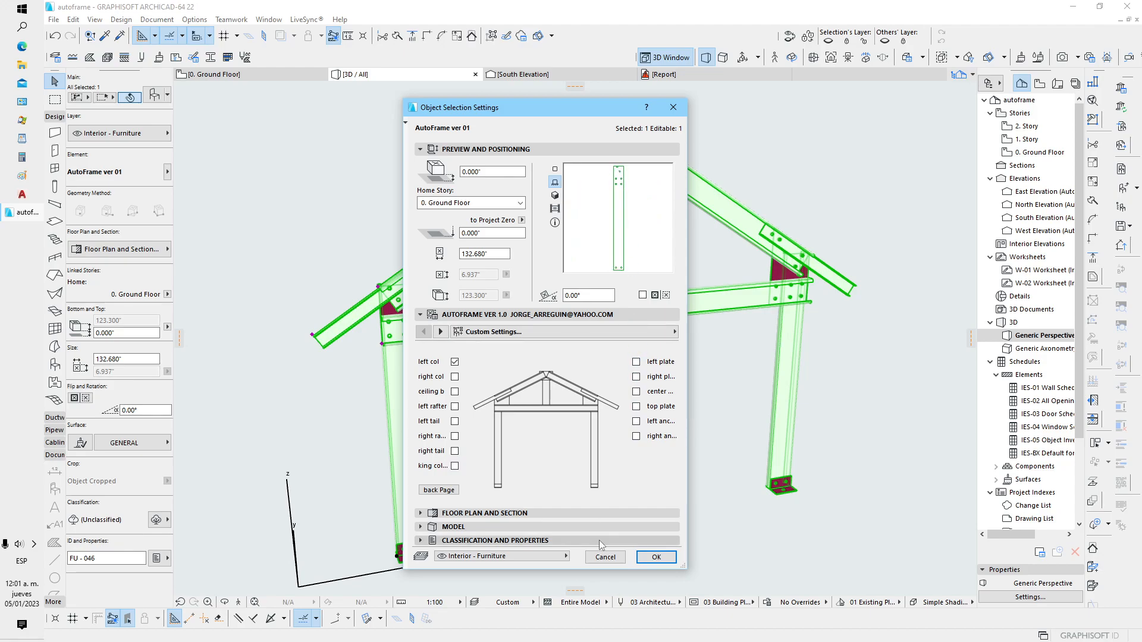
left_click(655, 557)
left_click(624, 479)
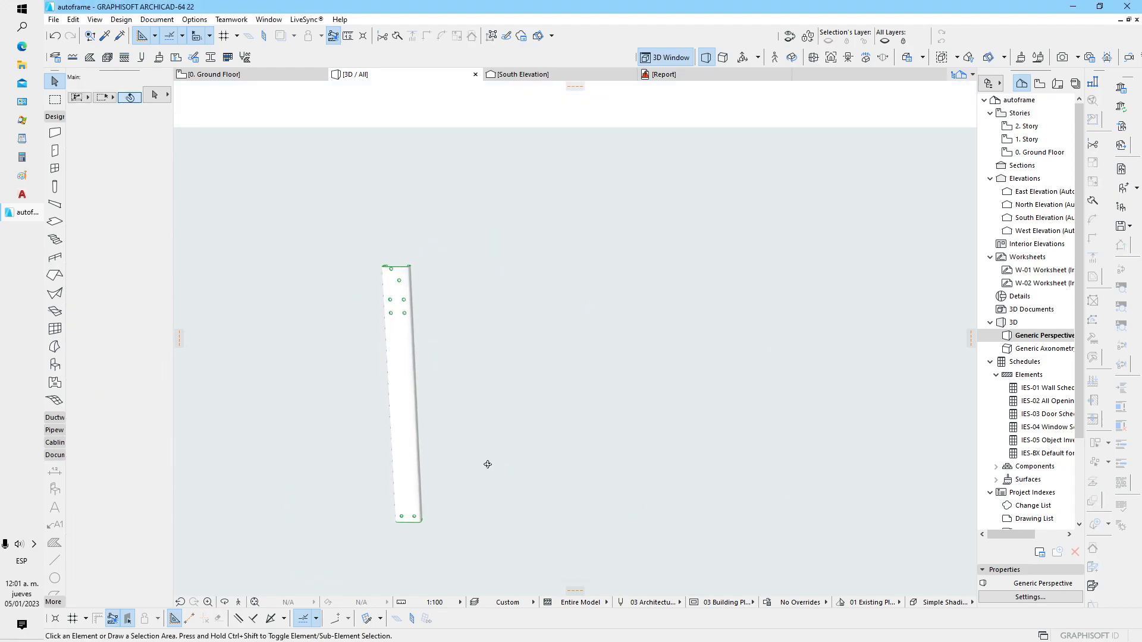
In the south elevation, replace the frame's left column with the ceiling beam in its object settings, and deselect the frame
left_click(523, 74)
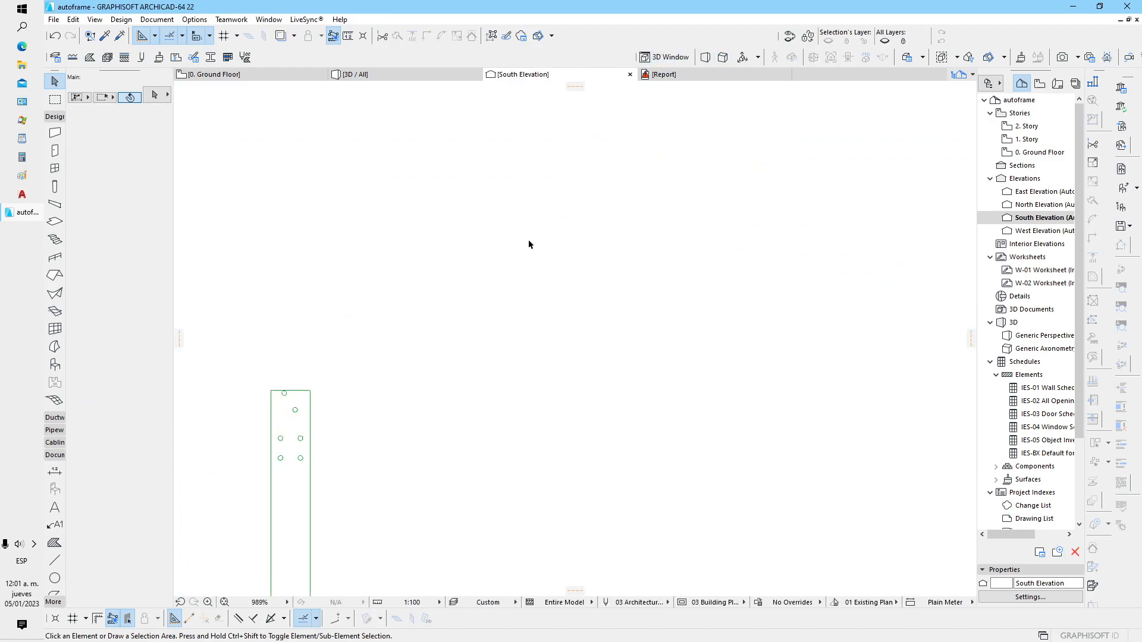
scroll(409, 313, "down", 3)
scroll(325, 410, "up", 1)
middle_click_drag(330, 405, 440, 302)
scroll(356, 331, "down", 1)
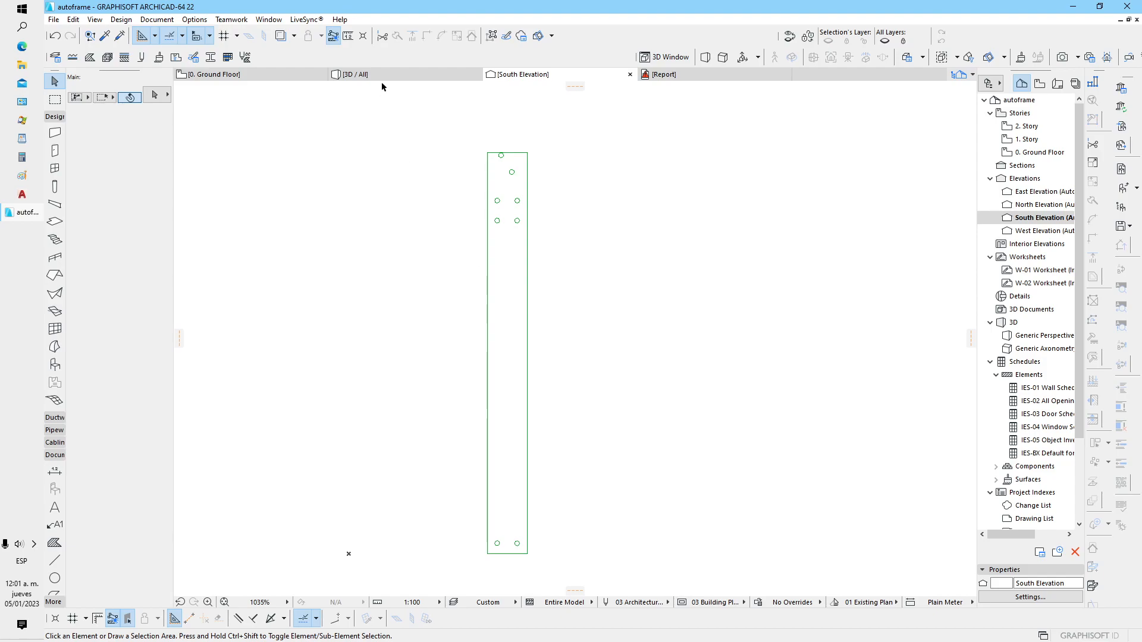
left_click(512, 173)
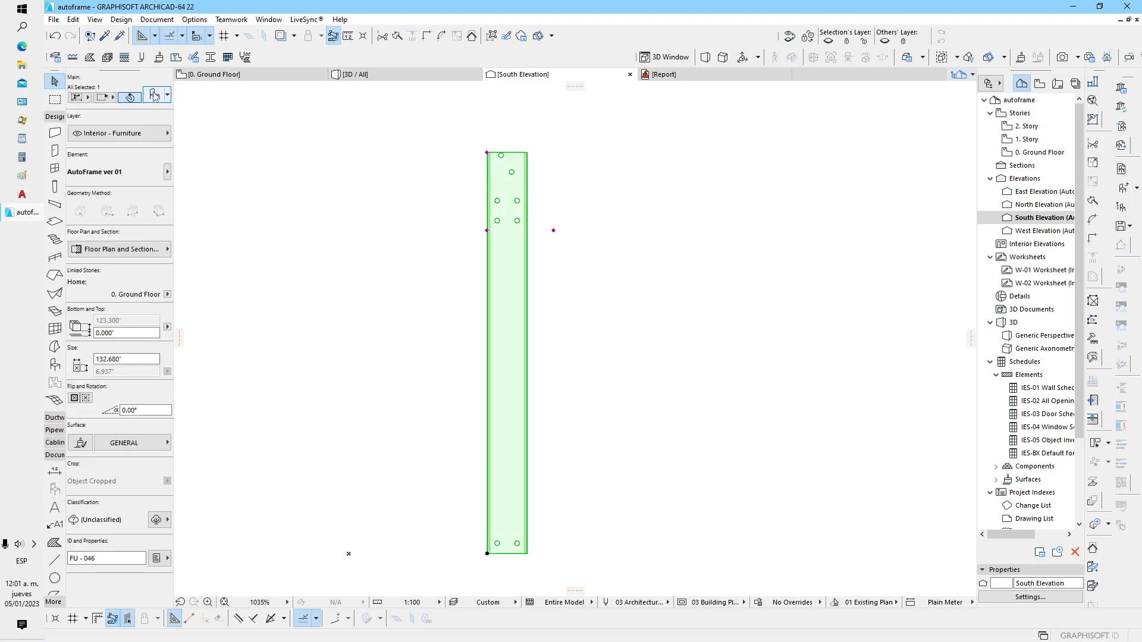
double_click(520, 297)
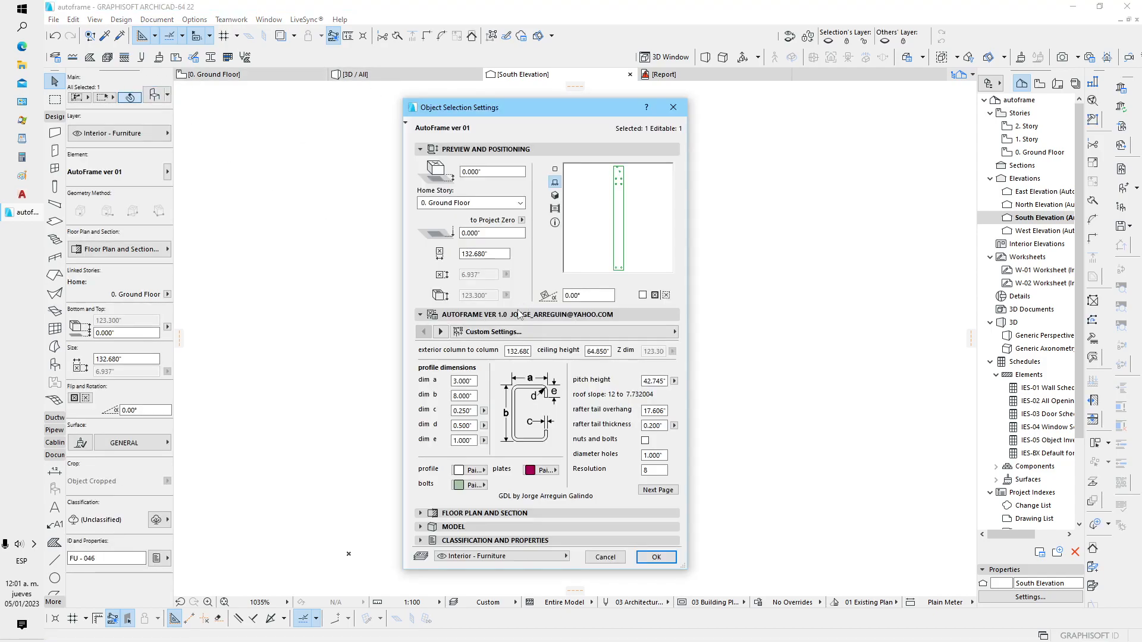
left_click(658, 490)
left_click(454, 362)
left_click(455, 392)
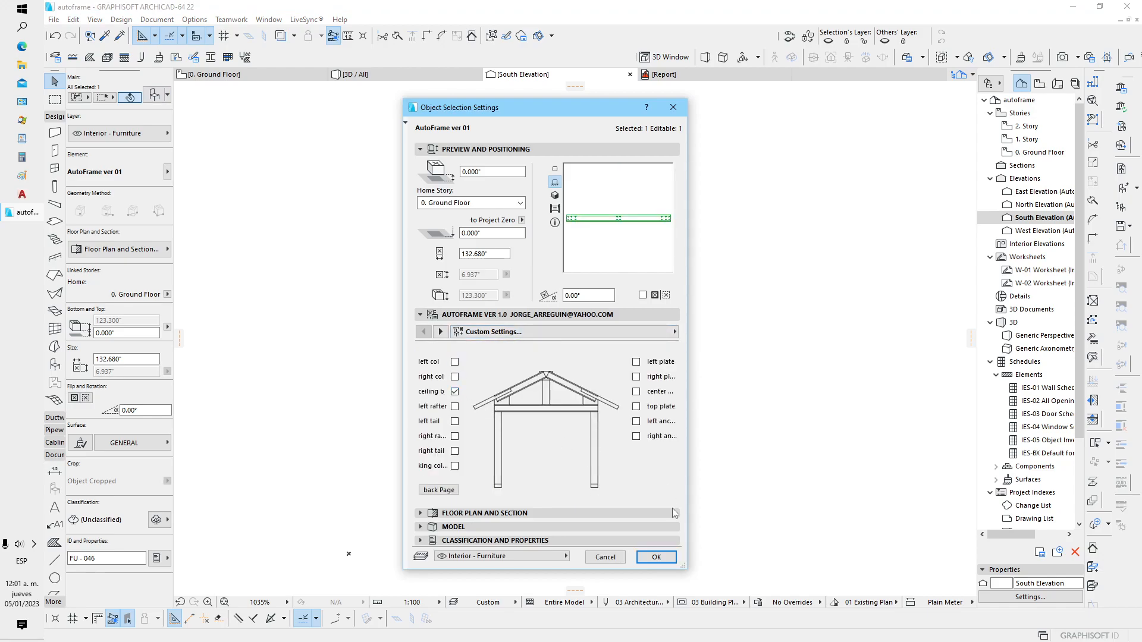
left_click(656, 557)
scroll(592, 434, "down", 2)
left_click(722, 388)
middle_click_drag(734, 377, 564, 401)
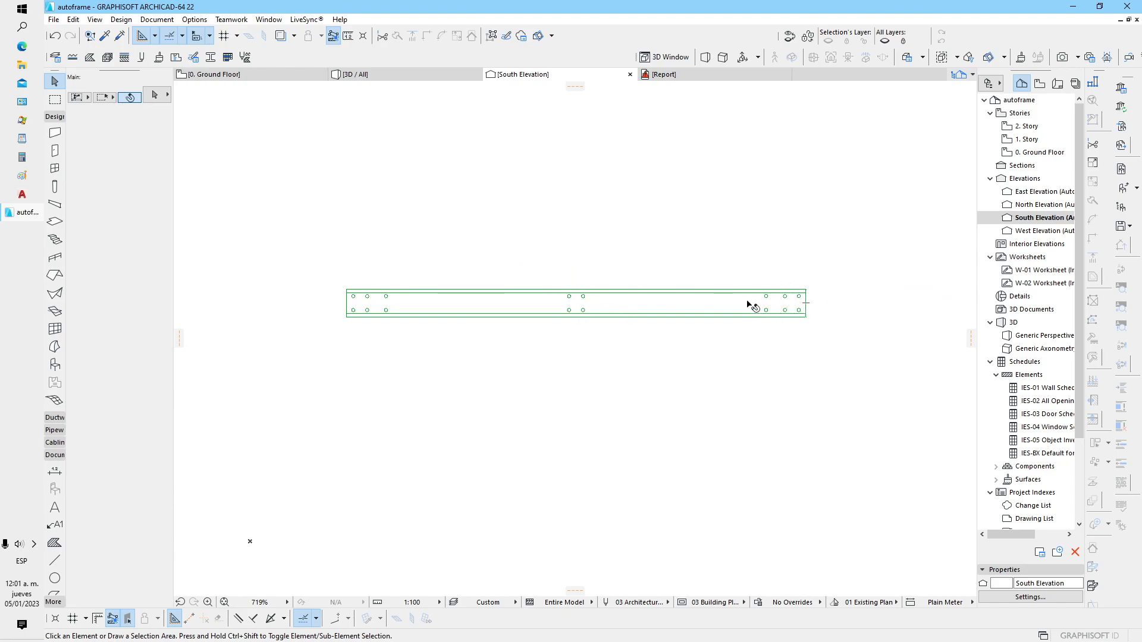
Turn on the left rafter alongside the ceiling beam in the frame's object settings, and deselect the frame
left_click(559, 302)
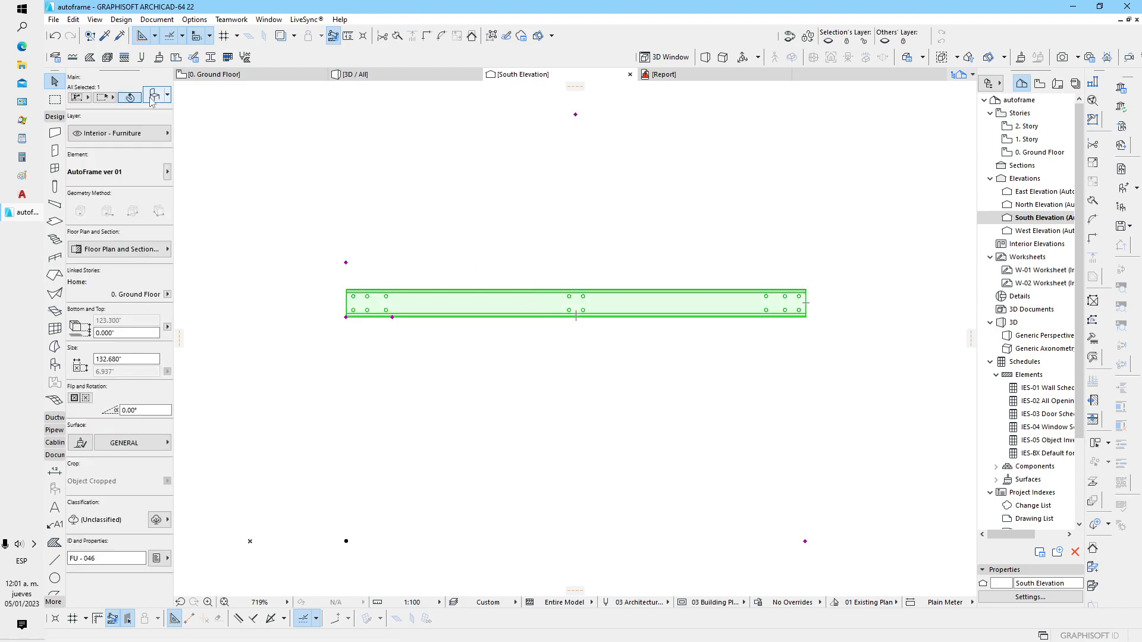
left_click(441, 332)
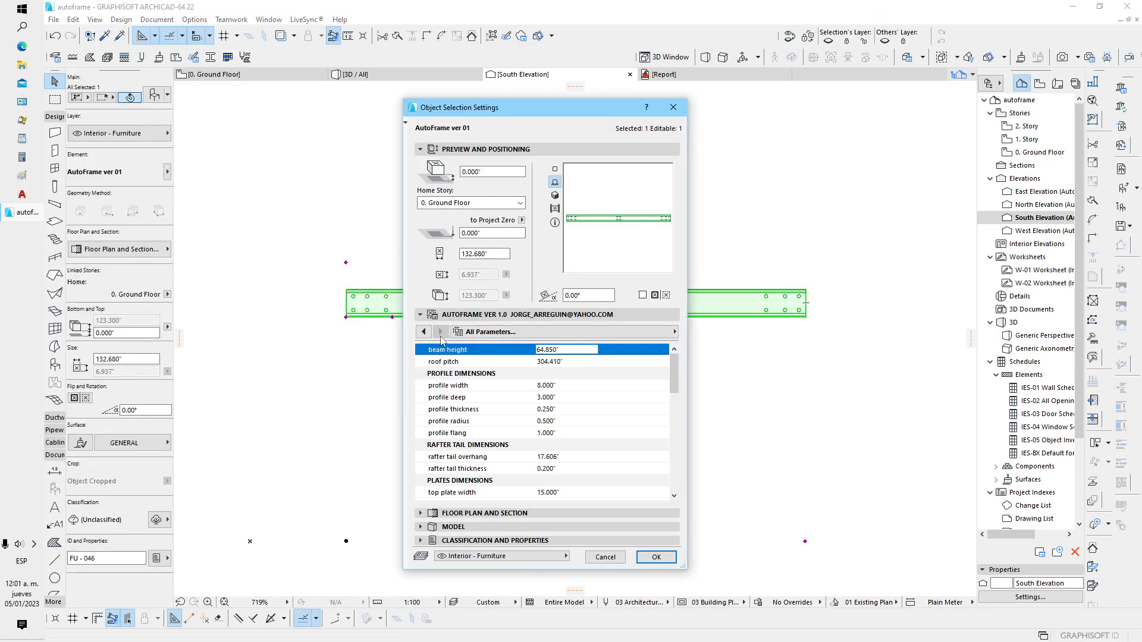
left_click(428, 333)
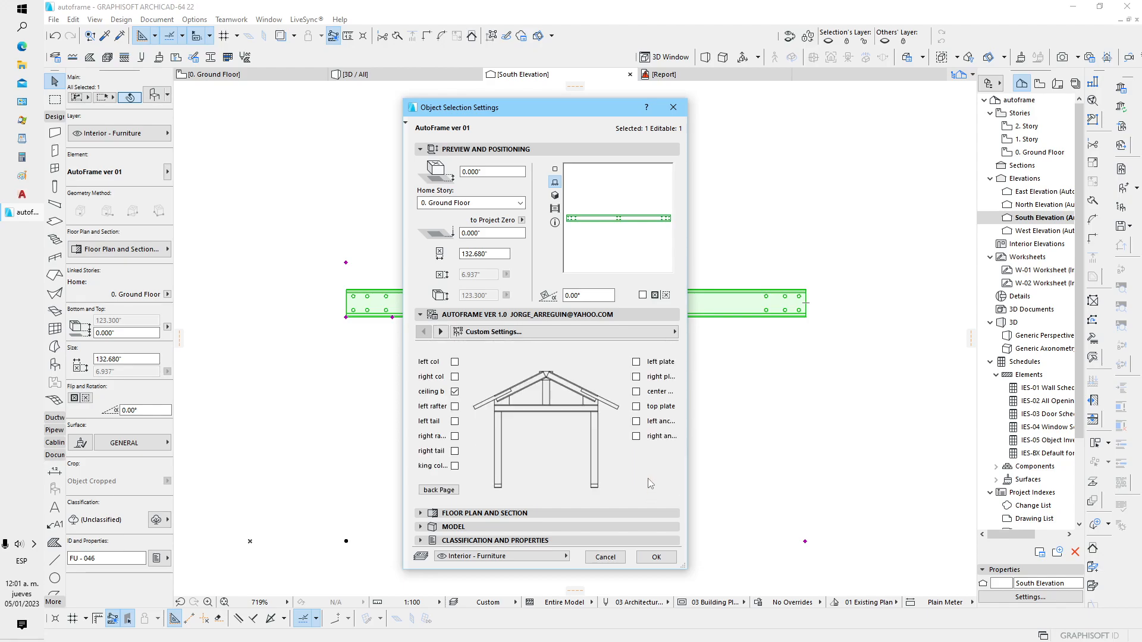
left_click(455, 407)
left_click(455, 391)
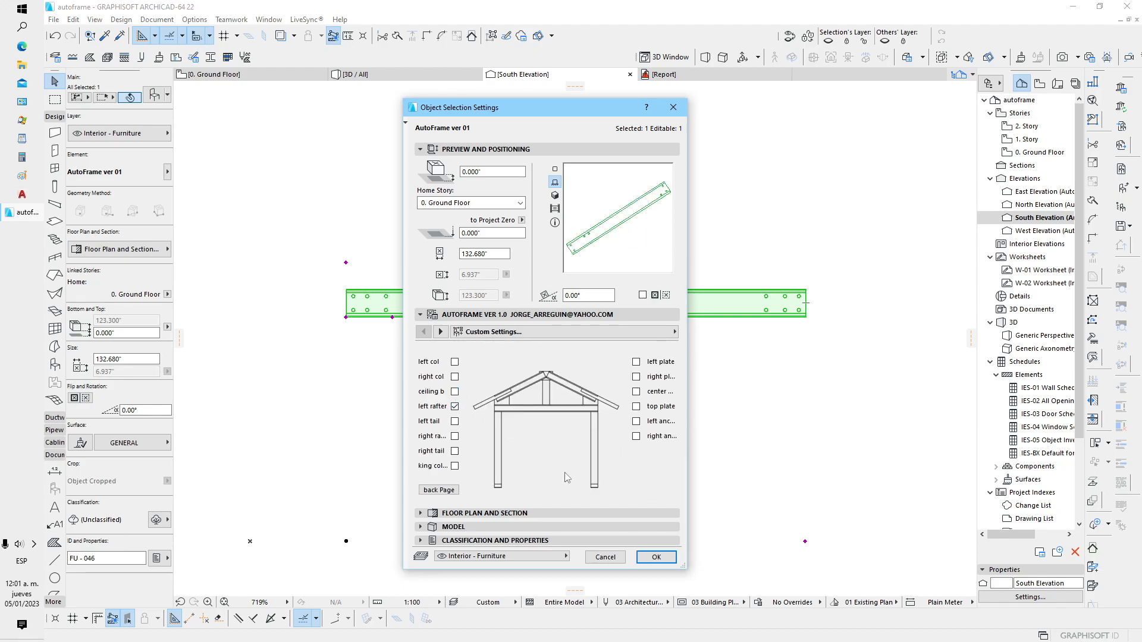
left_click(455, 391)
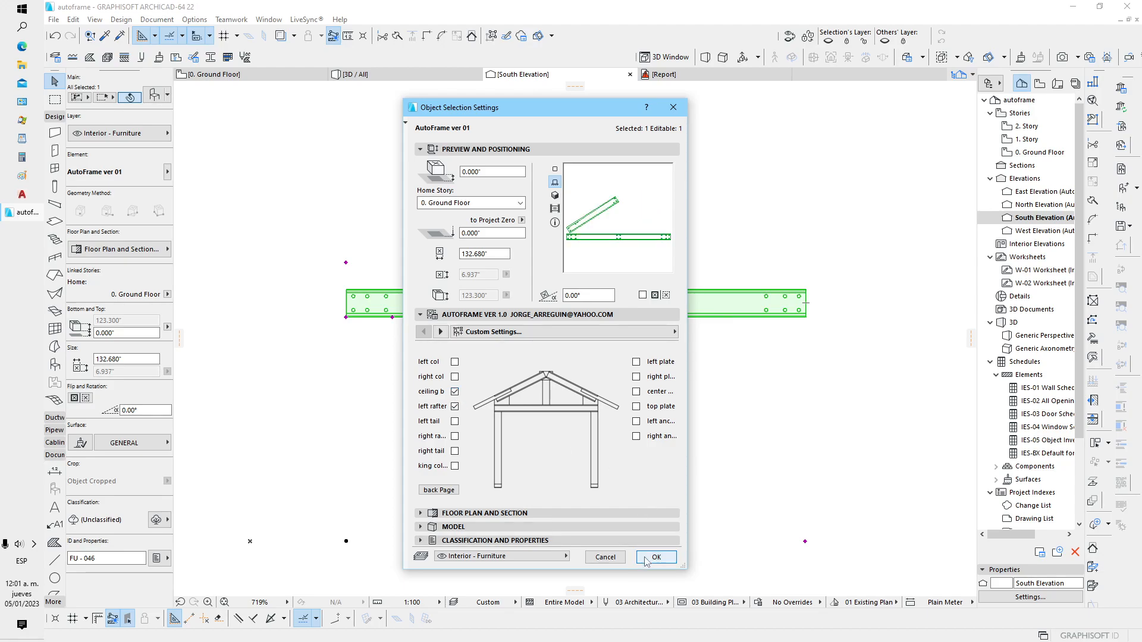
left_click(654, 557)
left_click(587, 381)
scroll(306, 266, "up", 3)
scroll(369, 288, "down", 3)
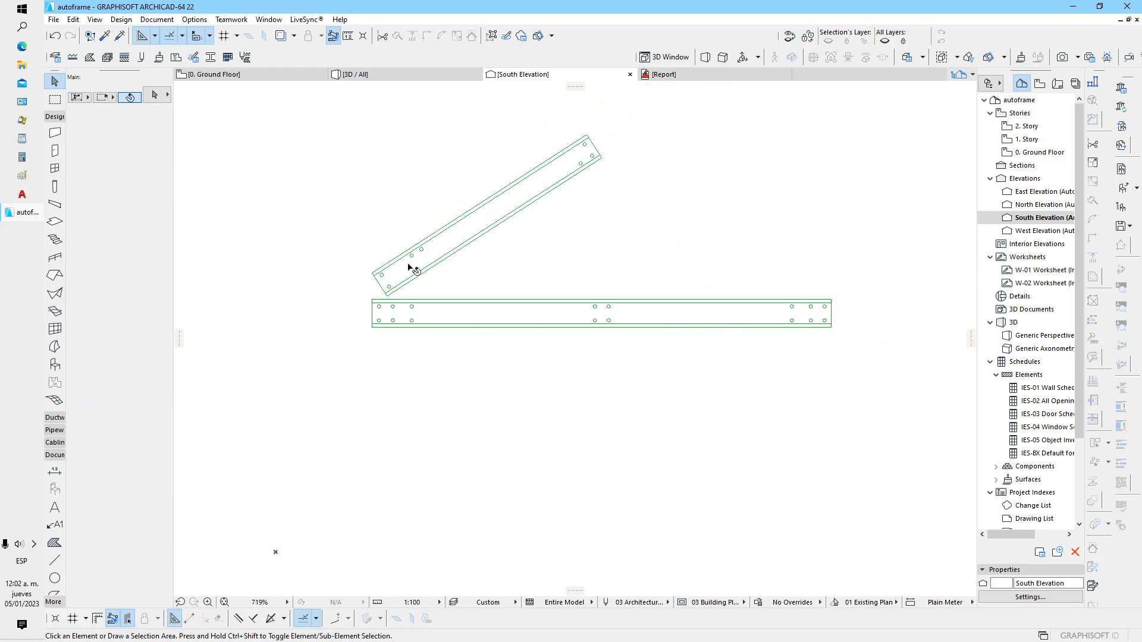
Drag two copies of the beam-and-rafter frame horizontally in the south elevation, placing them in a row beside the original
left_click(496, 206)
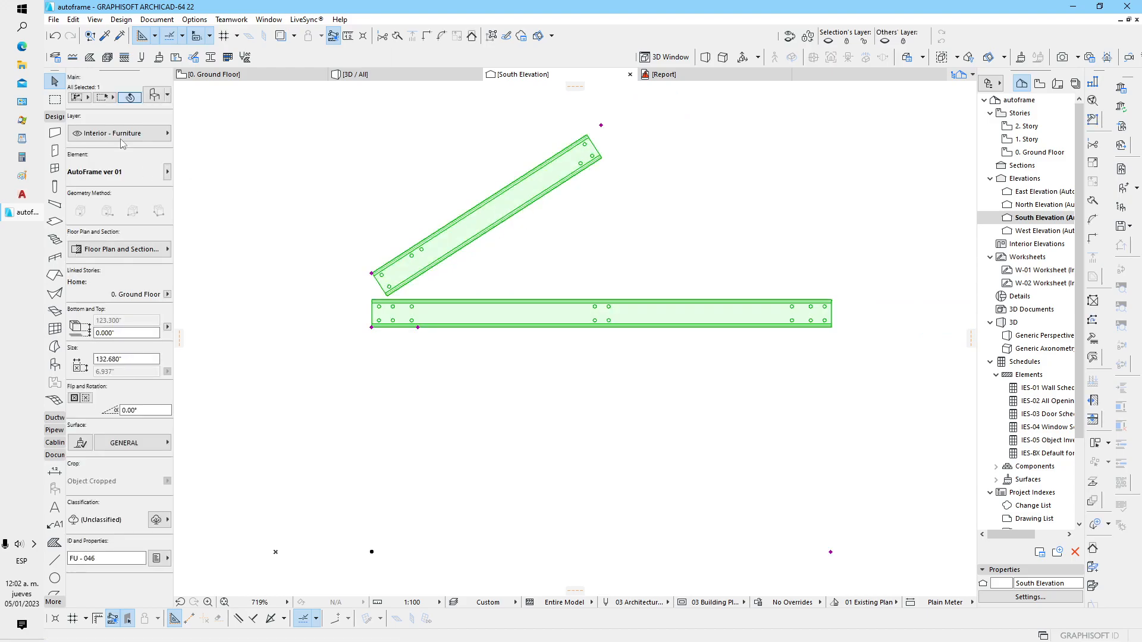
key("ctrl+t")
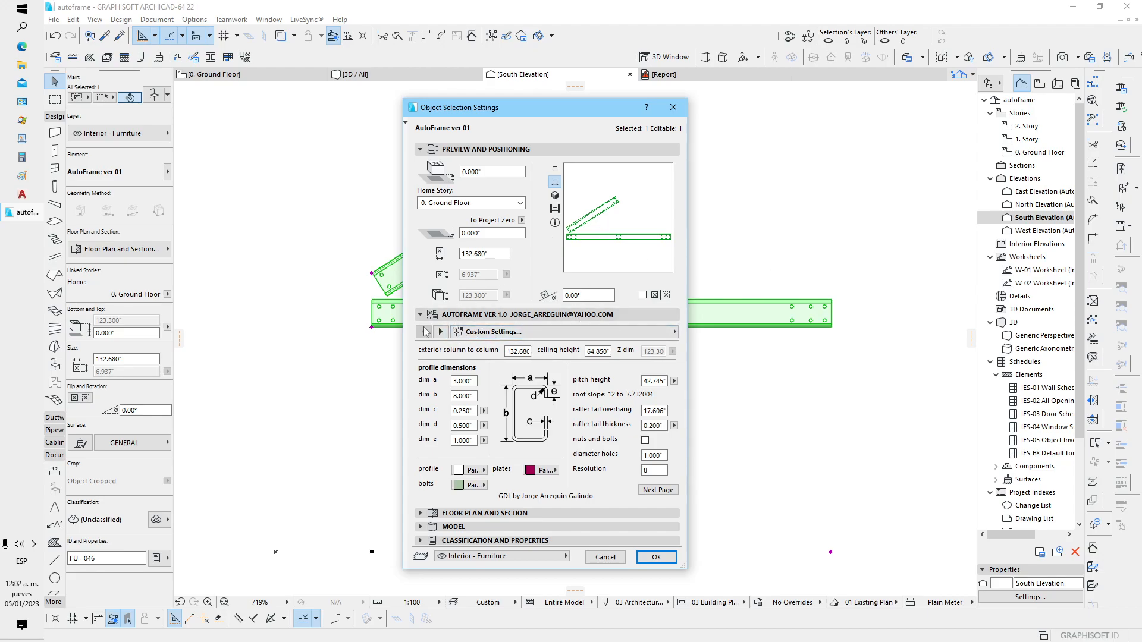
left_click(654, 558)
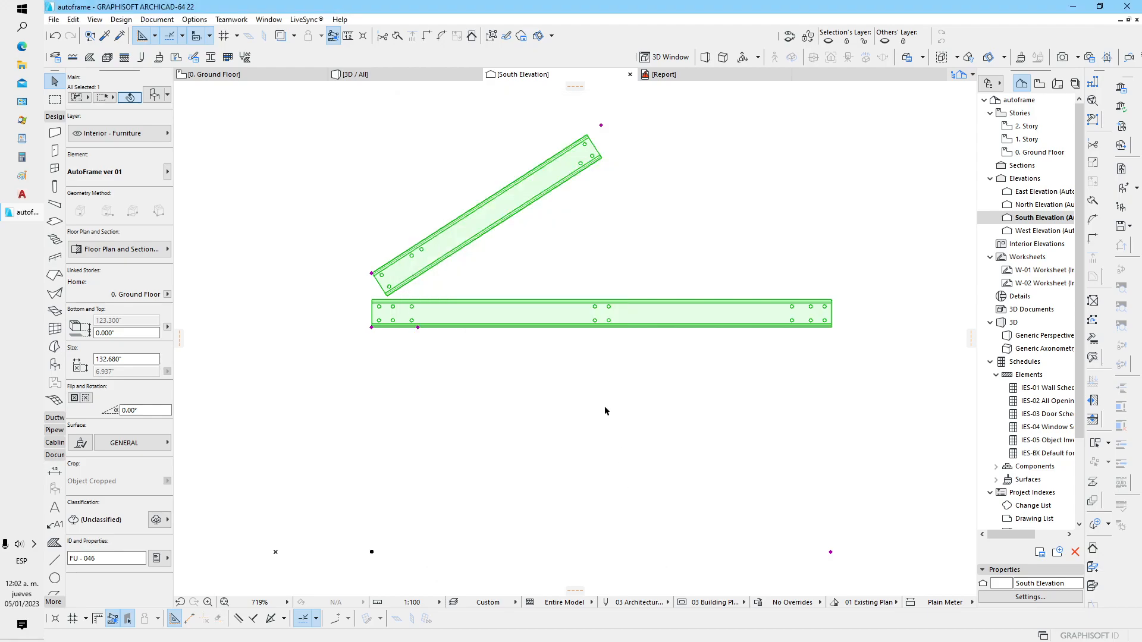
scroll(605, 407, "down", 3)
middle_click_drag(604, 406, 398, 372)
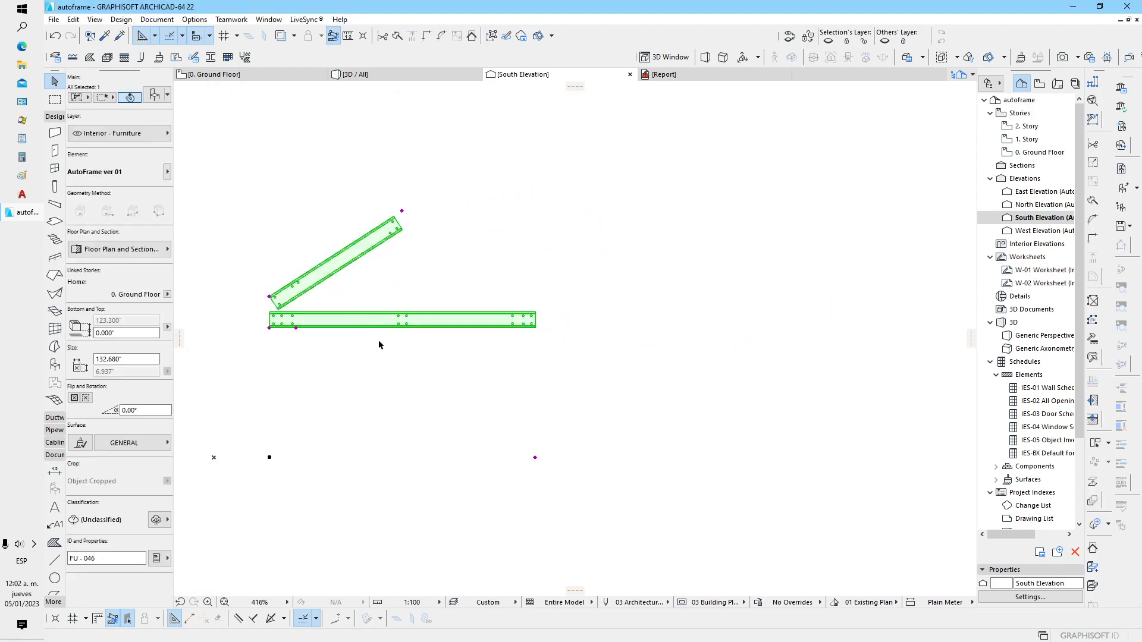
key("ctrl+d")
left_click(374, 350)
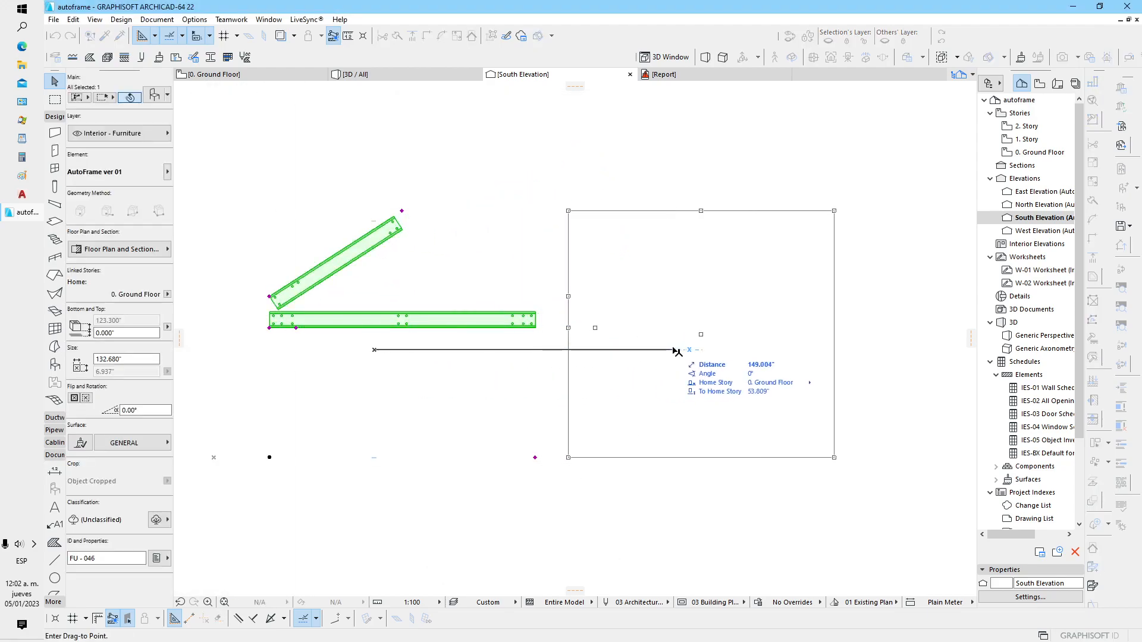
key("ctrl+alt")
left_click(663, 350)
middle_click_drag(776, 350, 496, 351)
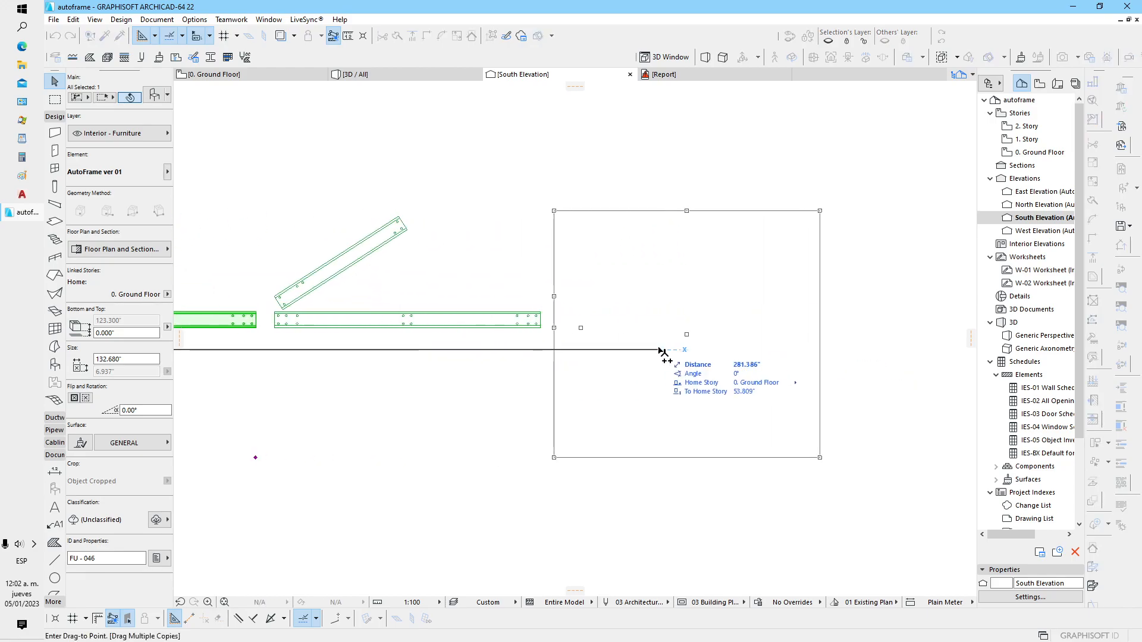
left_click(665, 351)
key("Escape")
Turn on the right rafter in the object settings of the original frame, the first in the row
middle_click_drag(415, 378, 677, 391)
left_click(663, 393)
left_click(419, 333)
middle_click_drag(419, 334, 512, 325)
left_click(154, 95)
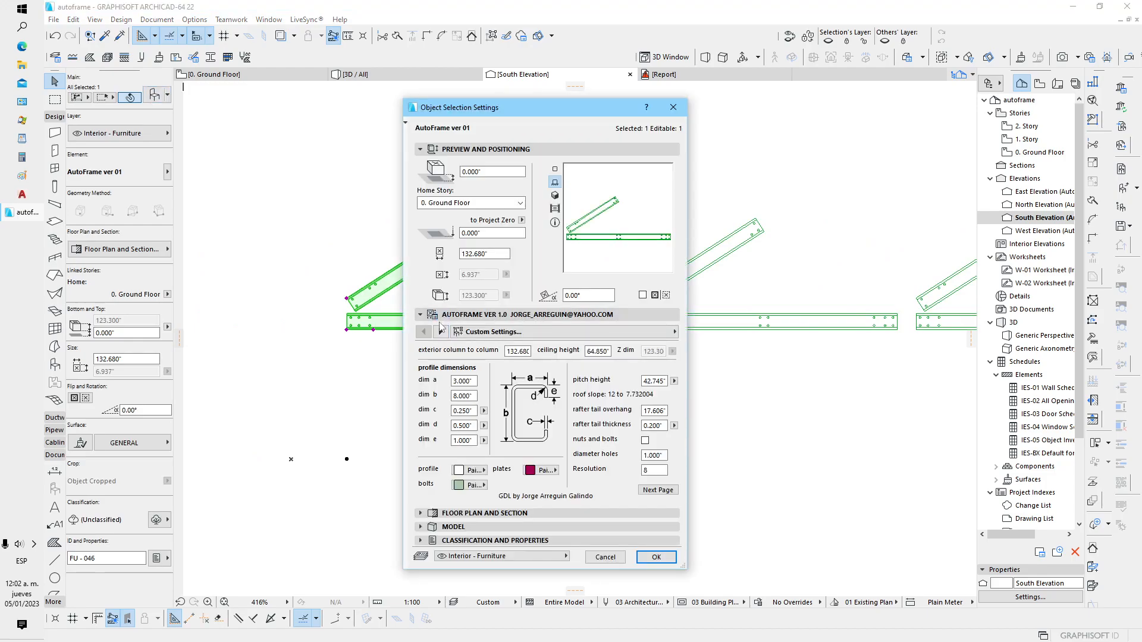
left_click(658, 490)
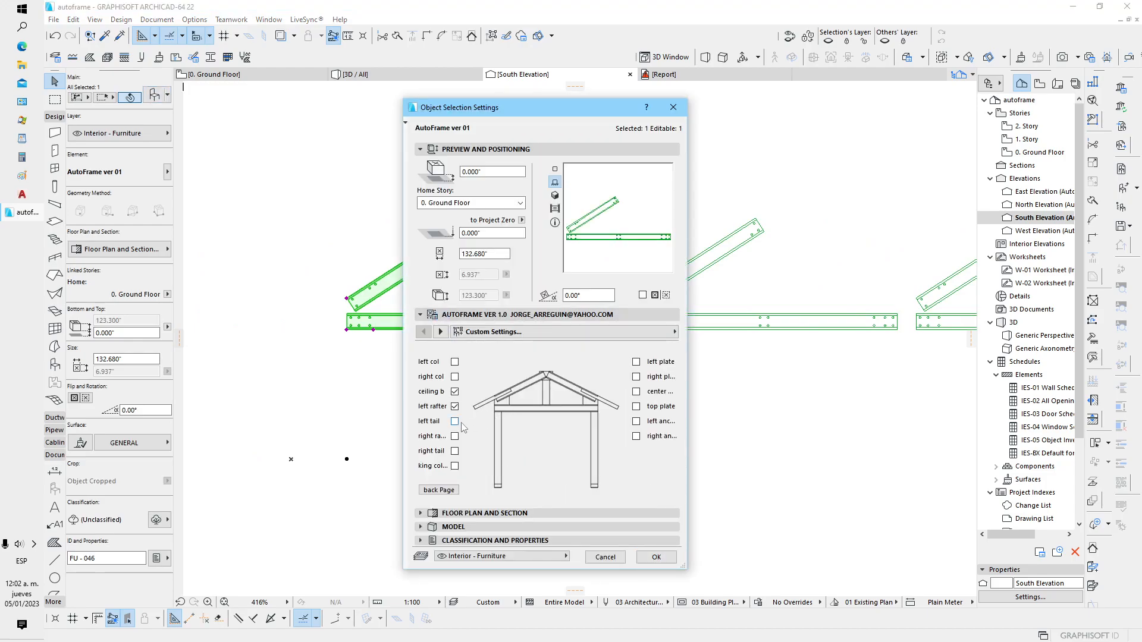
left_click(455, 436)
left_click(658, 554)
In the second frame's object settings, turn off the ceiling beam and the left rafter
middle_click_drag(746, 373, 587, 346)
left_click(447, 325)
left_click(154, 92)
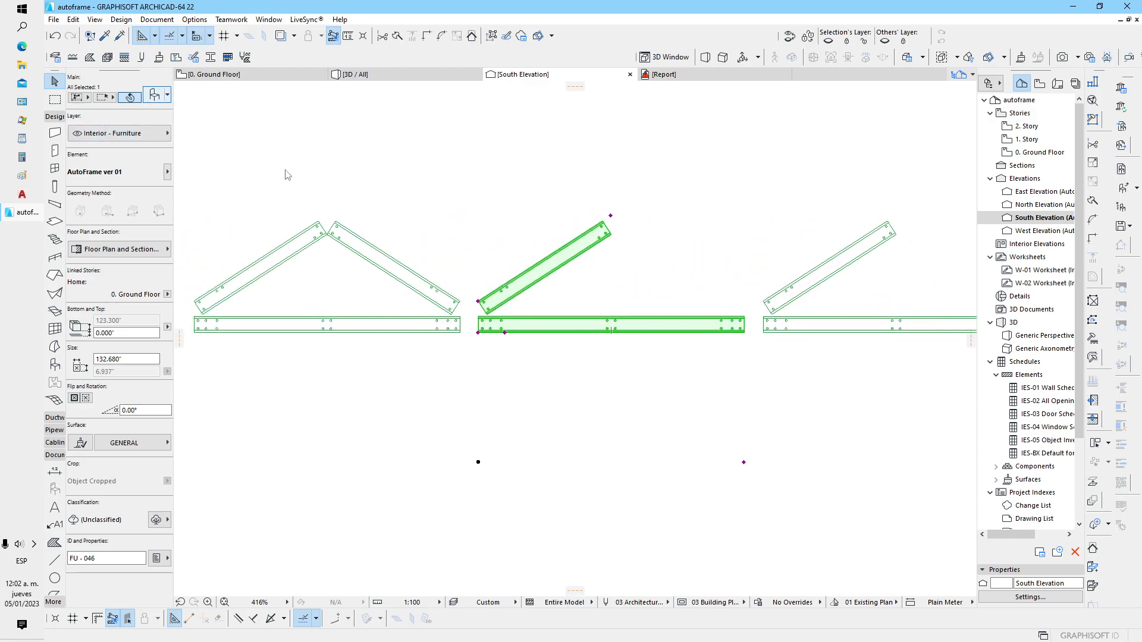
left_click(657, 490)
left_click(454, 392)
left_click(455, 406)
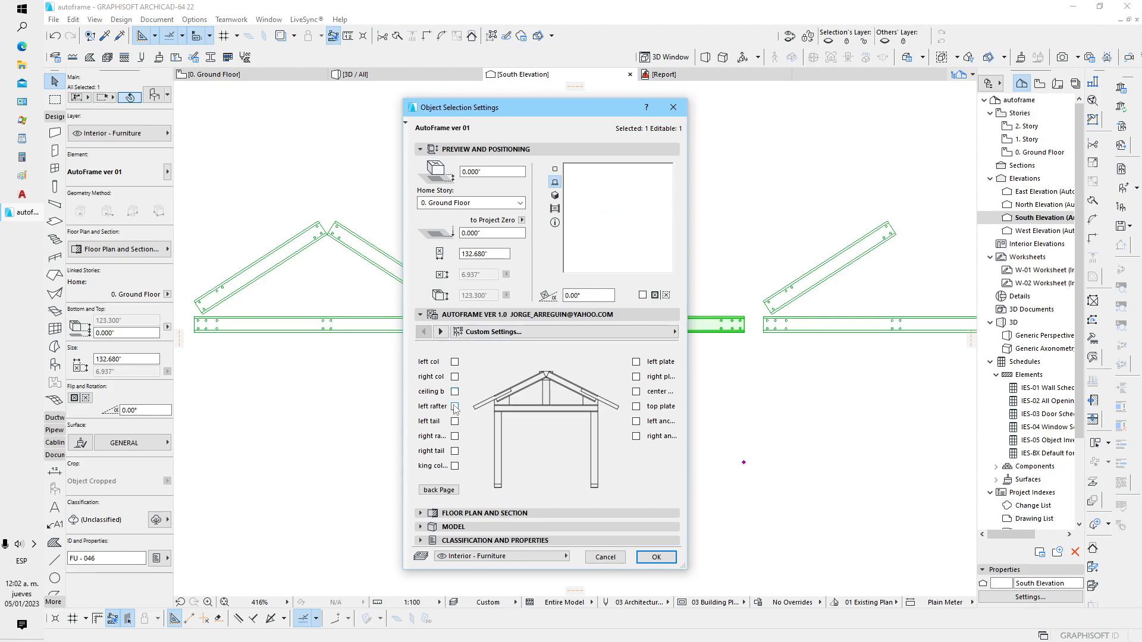
Turn on the left column, right column and king column for the second frame, apply the settings and deselect it
left_click(455, 362)
left_click(455, 377)
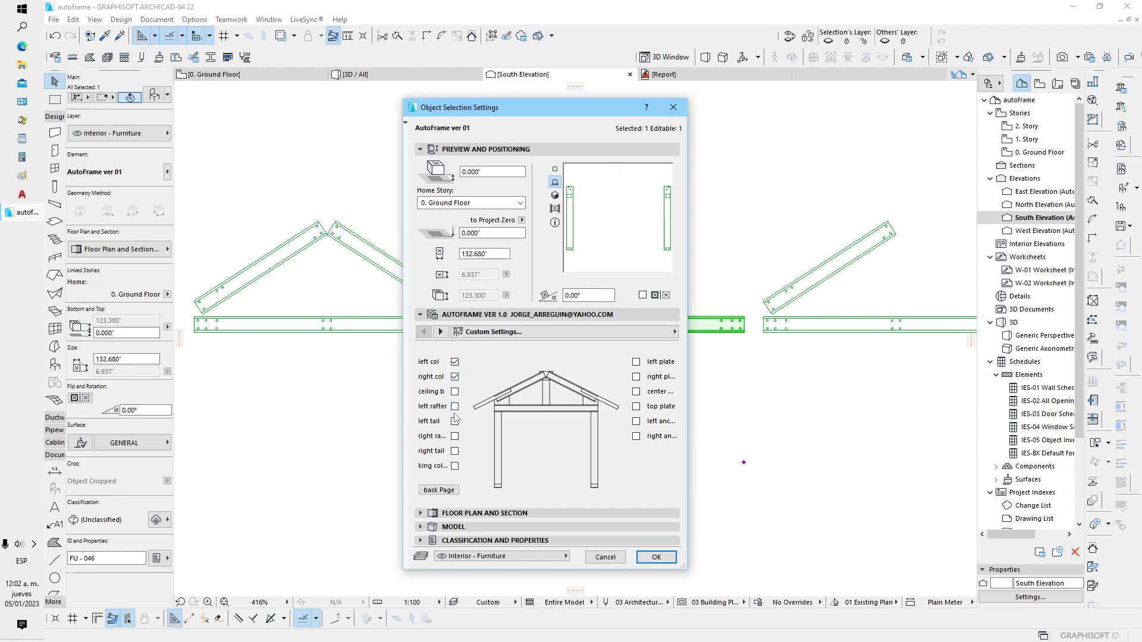
left_click(455, 467)
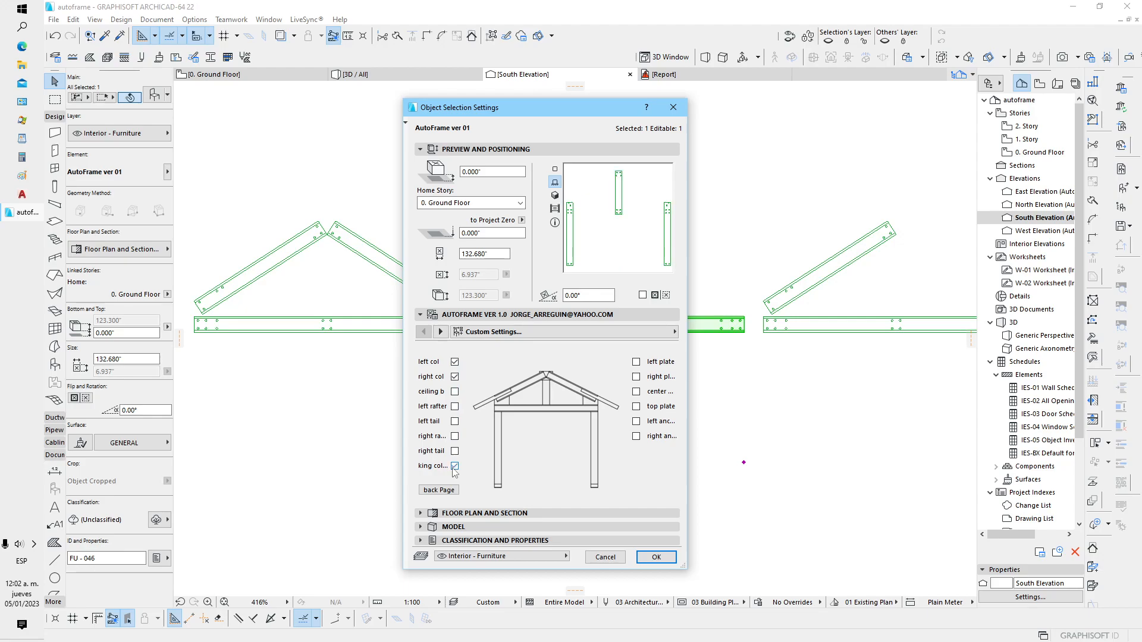
left_click(656, 557)
left_click(642, 481)
In the third frame's object settings, turn off the ceiling beam and the left rafter
scroll(493, 422, "down", 1)
middle_click_drag(753, 372, 589, 393)
left_click(592, 366)
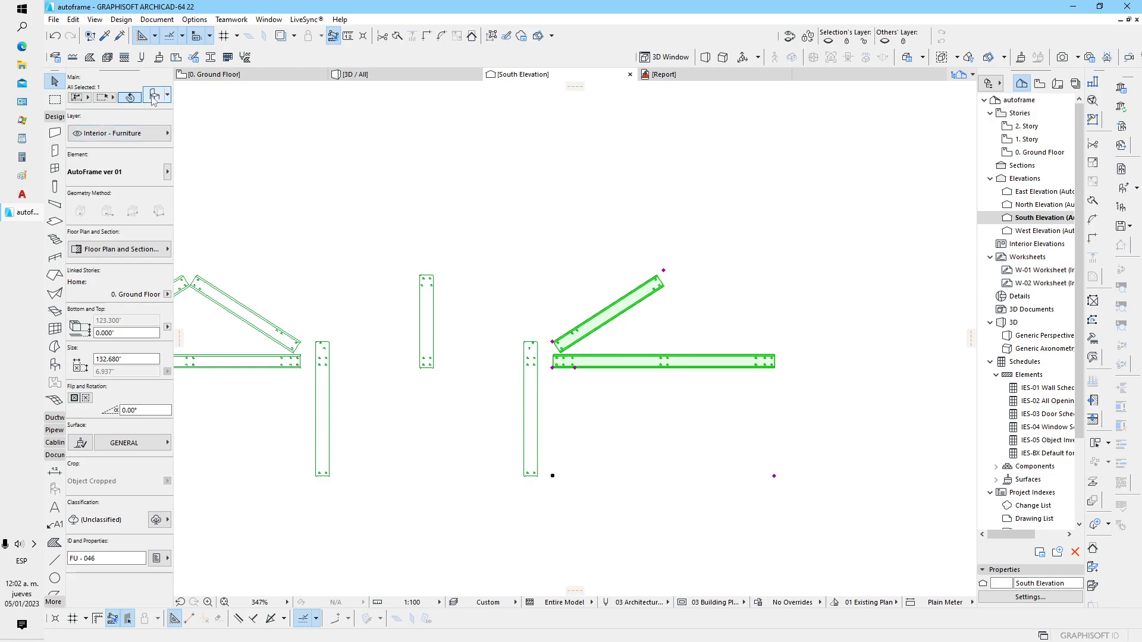
key("ctrl+t")
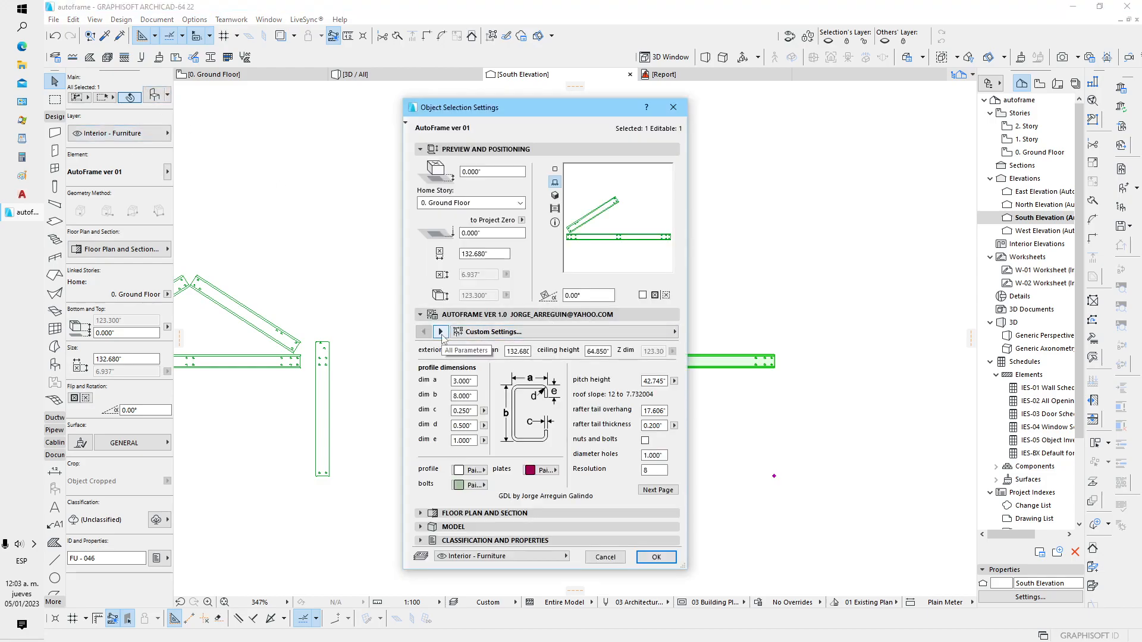
left_click(657, 490)
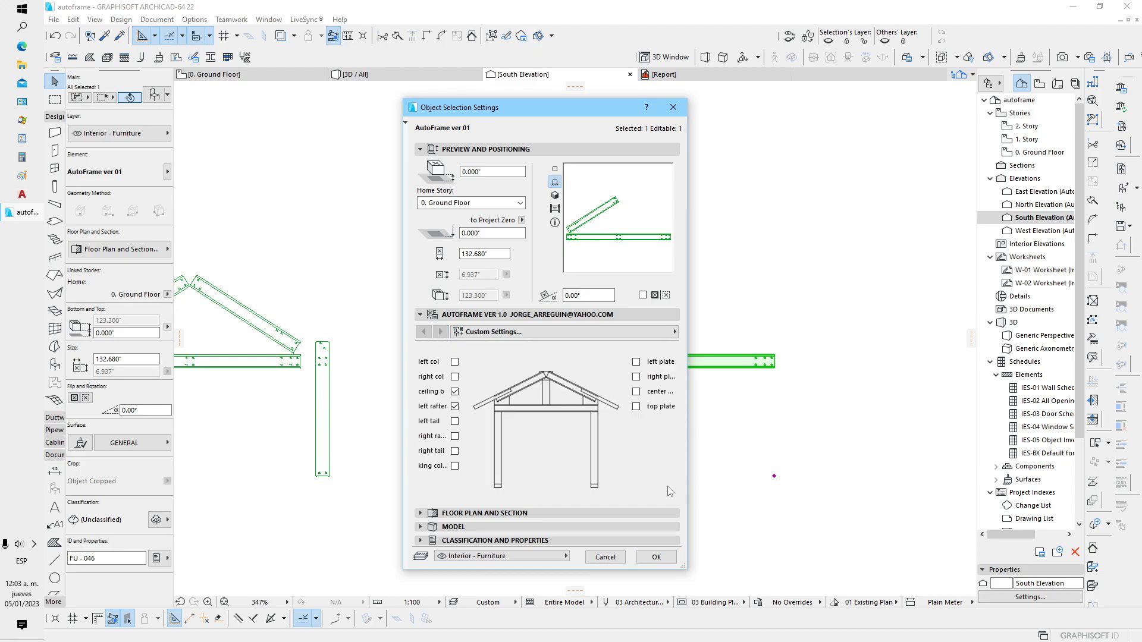
left_click(455, 406)
left_click(455, 406)
Turn on the left, right, center and top plates and both anchors for the third frame, apply the settings and deselect it
left_click(636, 436)
left_click(636, 421)
left_click(636, 406)
left_click(636, 391)
left_click(636, 376)
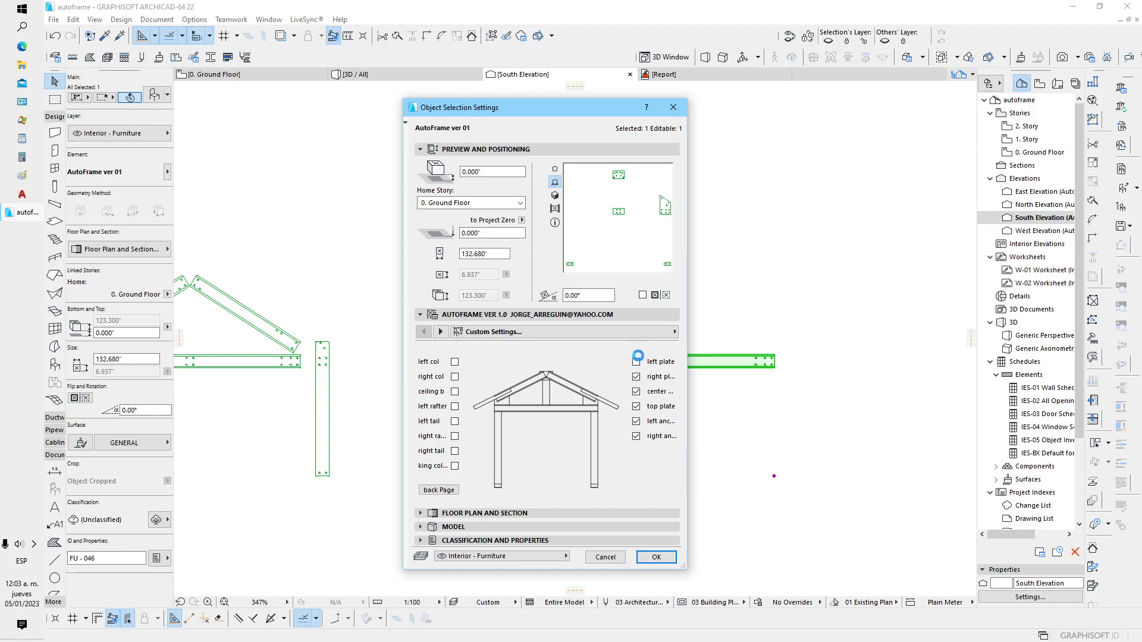
left_click(636, 362)
left_click(656, 557)
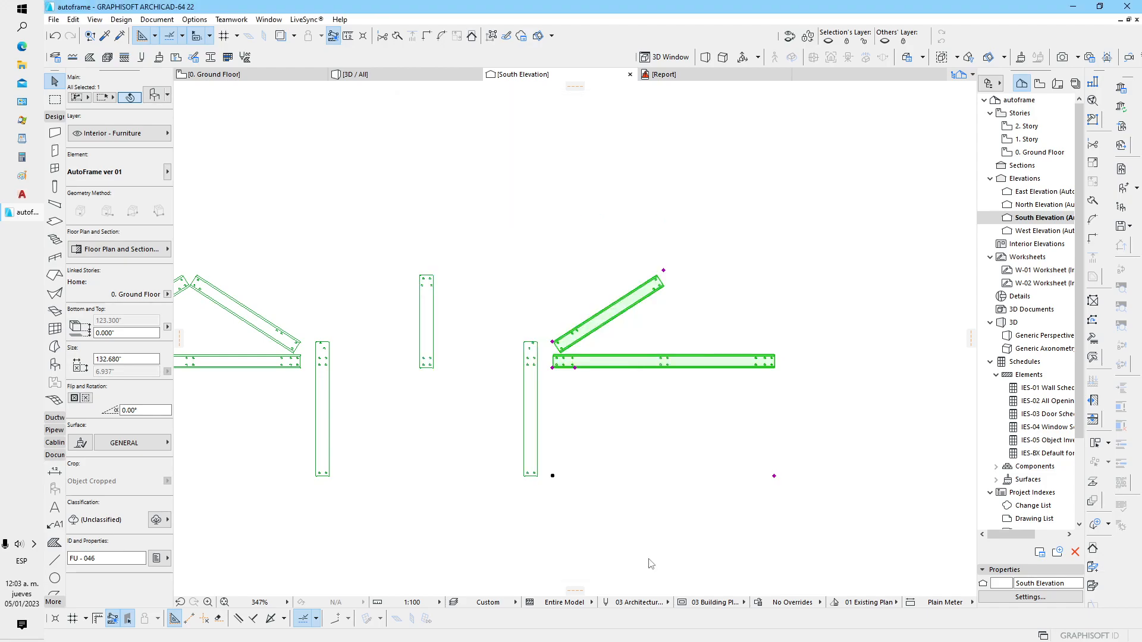
left_click(660, 476)
Examine the row of three partial frames in the south elevation and in the 3D perspective
middle_click_drag(500, 440, 598, 430)
scroll(600, 433, "down", 1)
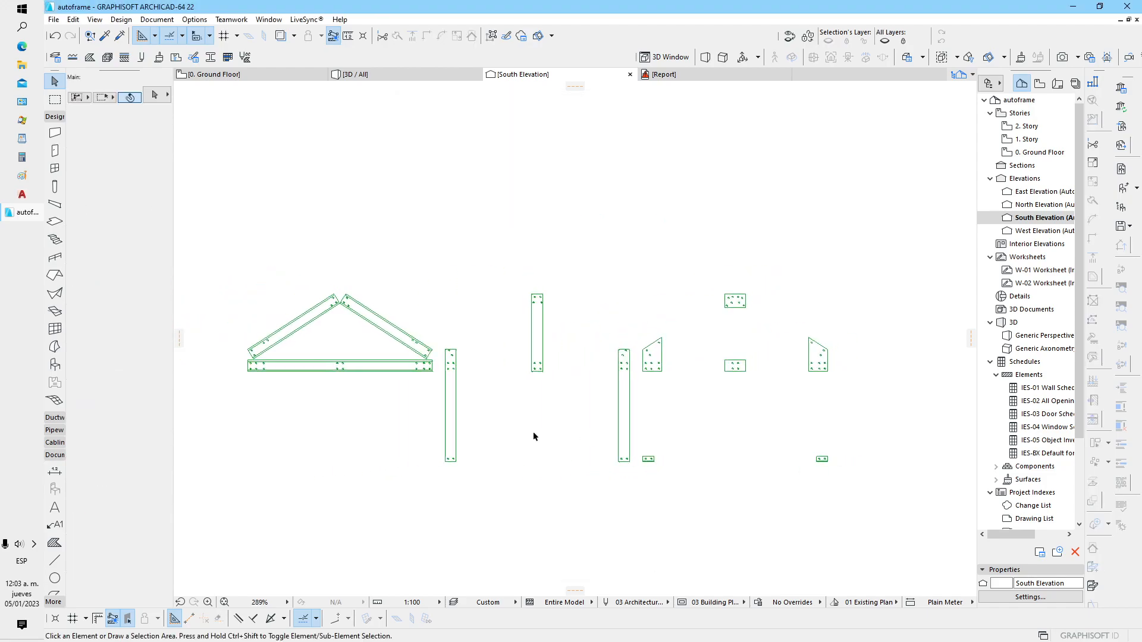
middle_click_drag(558, 381, 628, 364)
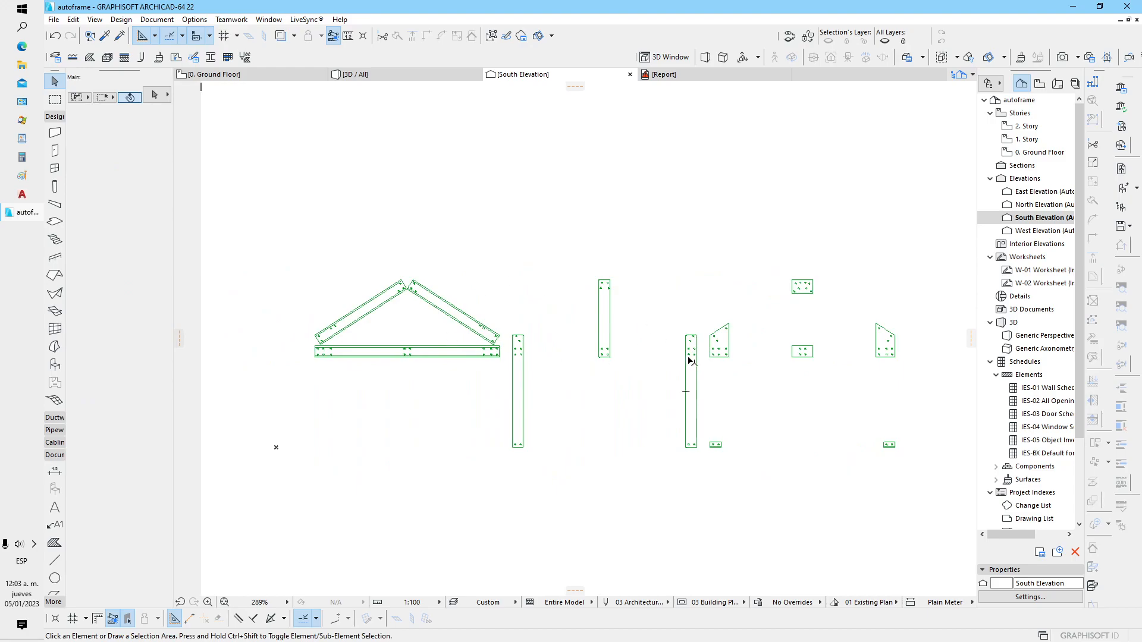
scroll(714, 356, "up", 8)
scroll(523, 375, "down", 7)
middle_click_drag(464, 395, 566, 391)
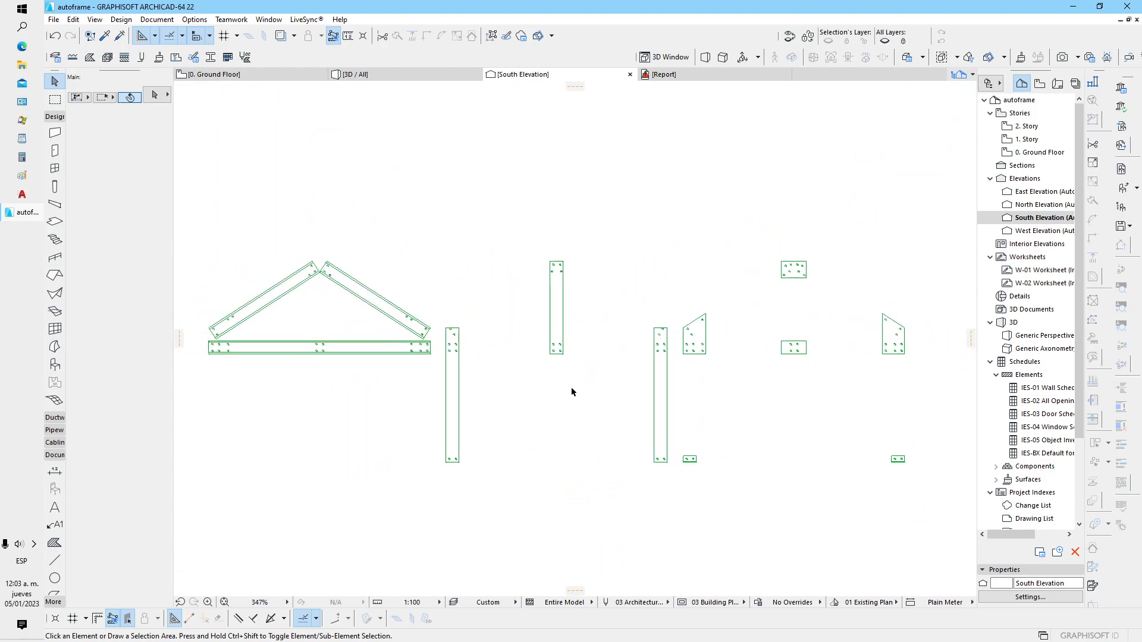
key("F3")
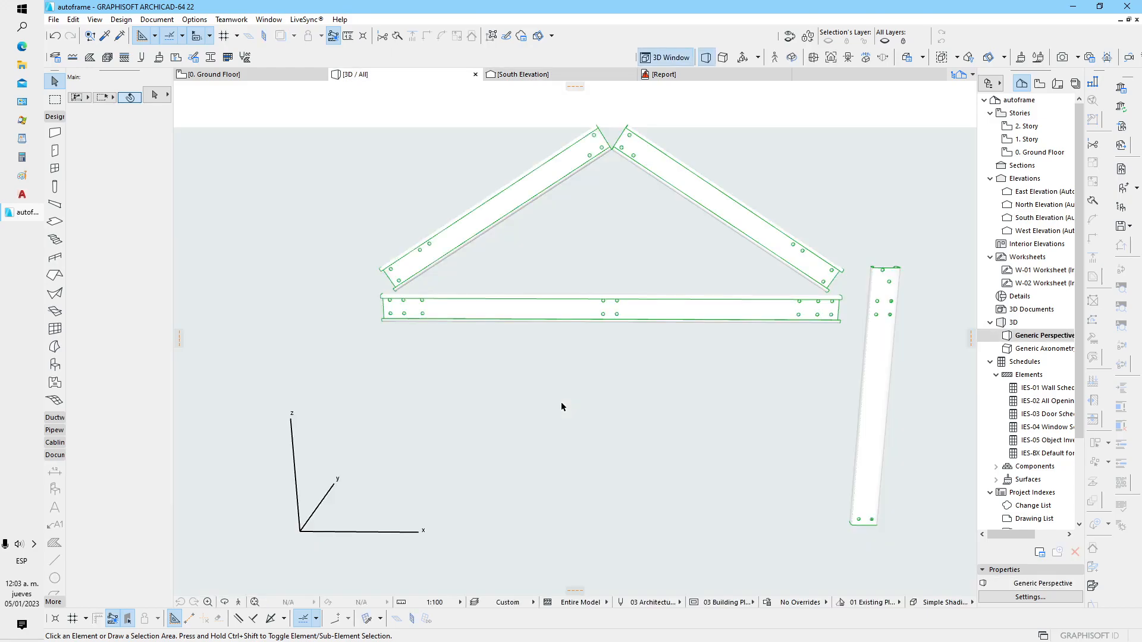
scroll(523, 403, "down", 8)
middle_click_drag(503, 438, 648, 471, "shift")
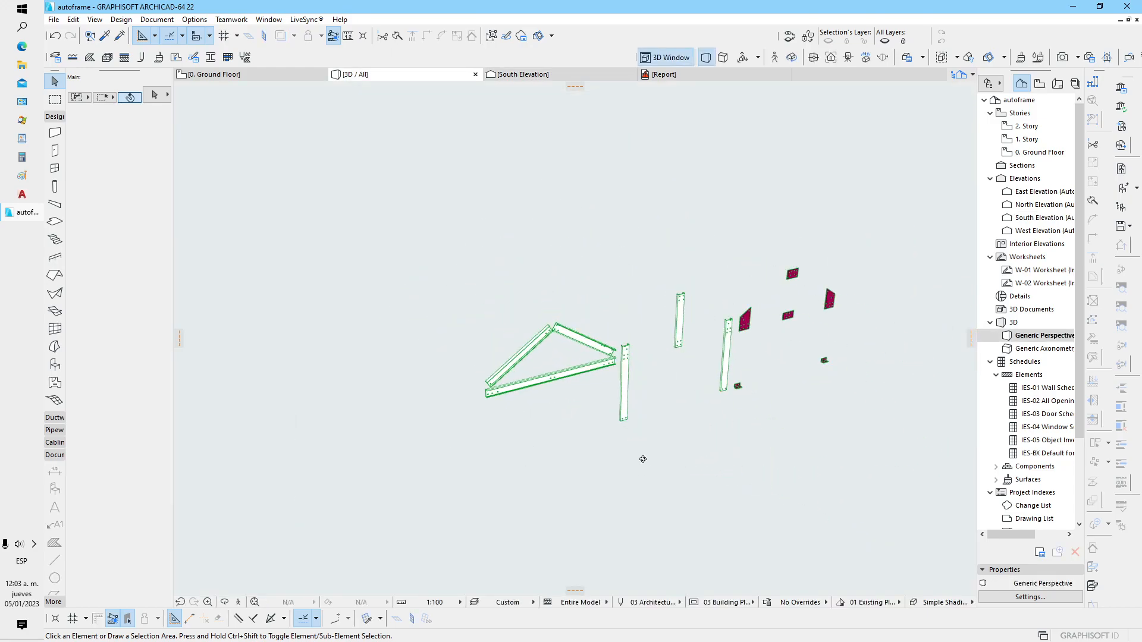
Place a copy of the beam-and-rafters frame beside the original in 3D, moved along the X axis away from the other frames
left_click(556, 379)
key("ctrl+d")
left_click(575, 421)
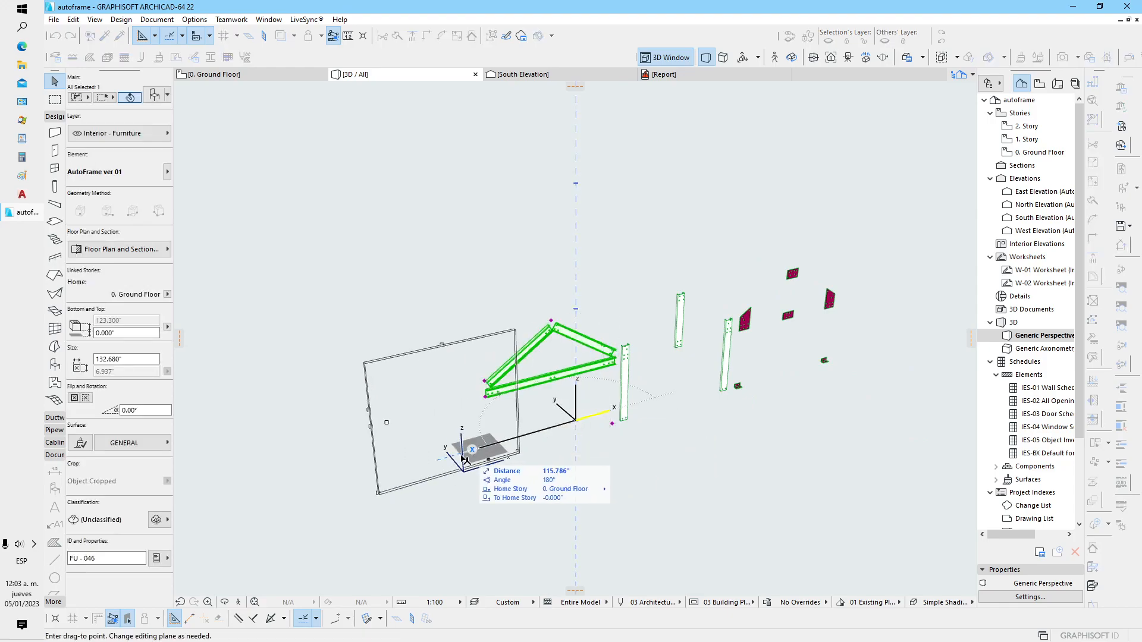
left_click(414, 468)
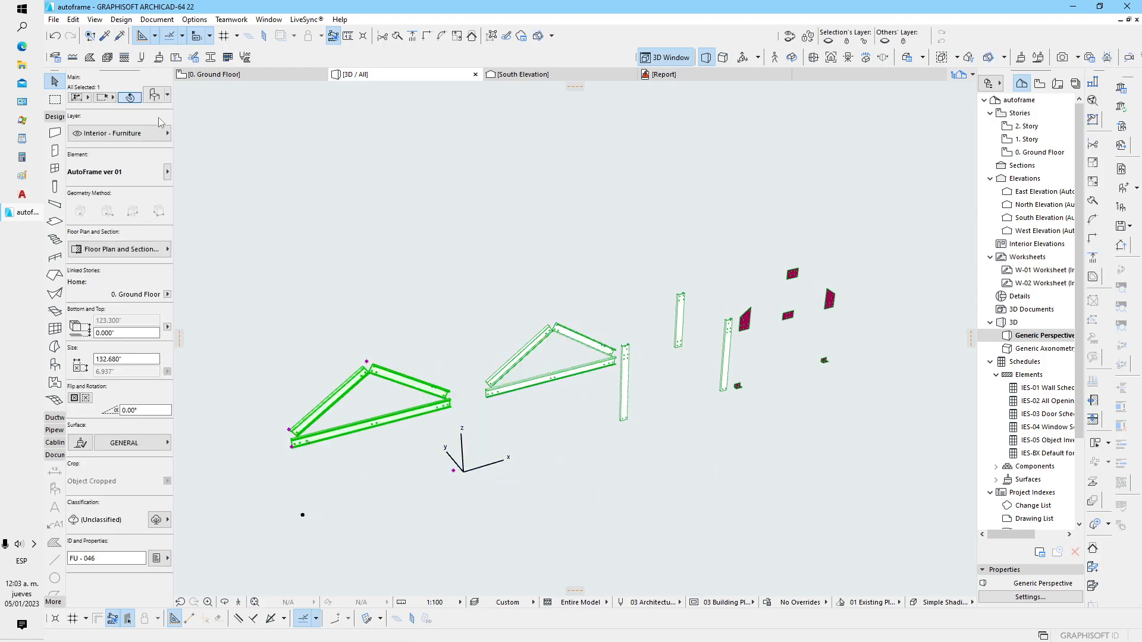
Turn on the left, right, center and top plates and both anchors in the new copy's object settings
key("ctrl+t")
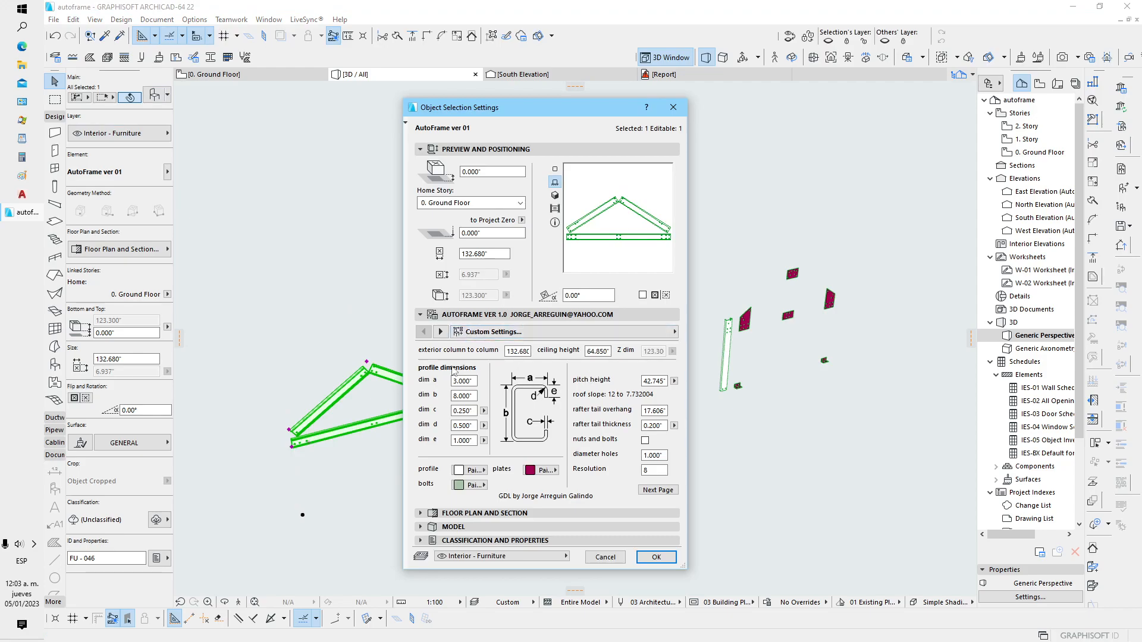
left_click(658, 489)
left_click(636, 422)
left_click(635, 406)
left_click(635, 391)
left_click(636, 377)
left_click(636, 362)
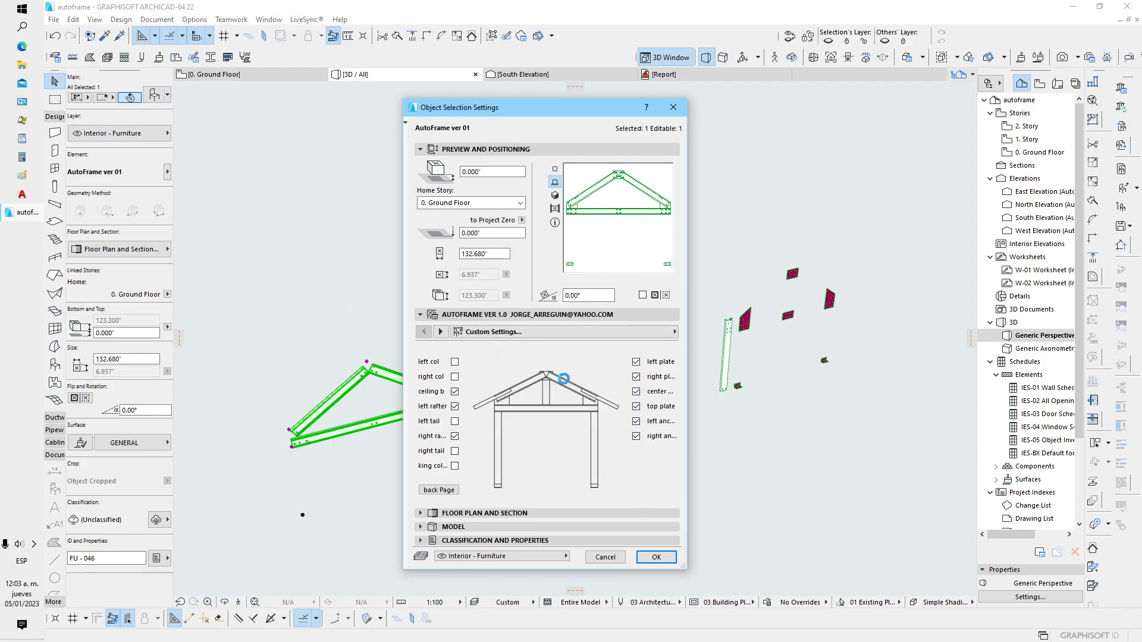
Turn on both columns, both rafter tails and the king column for the new copy, apply the settings and deselect it
left_click(454, 377)
left_click(454, 362)
left_click(454, 421)
left_click(455, 451)
left_click(454, 466)
left_click(666, 555)
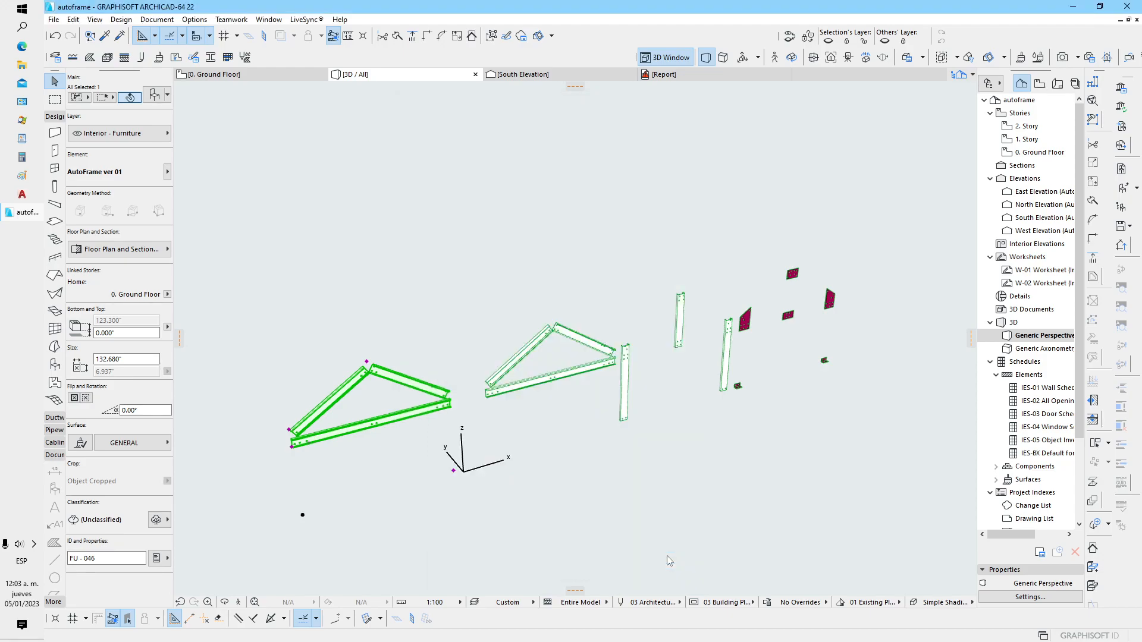
left_click(682, 487)
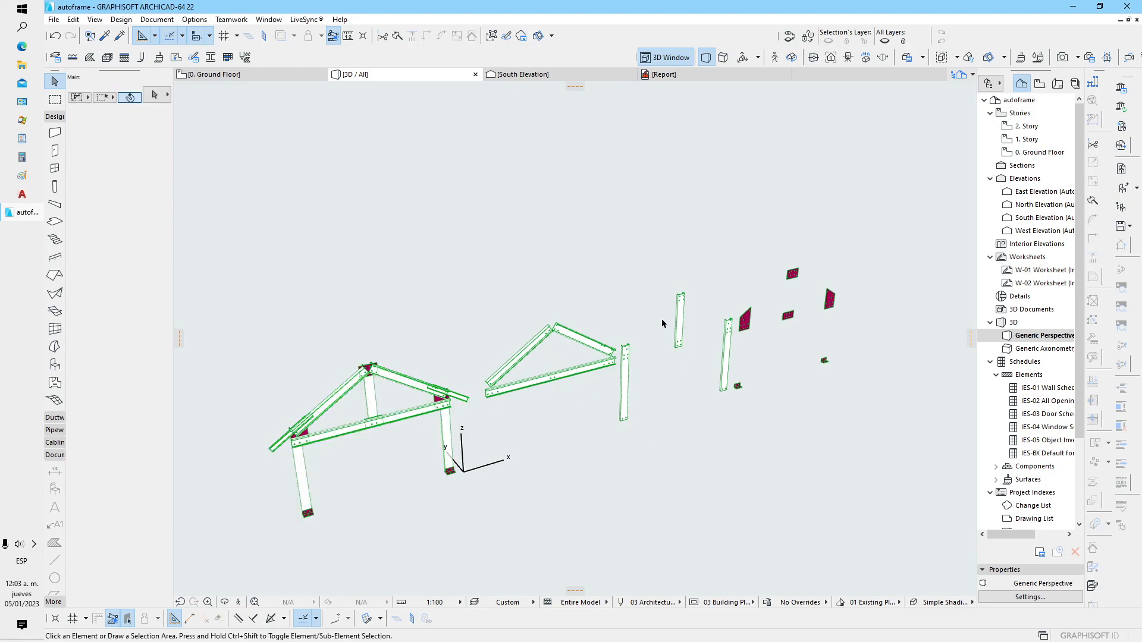
Examine the complete frame's joint between left column, ceiling beam, rafter and tail up close in 3D
middle_click_drag(523, 415, 716, 374)
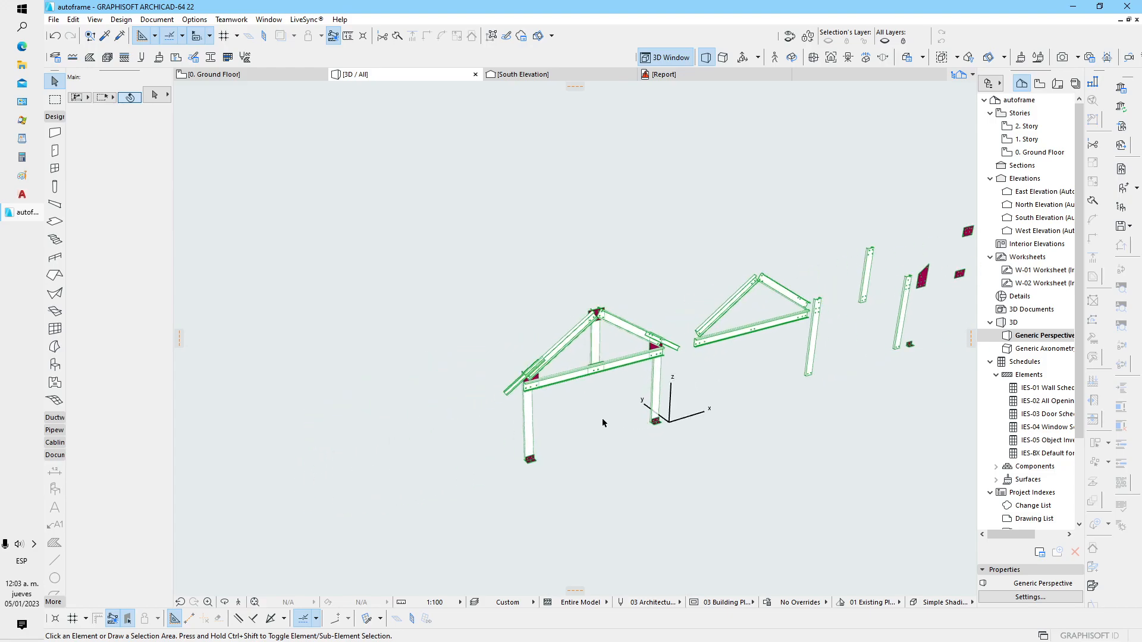
scroll(585, 389, "up", 4)
mouse_move(582, 377)
middle_mouse_down("shift")
mouse_move(561, 394)
mouse_move(503, 401)
mouse_move(601, 380)
middle_mouse_up("shift")
scroll(496, 381, "up", 5)
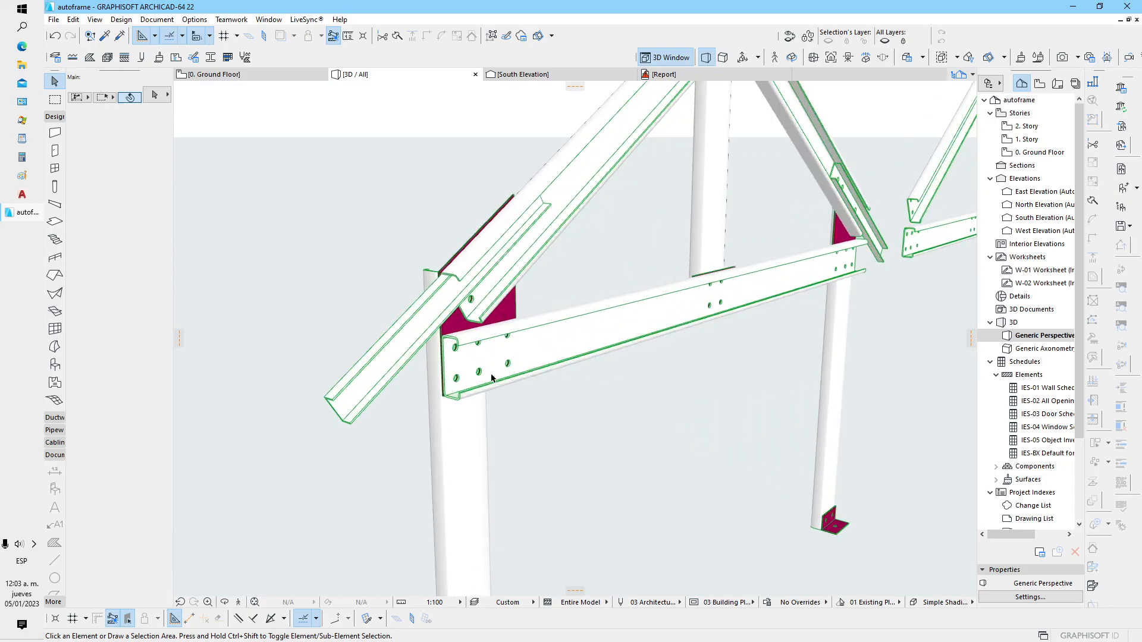
left_click(493, 378)
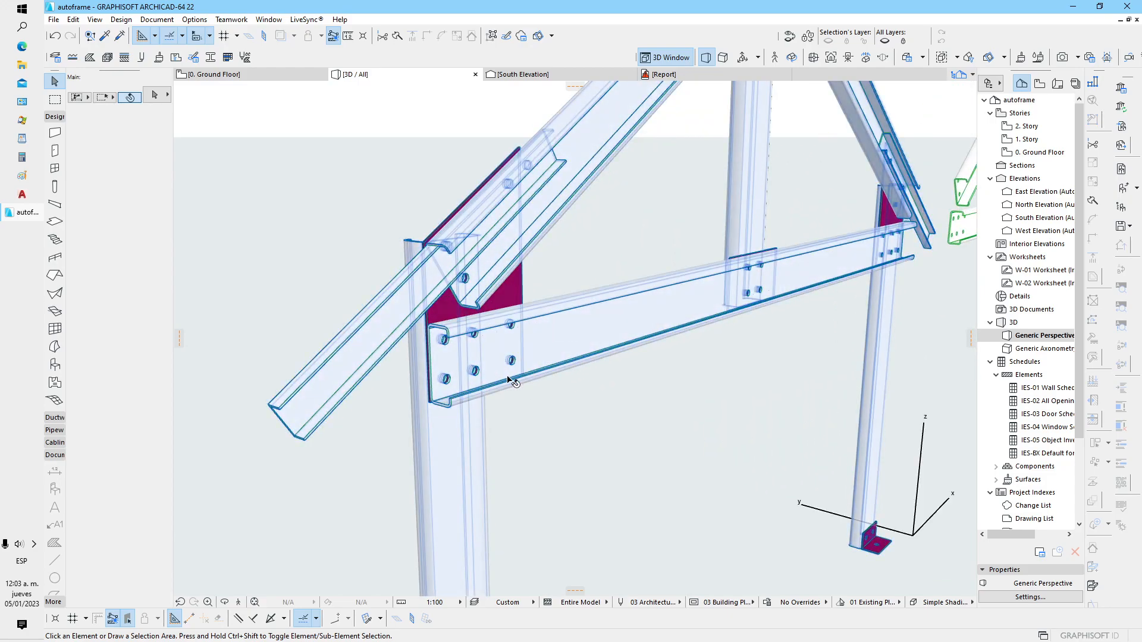
left_click(438, 345)
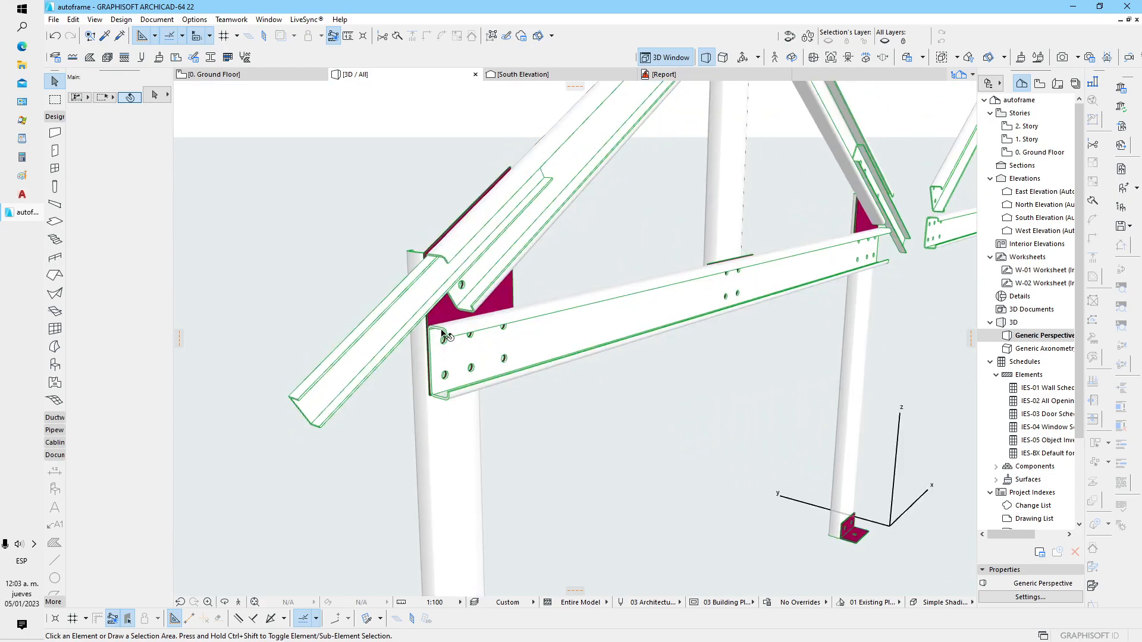
scroll(440, 348, "up", 3)
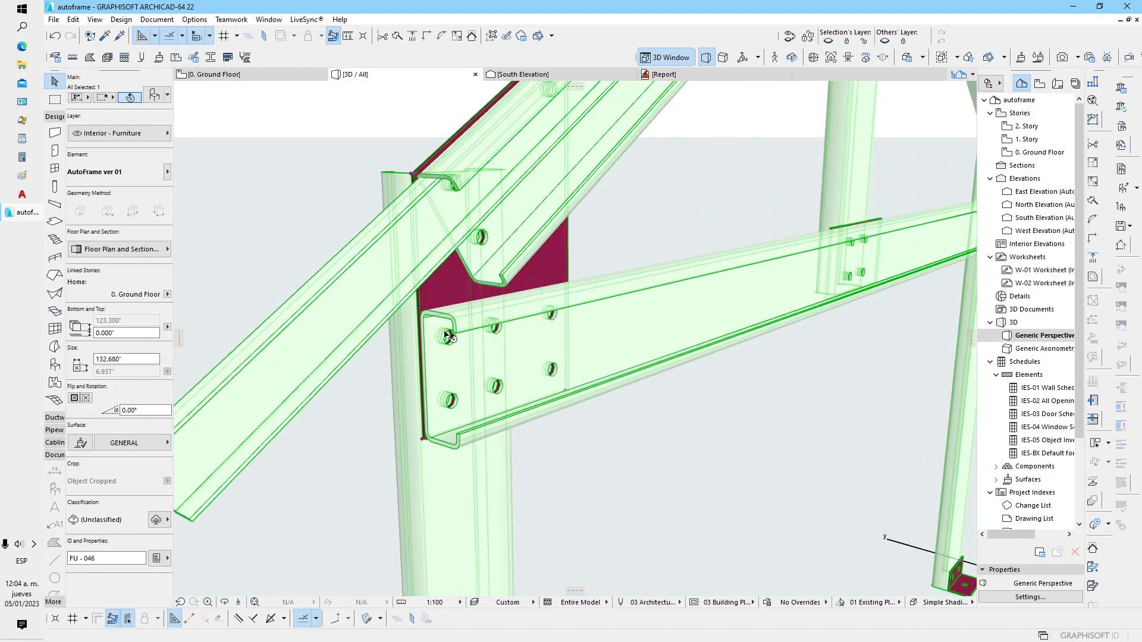
scroll(455, 342, "down", 4)
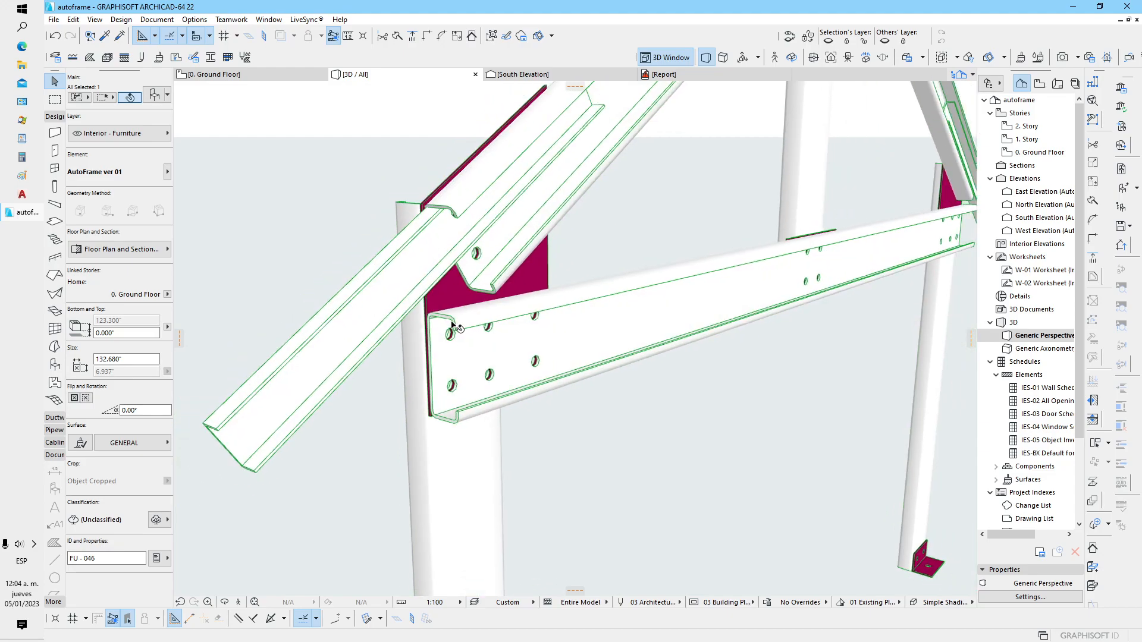
left_click(583, 392)
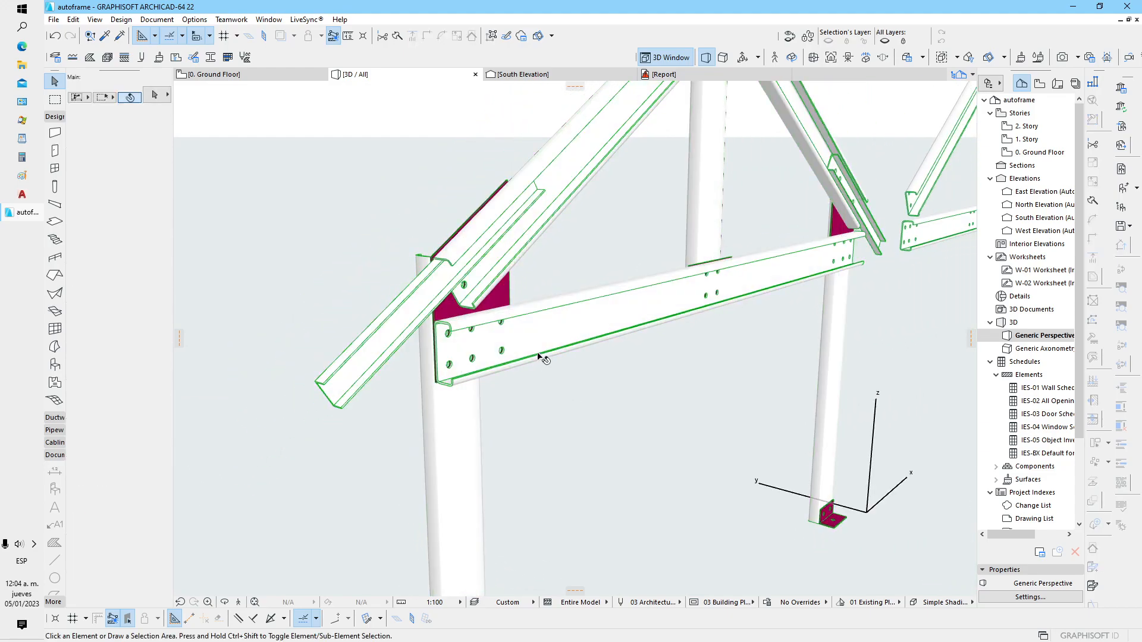
scroll(554, 364, "down", 3)
middle_click_drag(740, 368, 725, 405)
scroll(543, 379, "down", 1)
scroll(446, 350, "up", 4)
scroll(488, 340, "up", 2)
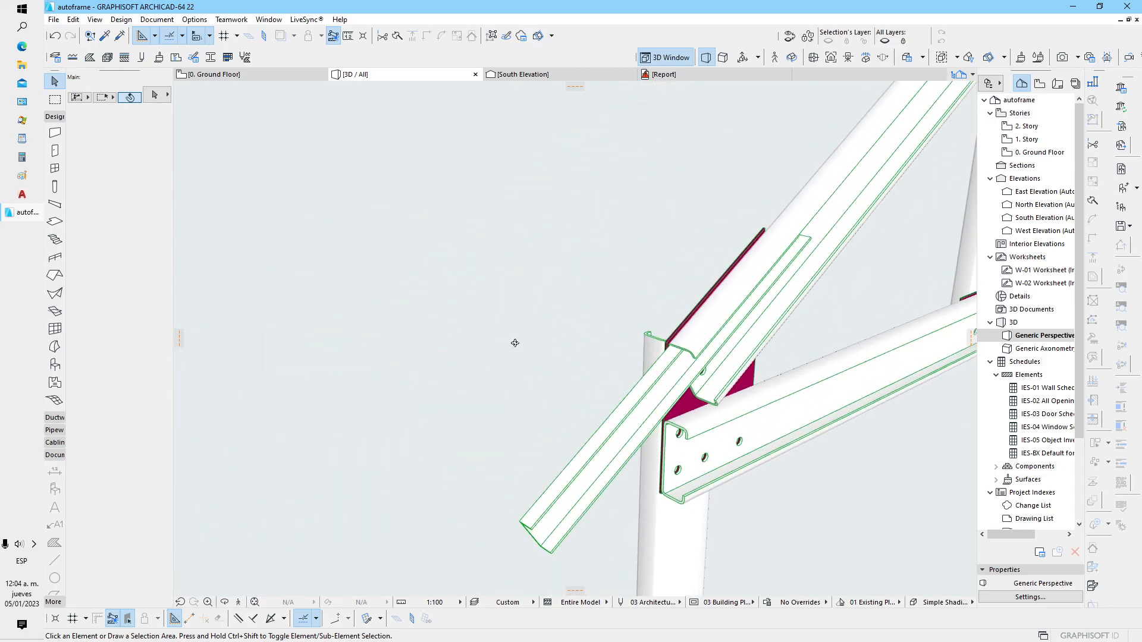
scroll(484, 300, "up", 2)
Turn off the left and right rafter tails in the complete frame's object settings and apply the change
left_click(482, 372)
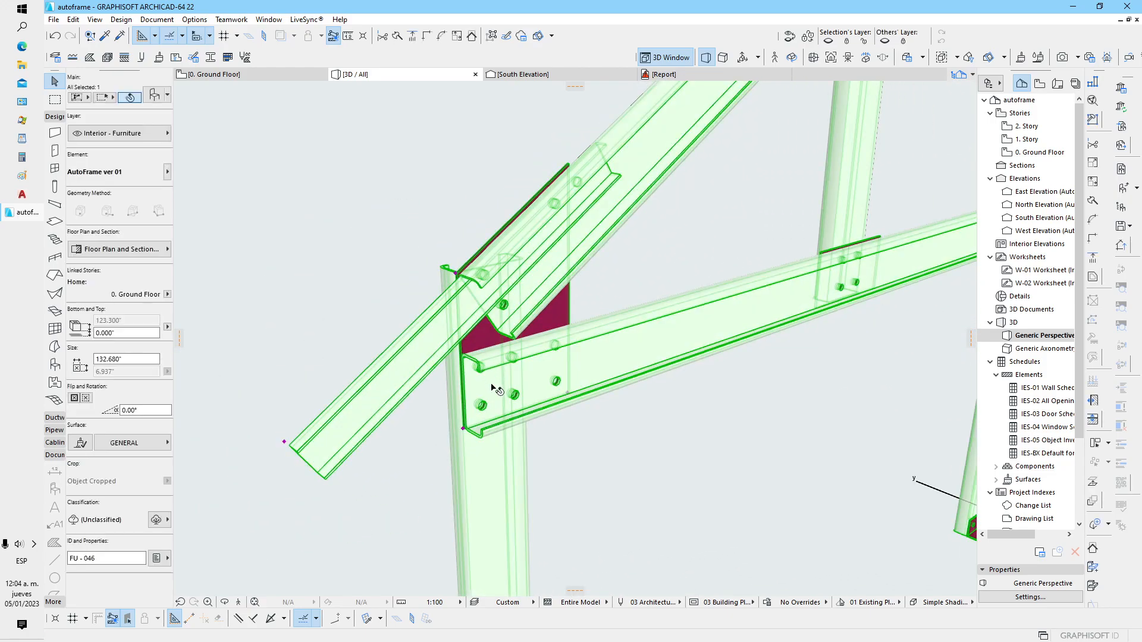
left_click(154, 97)
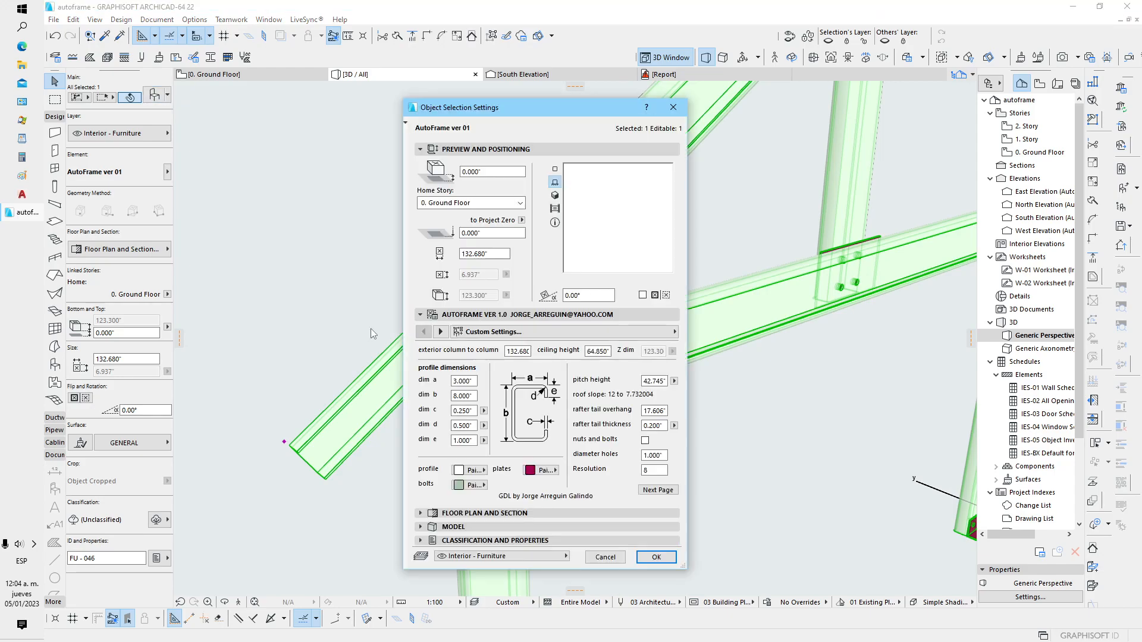
left_click(638, 489)
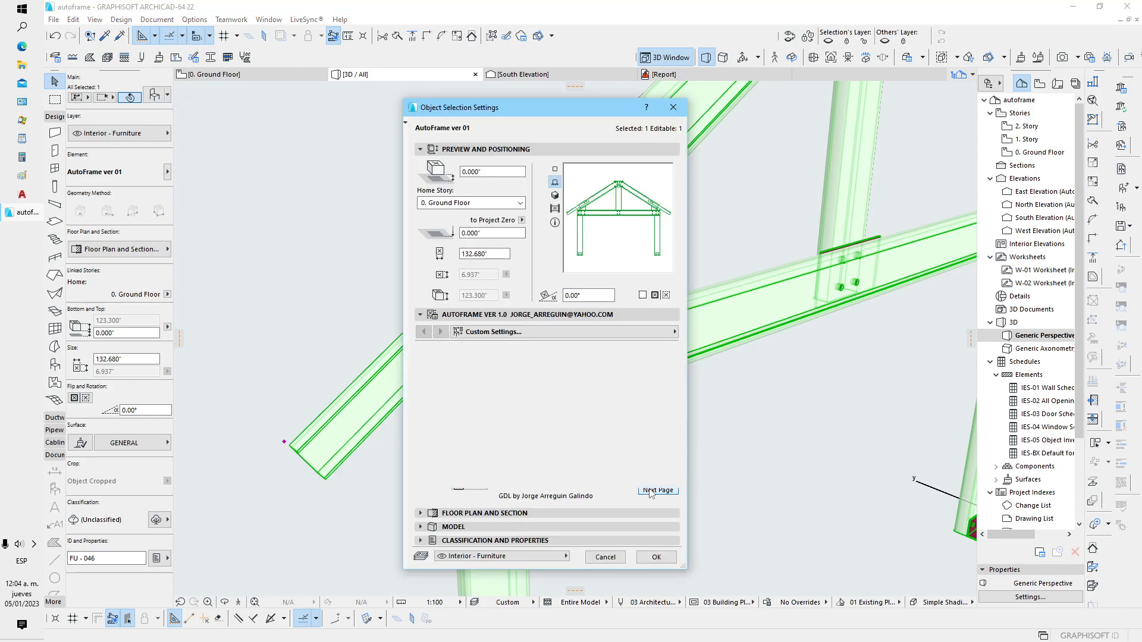
left_click(455, 422)
left_click(455, 452)
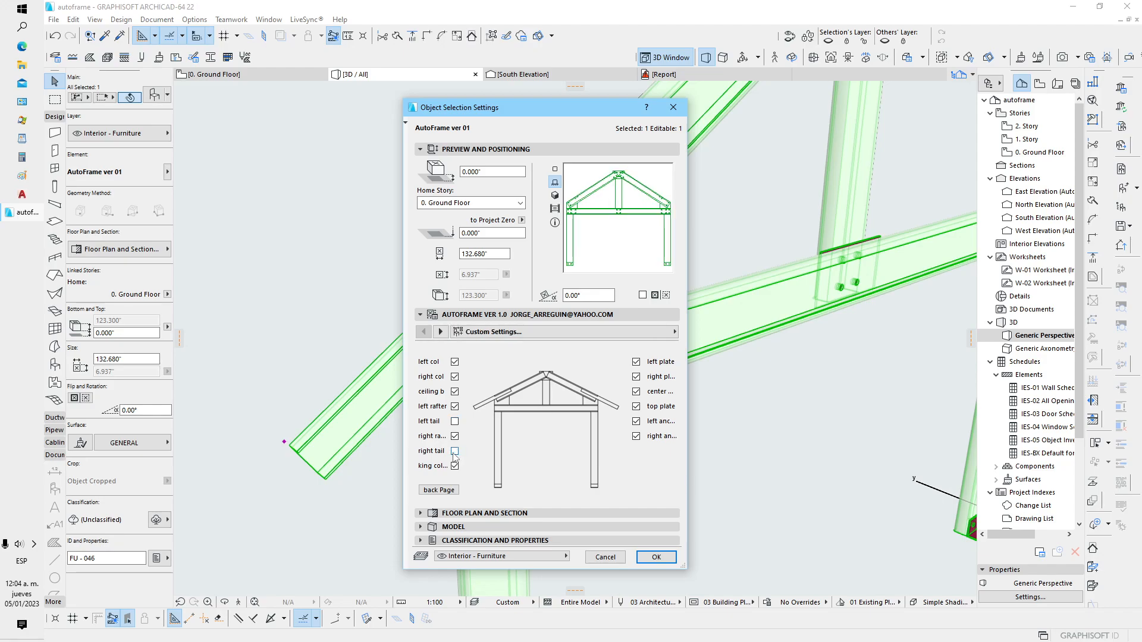
left_click(656, 557)
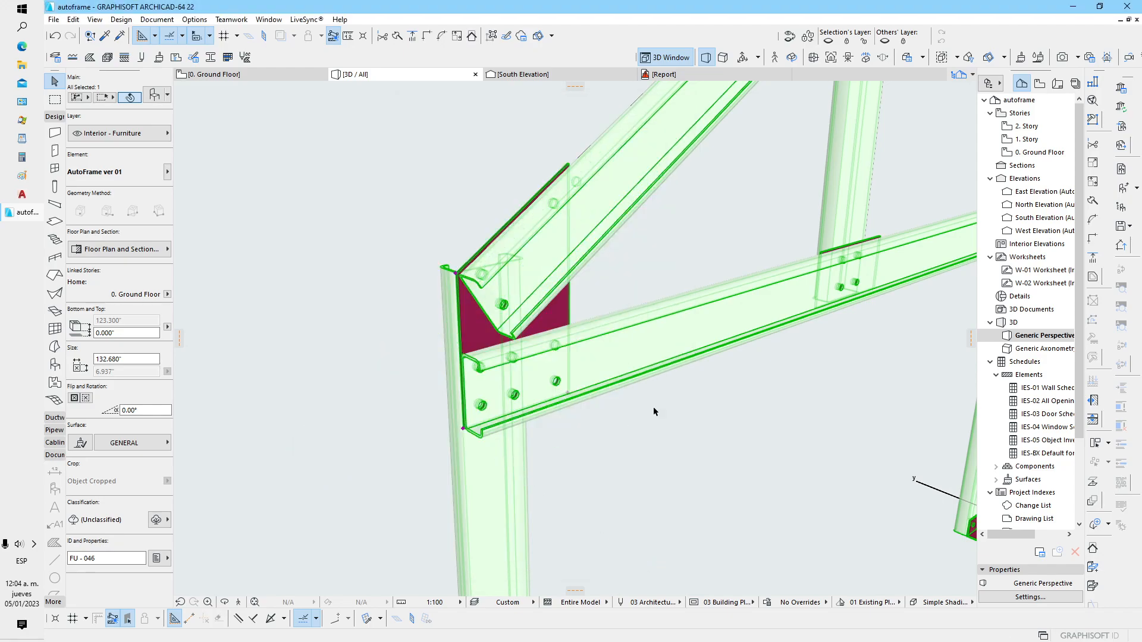
Enter 4 for dim c in the complete frame's profile dimensions and apply the change
scroll(541, 419, "down", 3)
mouse_move(532, 438)
middle_mouse_down("shift")
mouse_move(570, 413)
mouse_move(583, 370)
mouse_move(517, 424)
middle_mouse_up("shift")
middle_click_drag(591, 361, 537, 381)
left_click(152, 100)
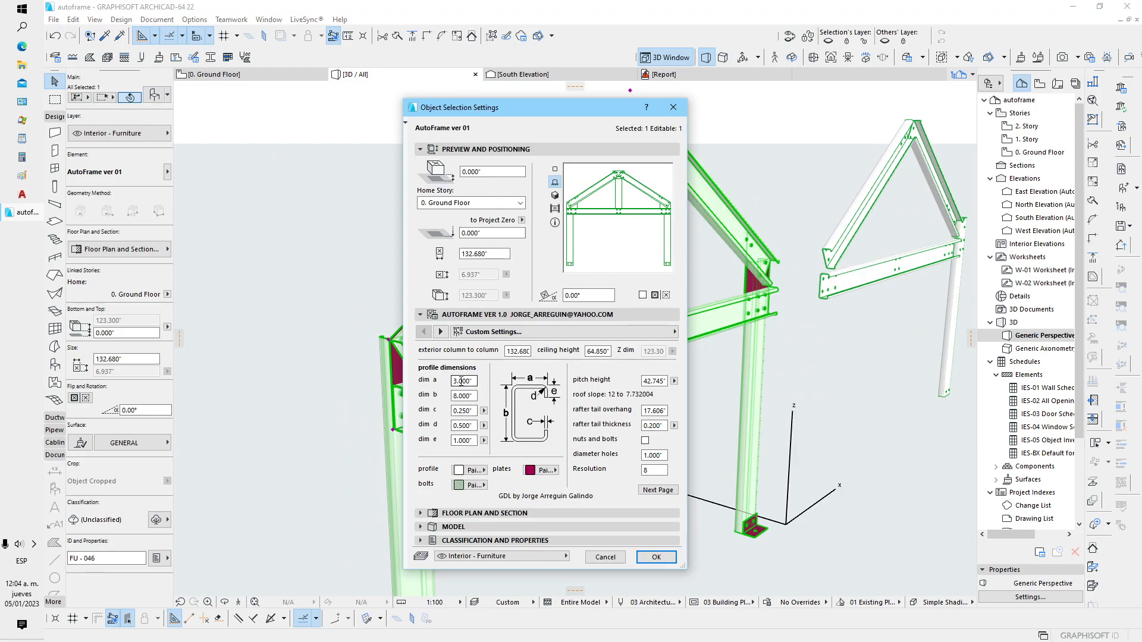
left_click_drag(473, 411, 433, 412)
type("4")
key("Return")
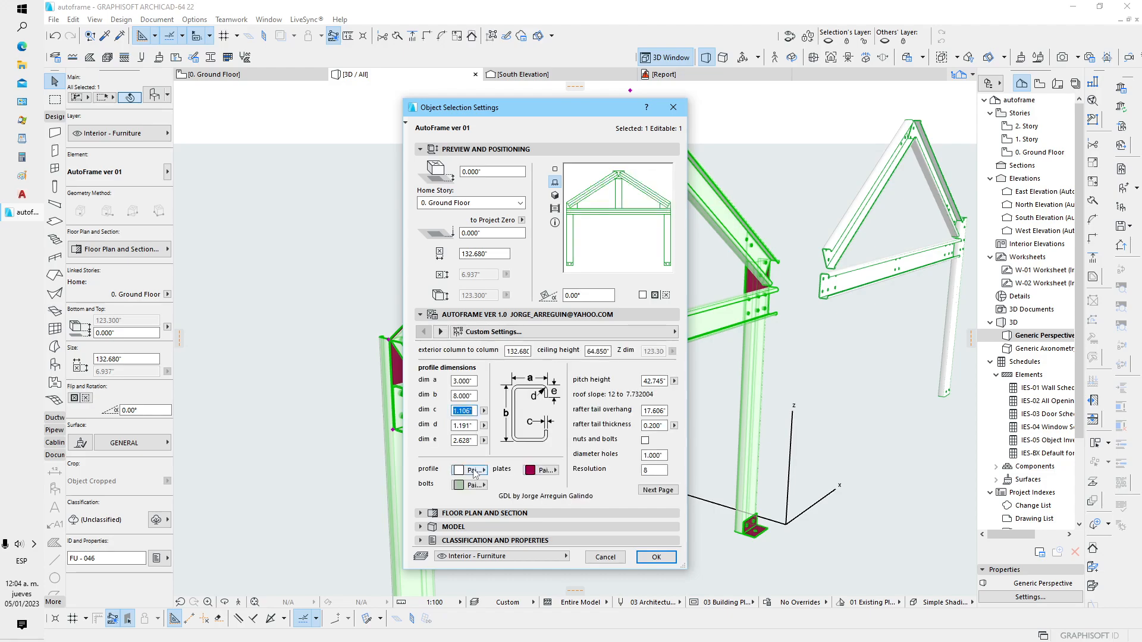
left_click(656, 557)
Set the complete frame's rafter tail thickness to 0.356 in the full parameter list and apply it
scroll(370, 412, "up", 5)
left_click(370, 413)
scroll(396, 358, "up", 1)
middle_click_drag(402, 380, 454, 446, "shift")
middle_click_drag(463, 416, 394, 335, "shift")
left_click(411, 336)
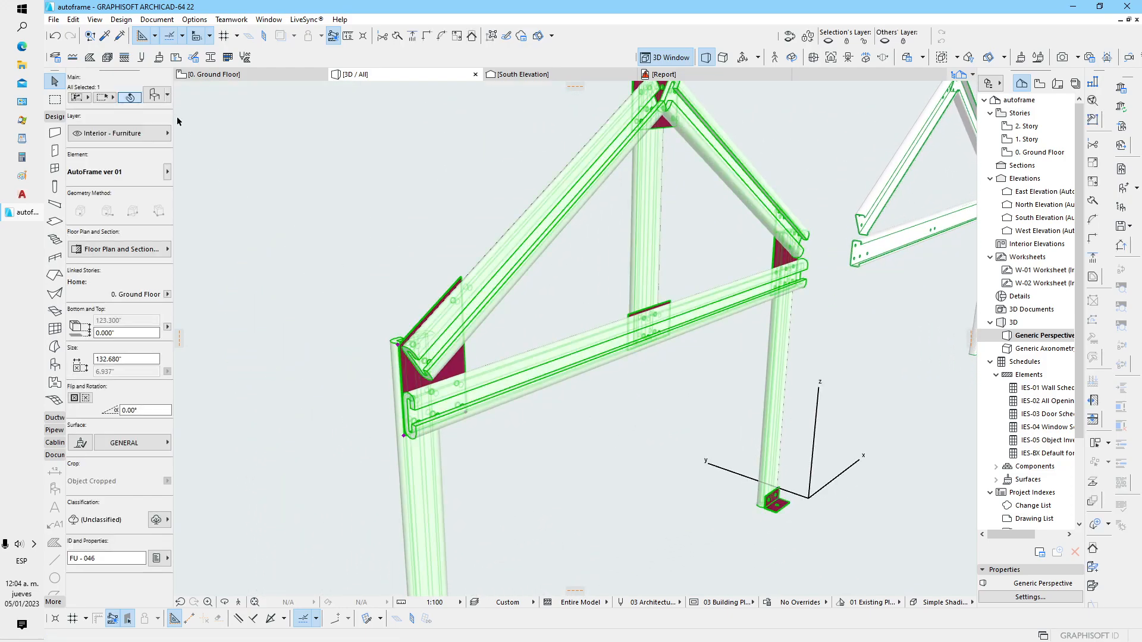
double_click(398, 354)
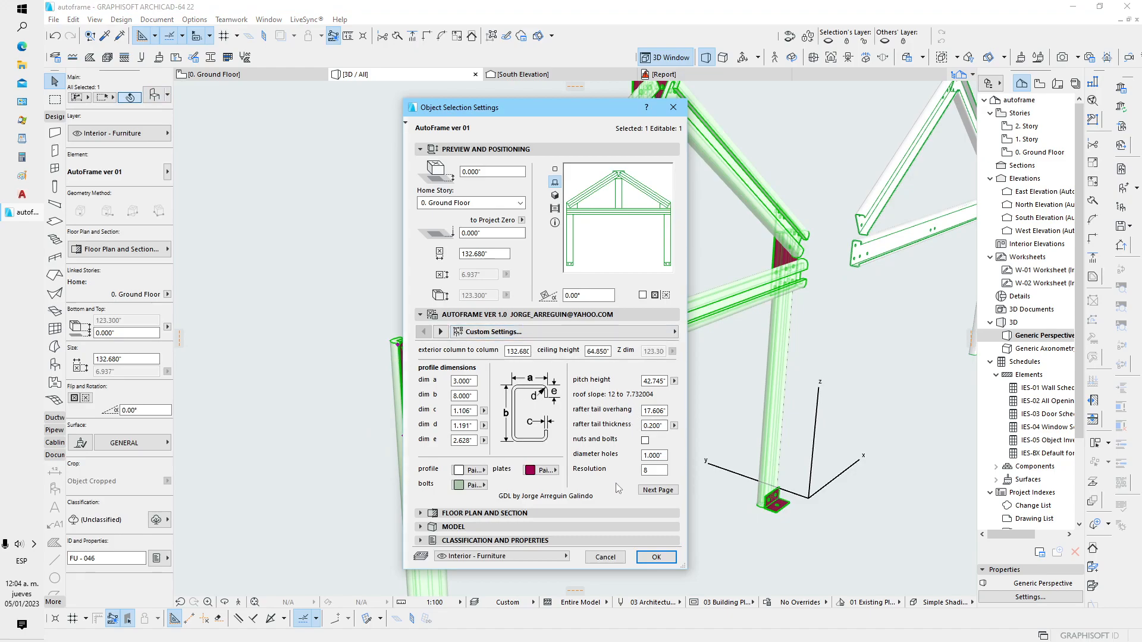
left_click(440, 331)
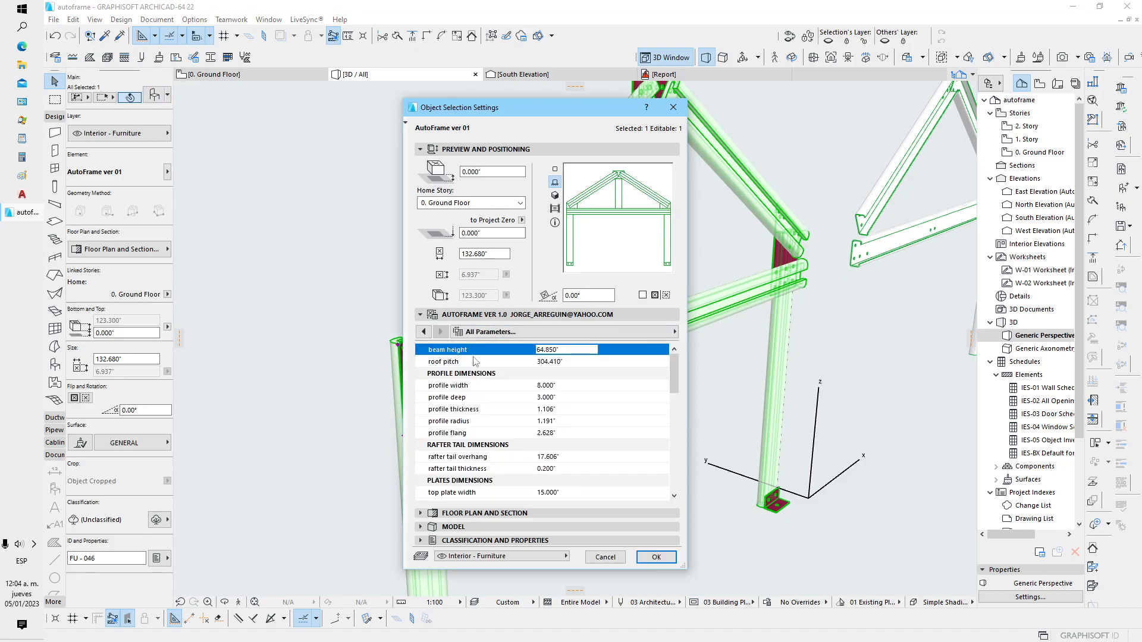
scroll(586, 439, "down", 2)
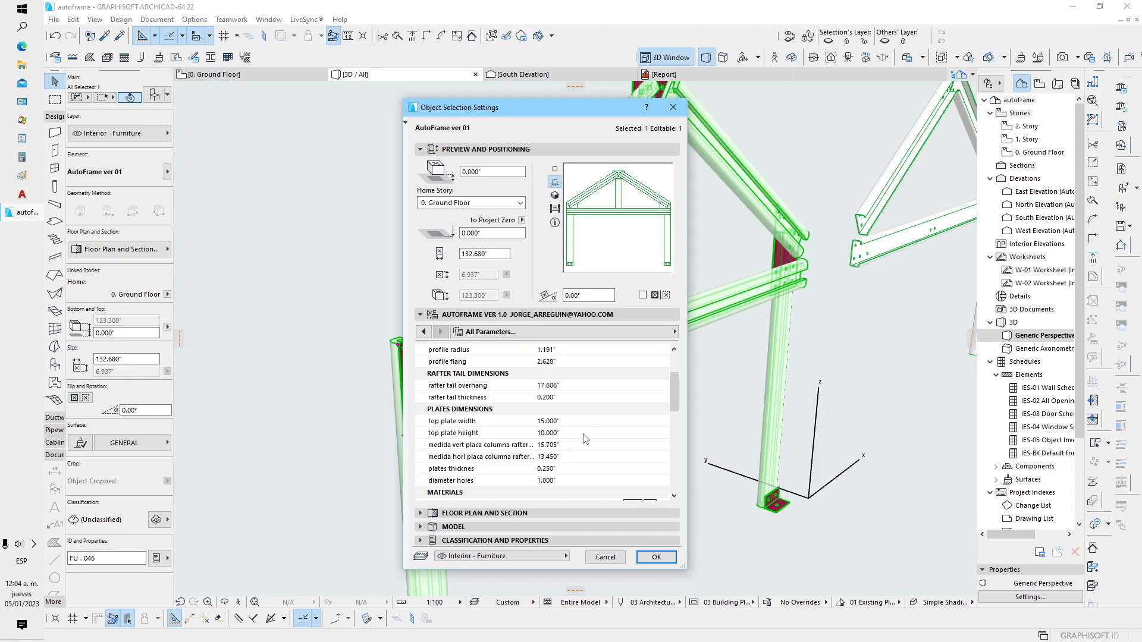
left_click(566, 397)
left_click_drag(569, 397, 505, 404)
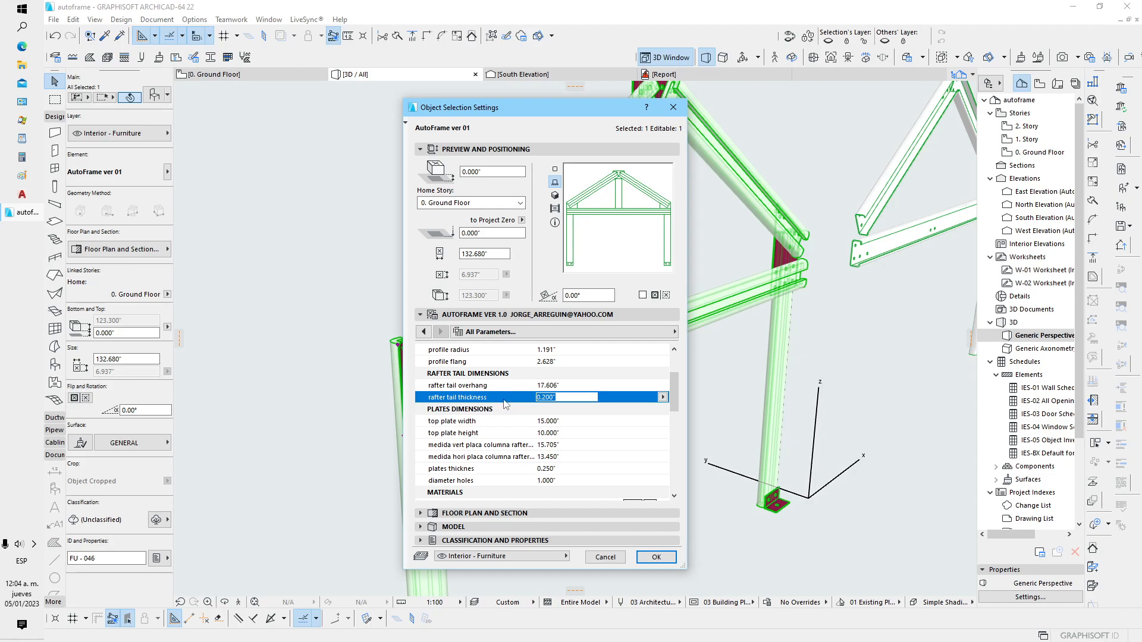
left_click(664, 559)
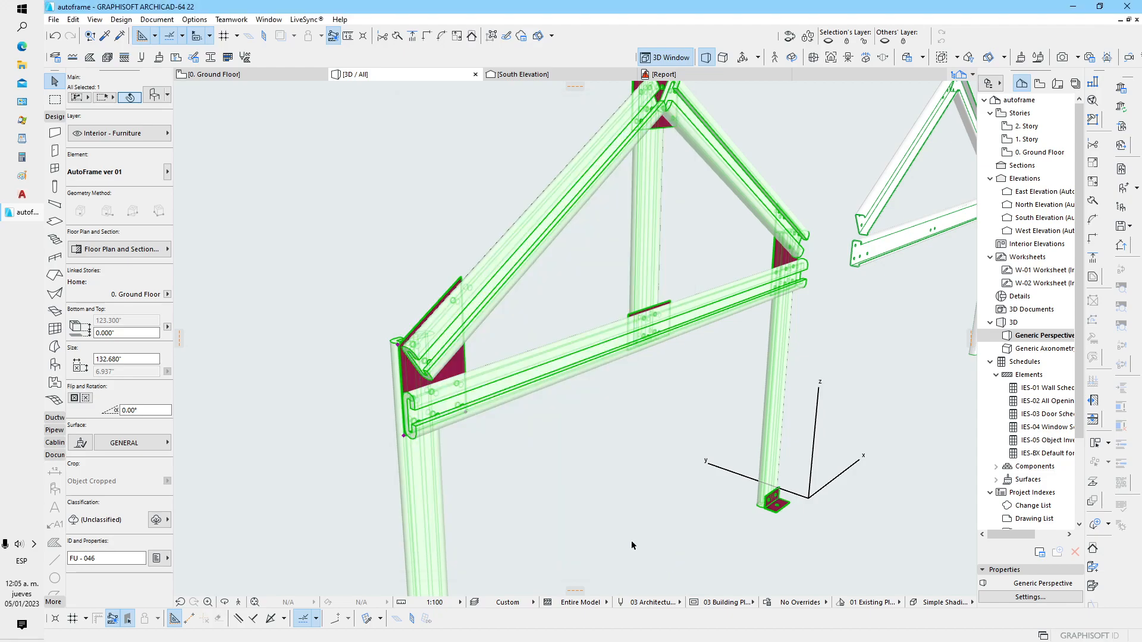
Increase the plate thickness of the complete frame in the full parameter list and apply it
left_click(155, 95)
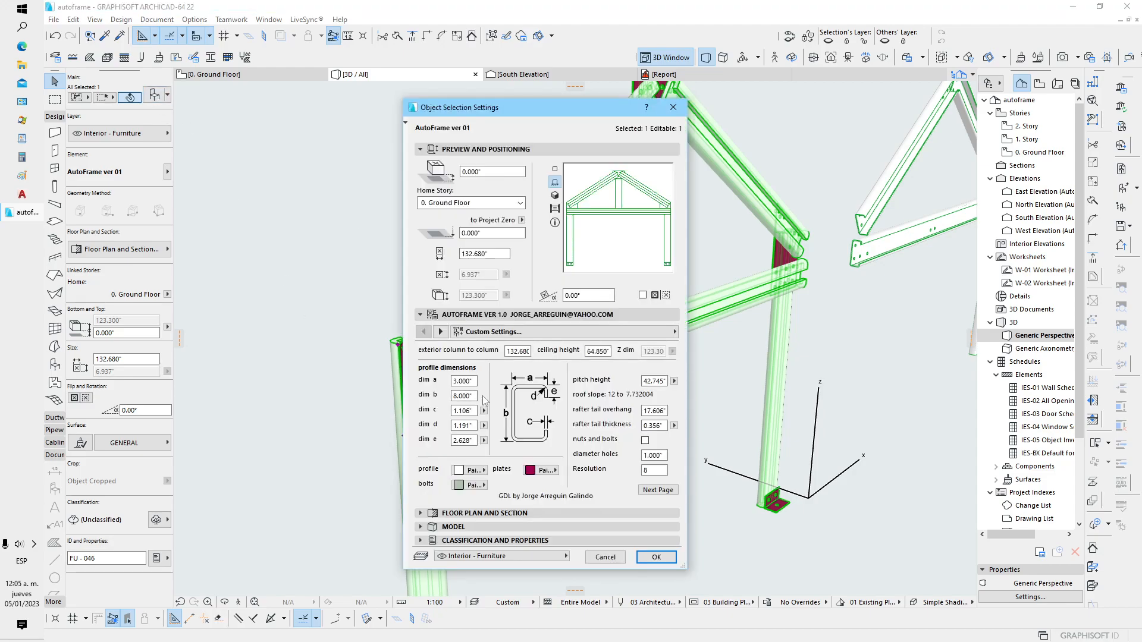
left_click(440, 332)
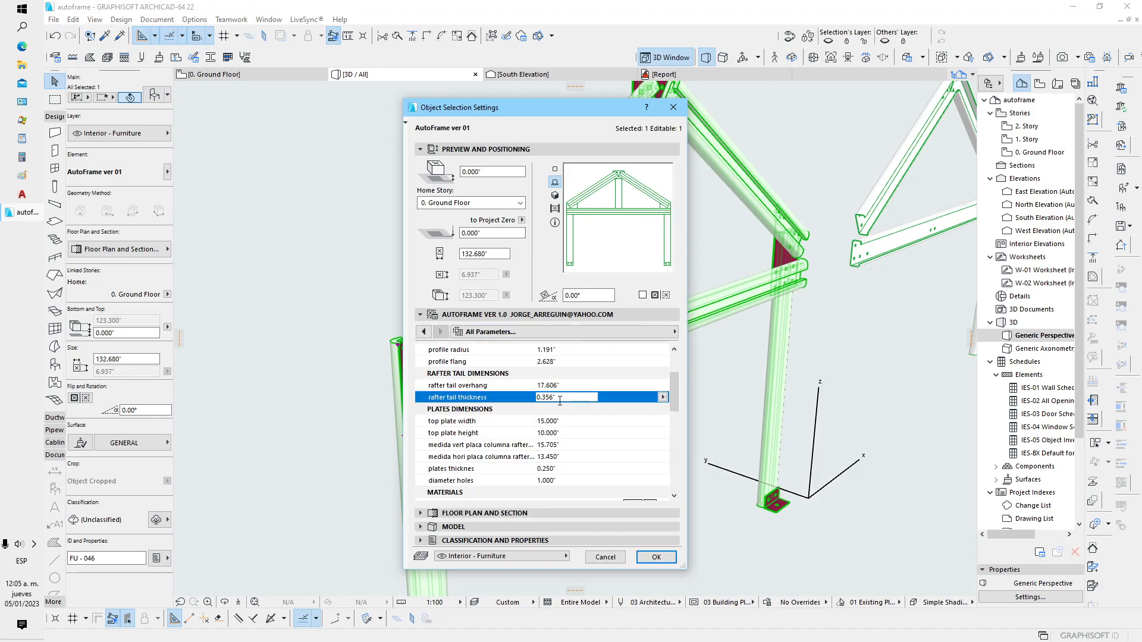
scroll(566, 411, "down", 5)
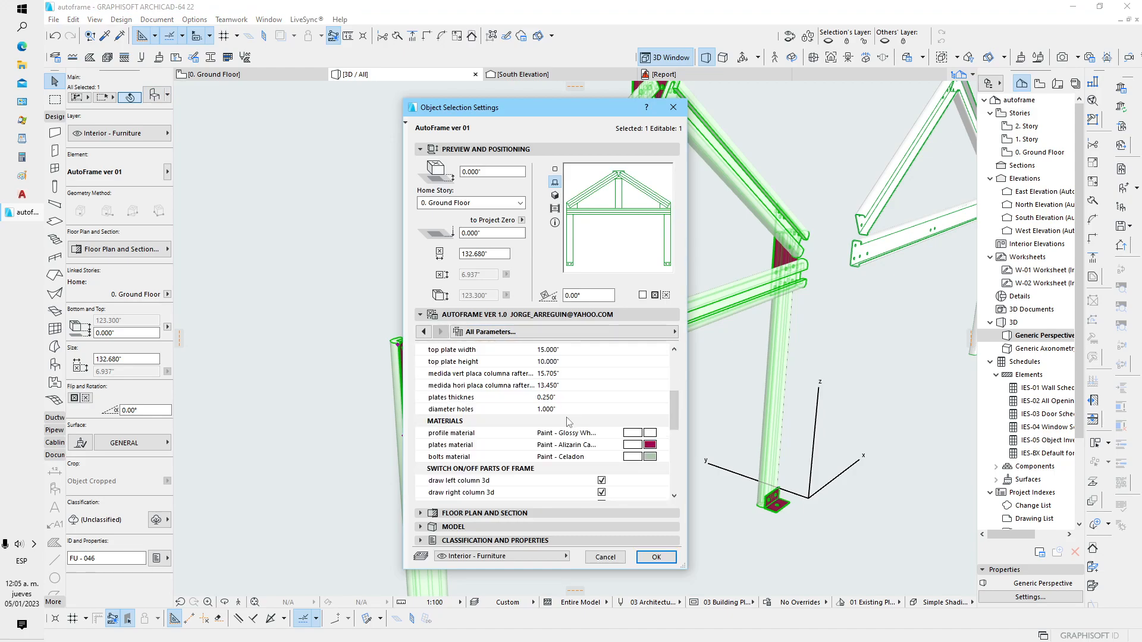
scroll(569, 426, "up", 5)
scroll(569, 425, "up", 2)
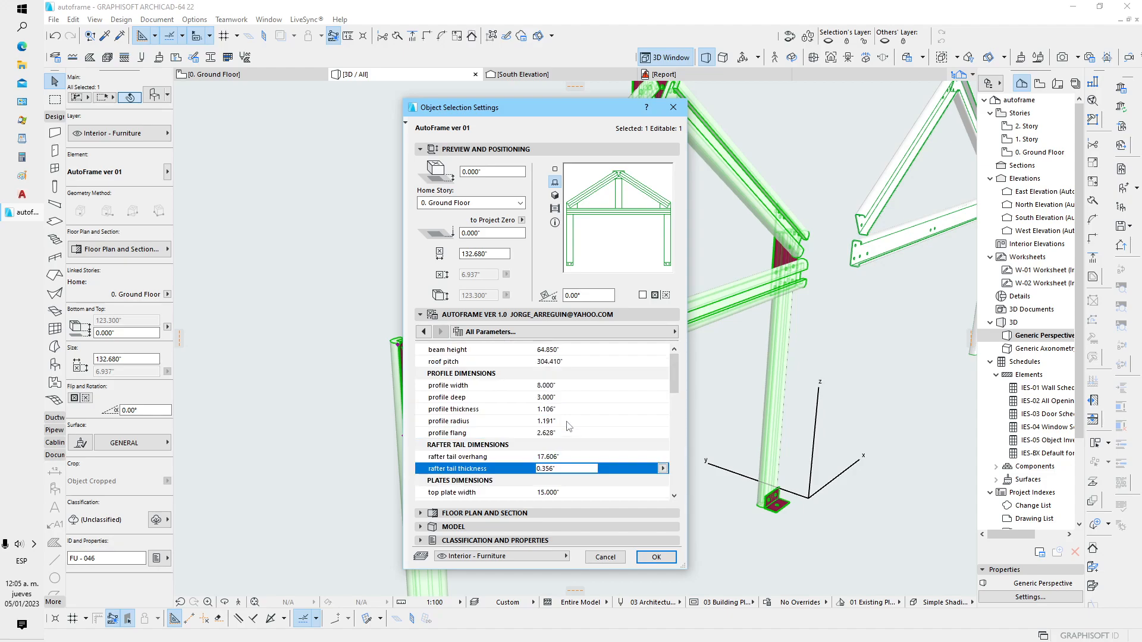
scroll(569, 426, "down", 3)
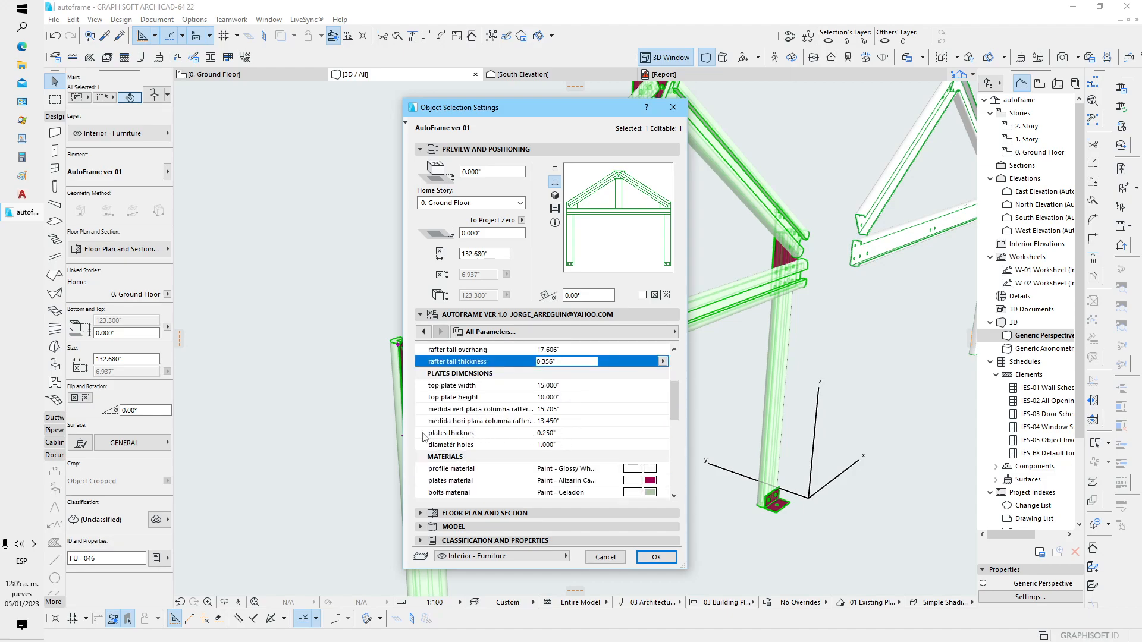
left_click(562, 433)
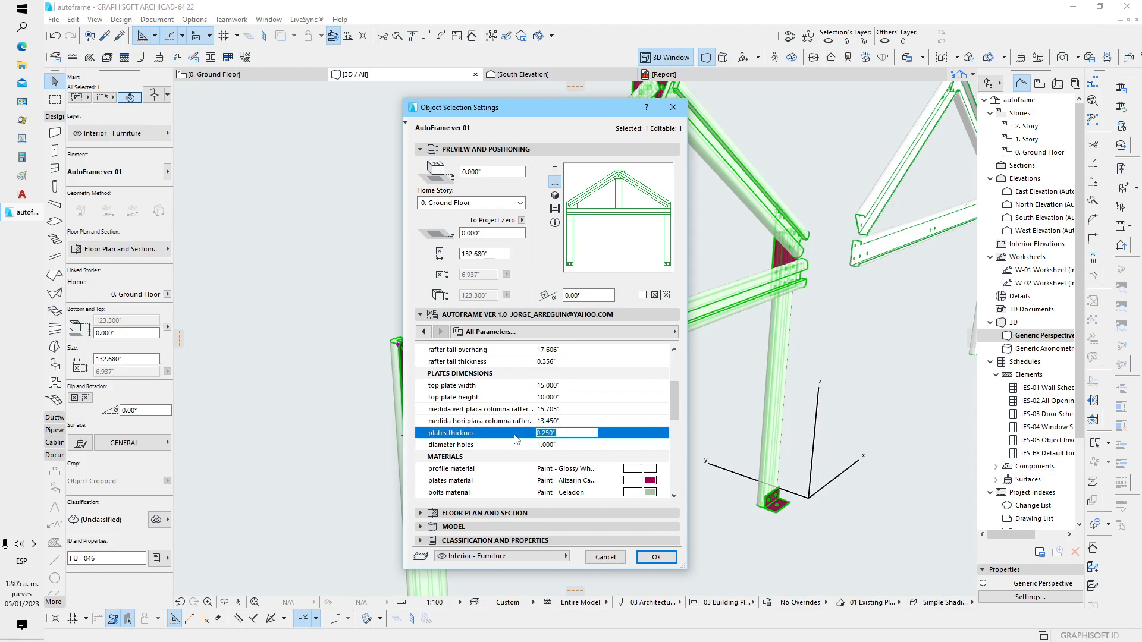
left_click(652, 559)
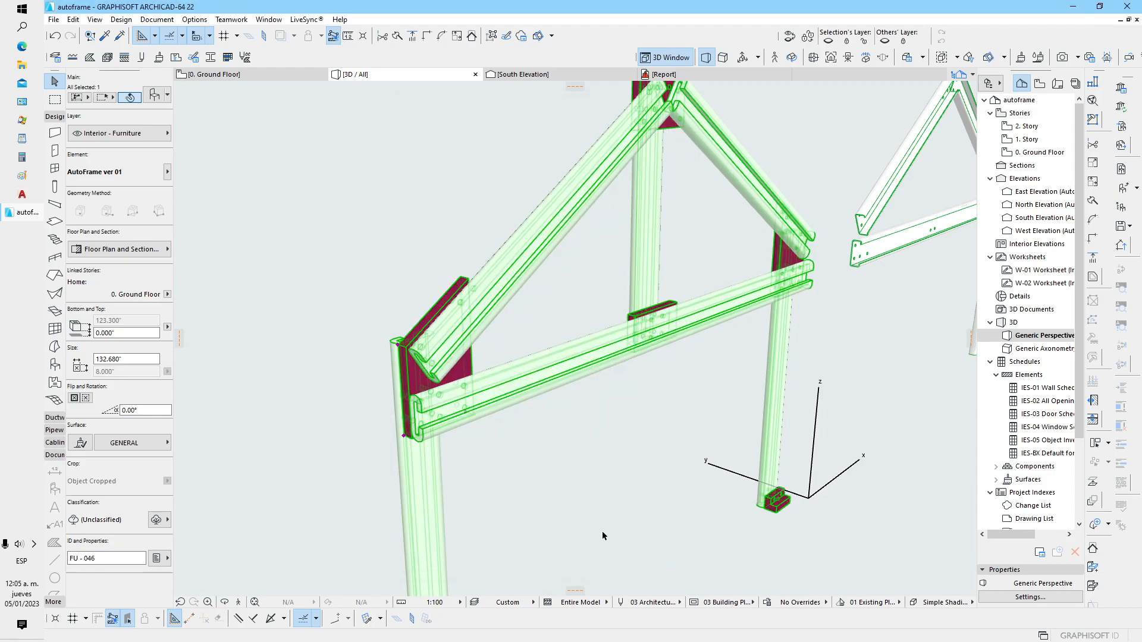
Set the complete frame's plate thickness to 0.25 in the full parameter list and apply it
key("Escape")
mouse_move(526, 484)
middle_mouse_down("shift")
mouse_move(573, 487)
mouse_move(504, 473)
mouse_move(492, 505)
mouse_move(518, 408)
mouse_move(515, 500)
middle_mouse_up("shift")
scroll(493, 456, "down", 2)
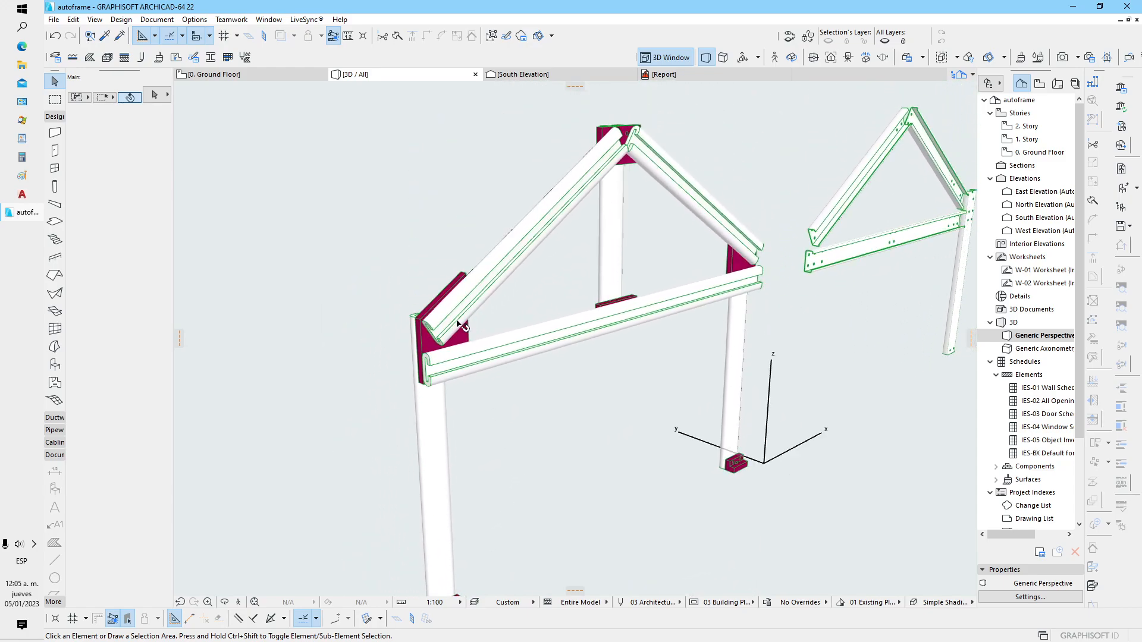
left_click(459, 323)
left_click(158, 97)
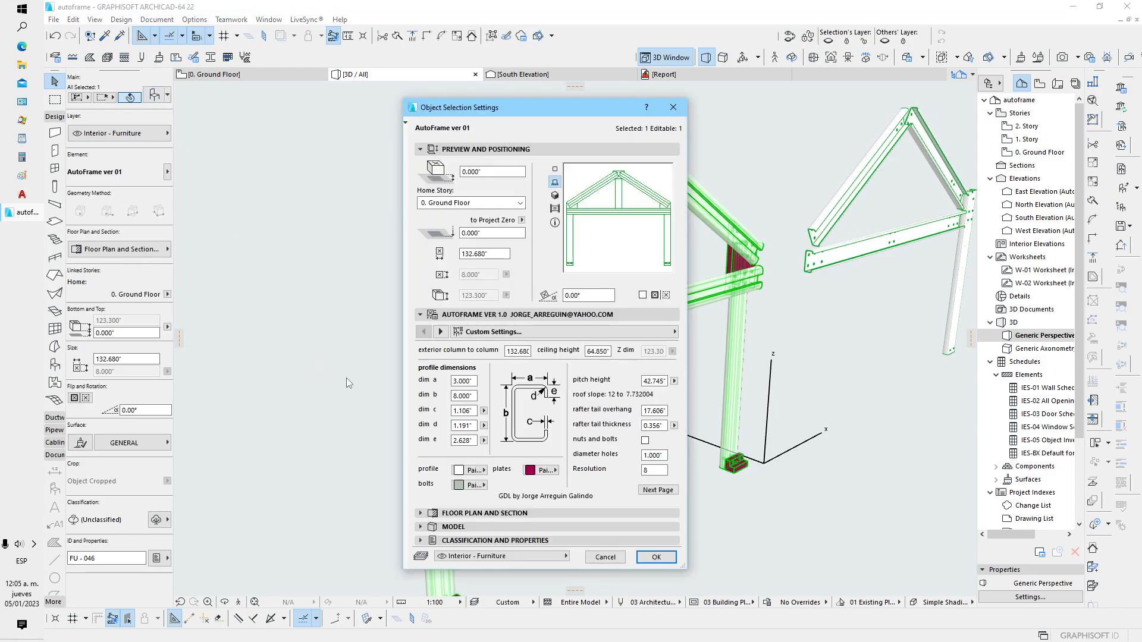
scroll(466, 400, "down", 3)
left_click_drag(565, 433, 521, 435)
type(".25")
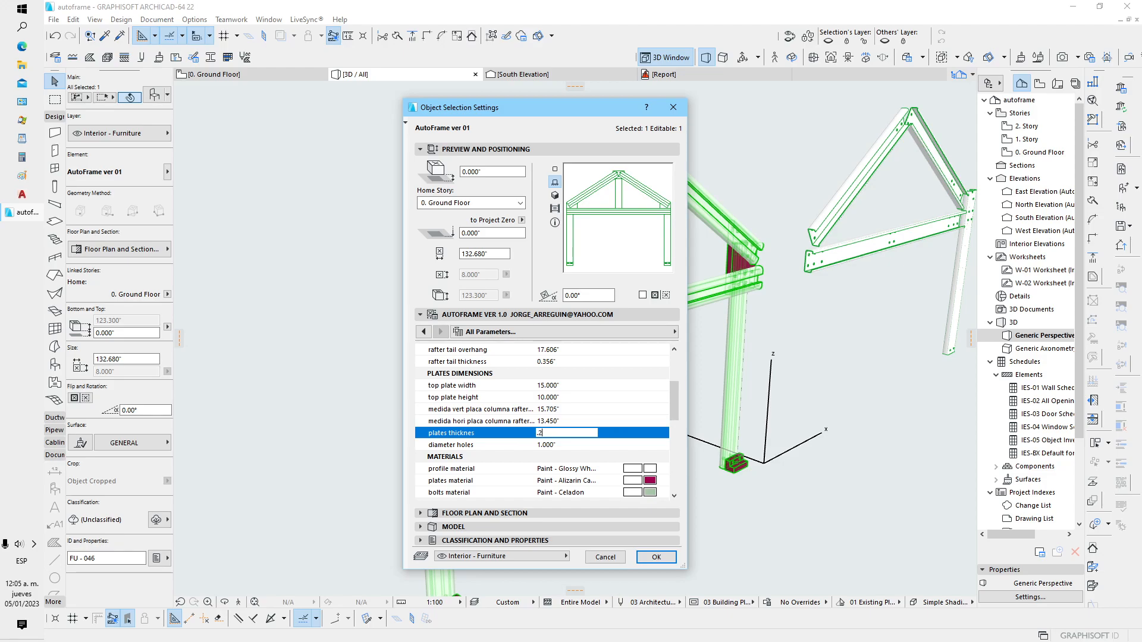
left_click(645, 556)
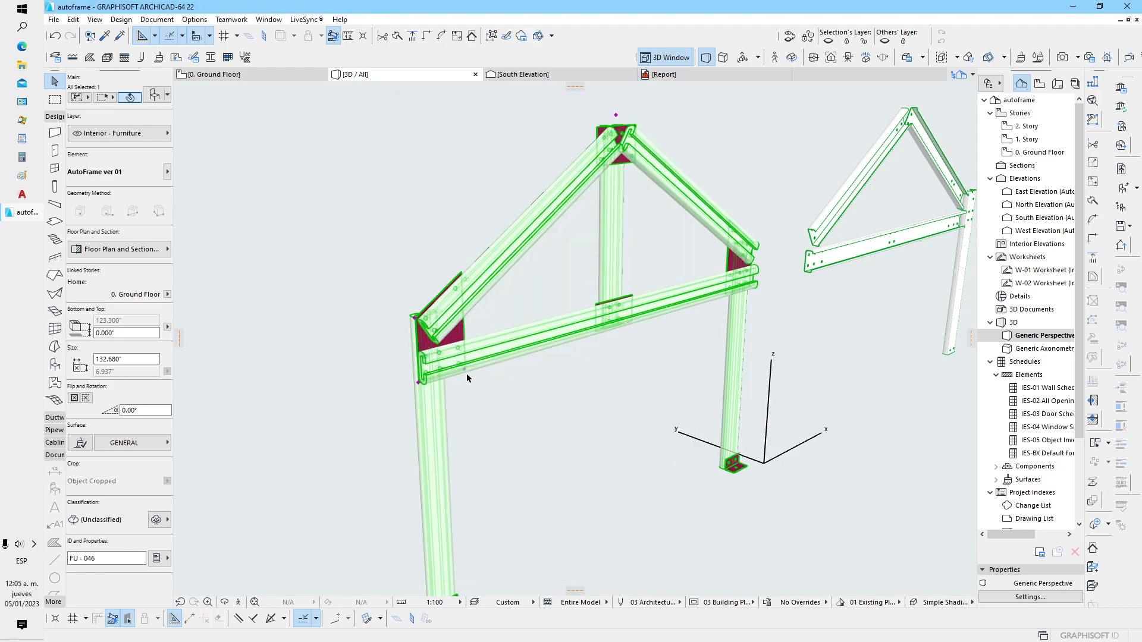
Set dim c of the complete frame's profile to 0.25 and apply the change
key("Escape")
scroll(414, 316, "up", 6)
scroll(463, 297, "down", 1)
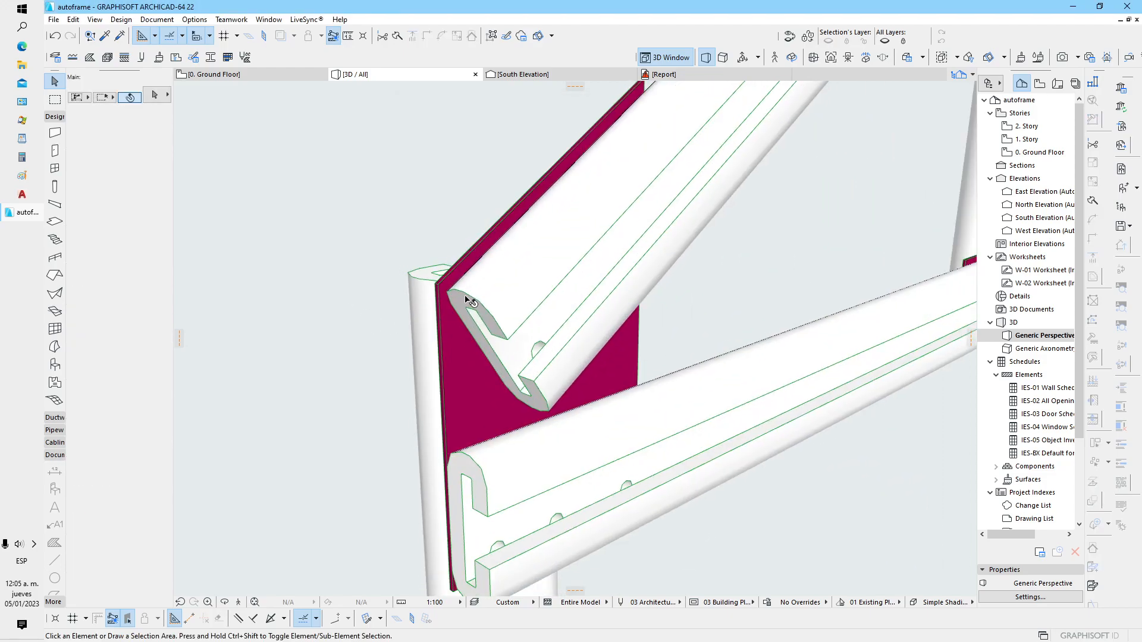
middle_click_drag(482, 352, 472, 315)
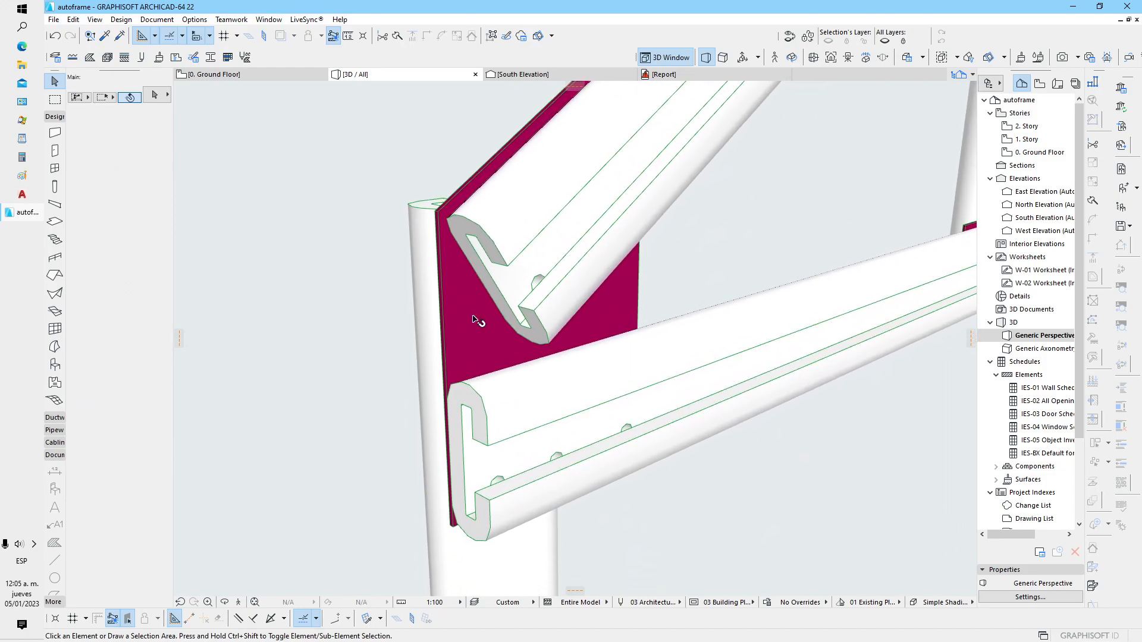
left_click(490, 425)
middle_click_drag(495, 425, 450, 330, "shift")
scroll(450, 333, "down", 2)
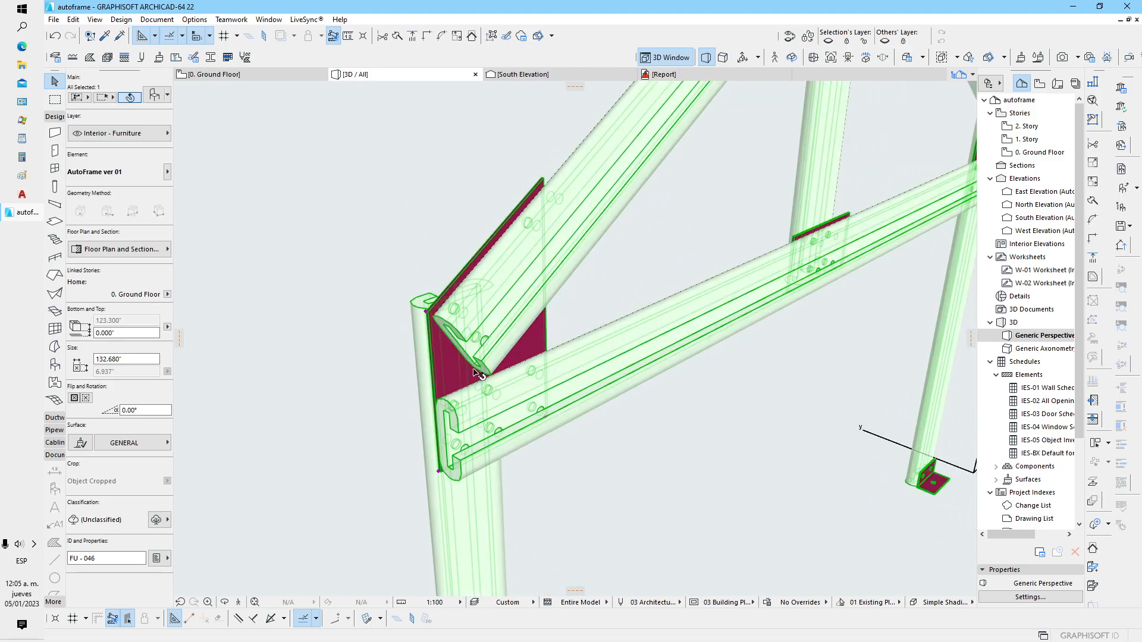
left_click(154, 96)
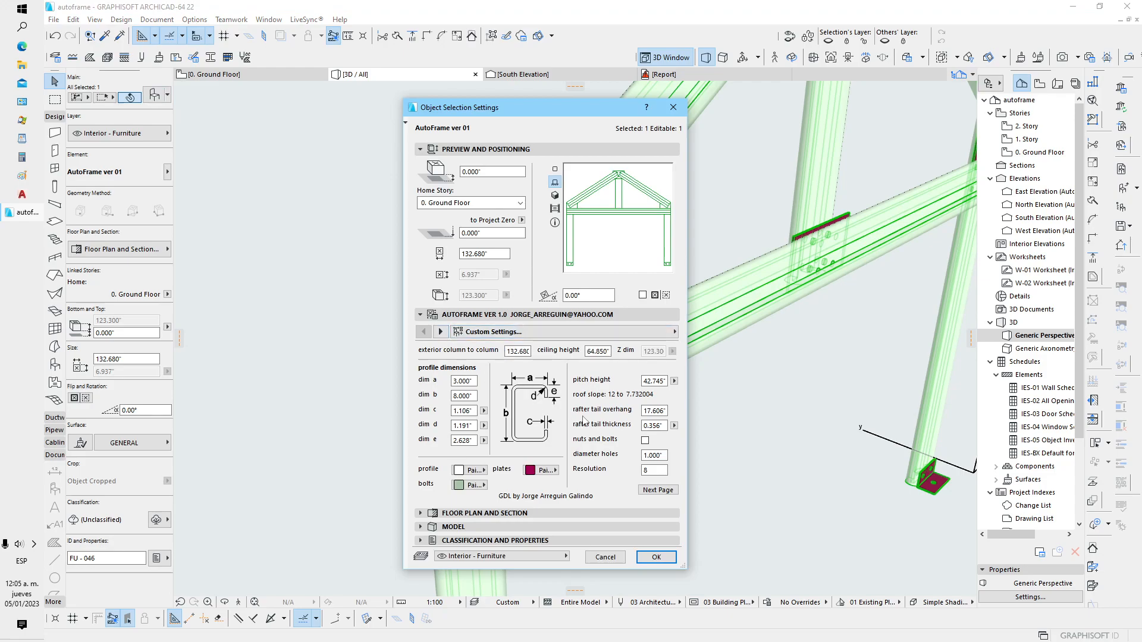
left_click(465, 411)
left_click(656, 557)
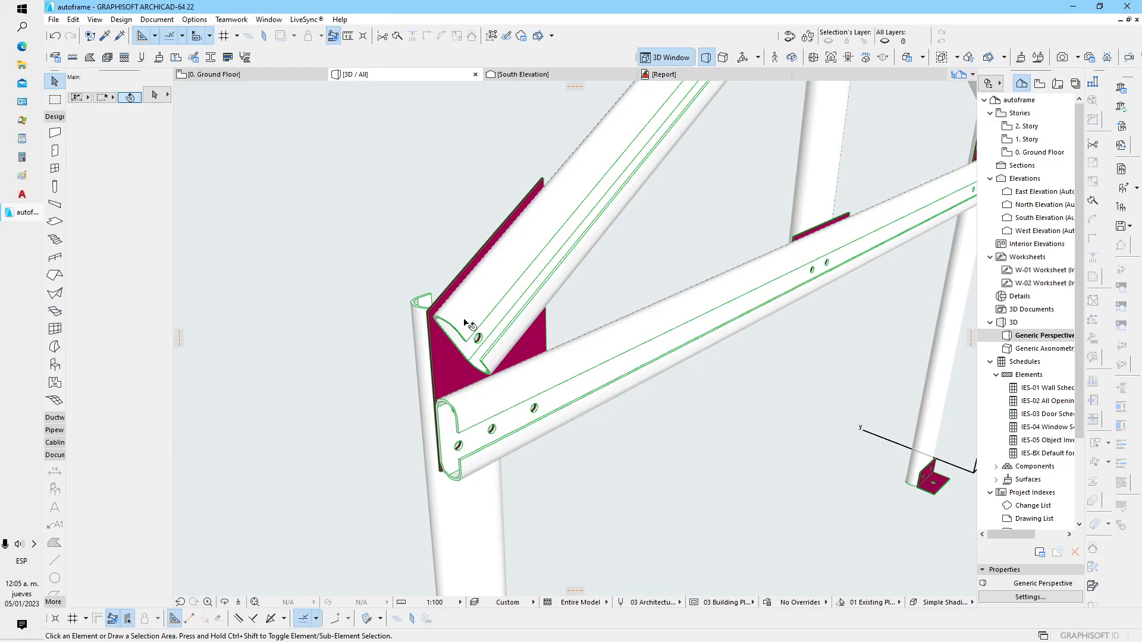
Set dim d of the complete frame's profile to 0.3, apply it and deselect the frame
left_click(154, 95)
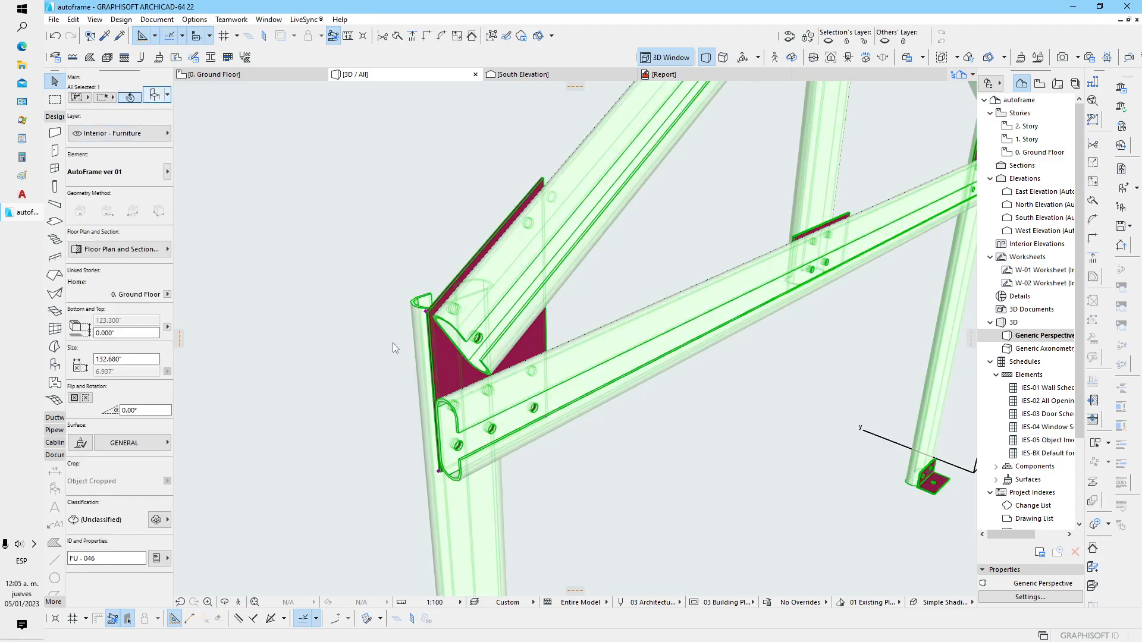
left_click(656, 557)
left_click(465, 330)
left_click(154, 98)
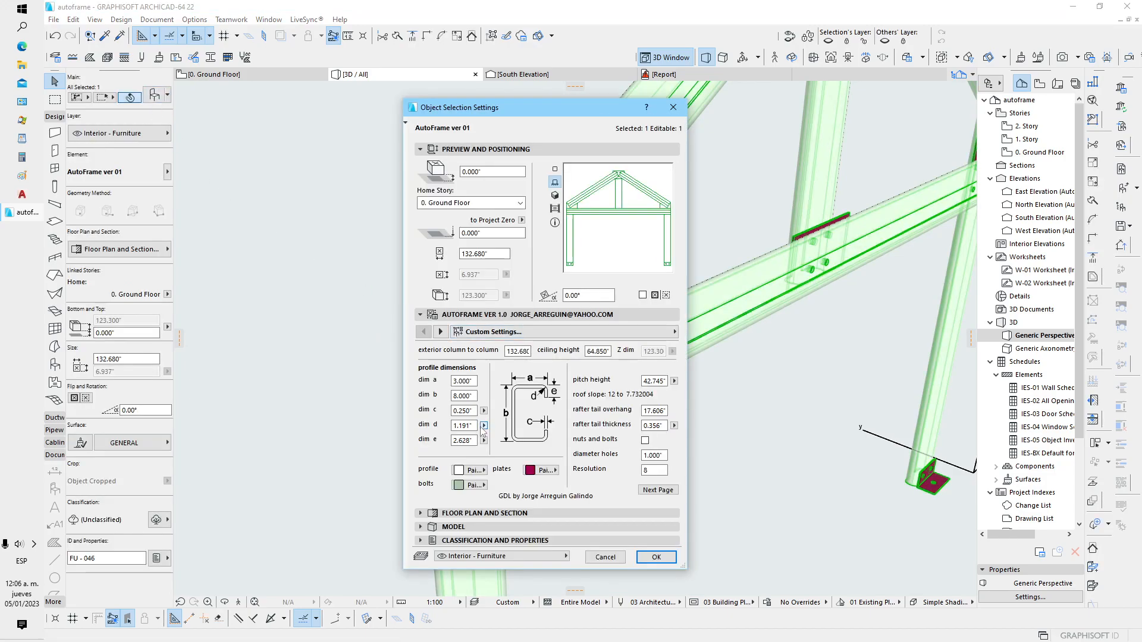
left_click(471, 425)
left_click_drag(474, 426, 429, 430)
type(".25")
key("Return")
type(".300")
left_click(662, 558)
left_click(624, 507)
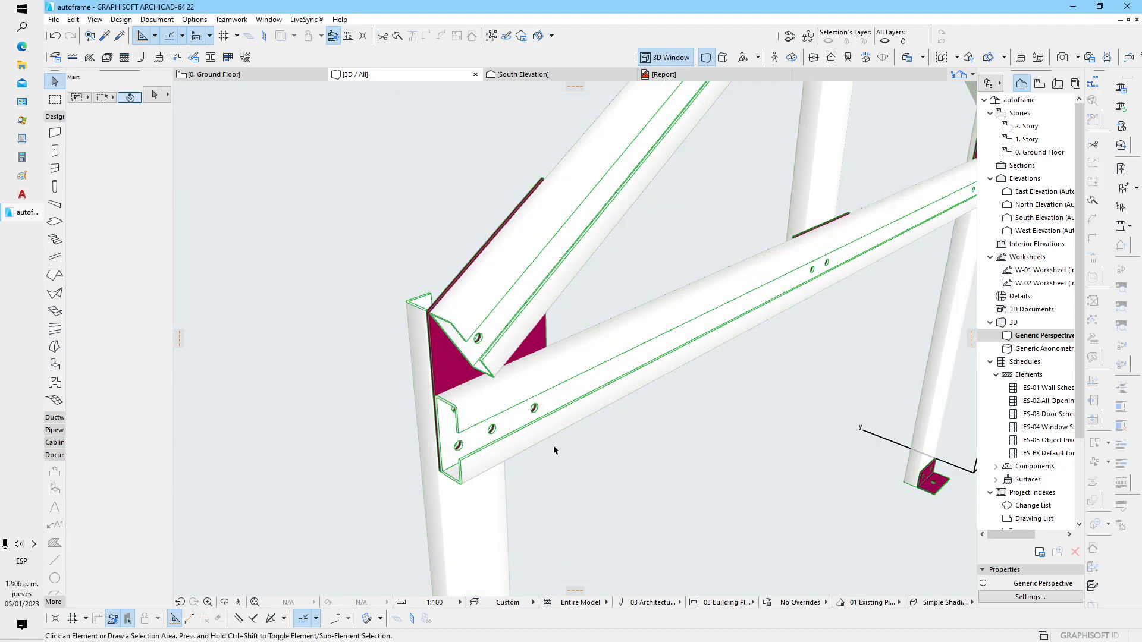
Set dim e of the complete frame's profile to 1, apply it and deselect the frame
scroll(505, 416, "down", 1)
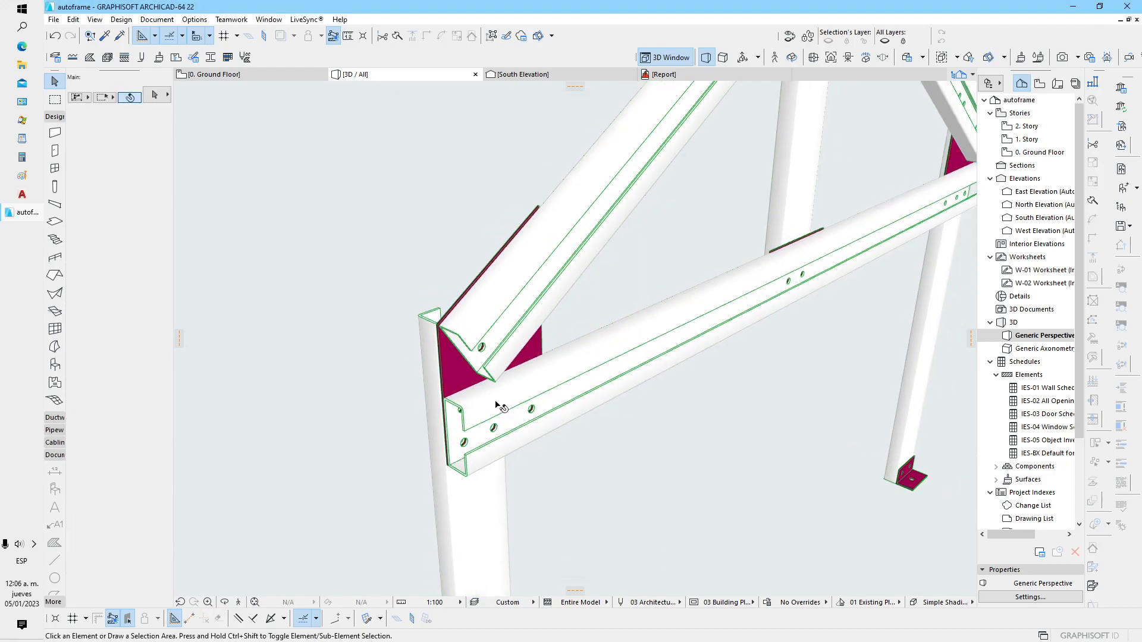
left_click(497, 406)
middle_click_drag(570, 455, 769, 378, "shift")
left_click(647, 389)
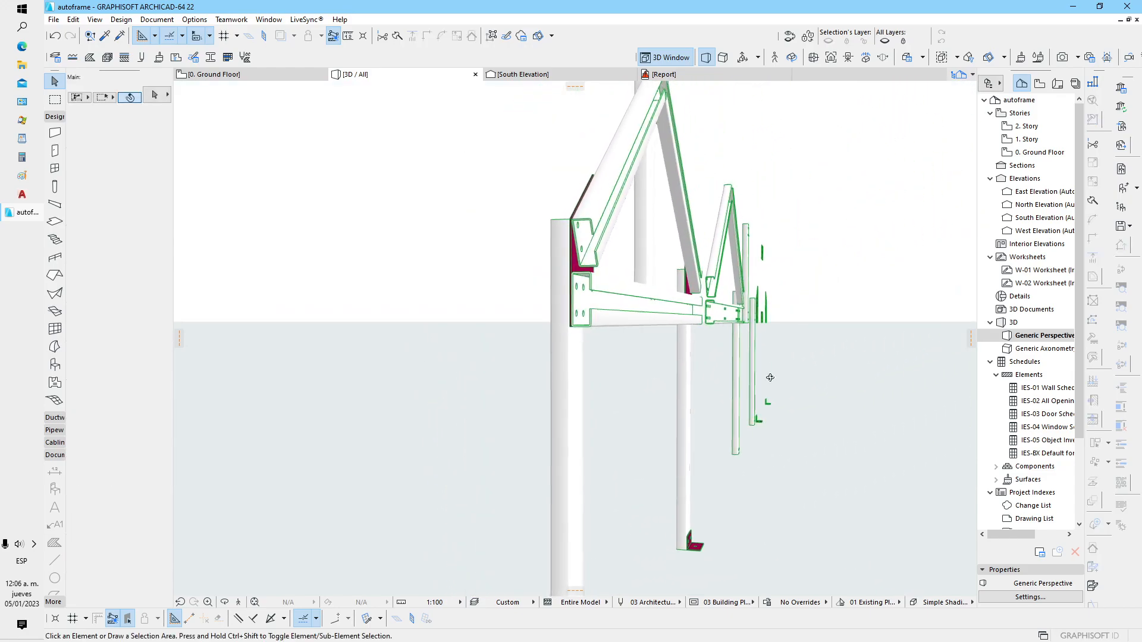
scroll(523, 408, "up", 5)
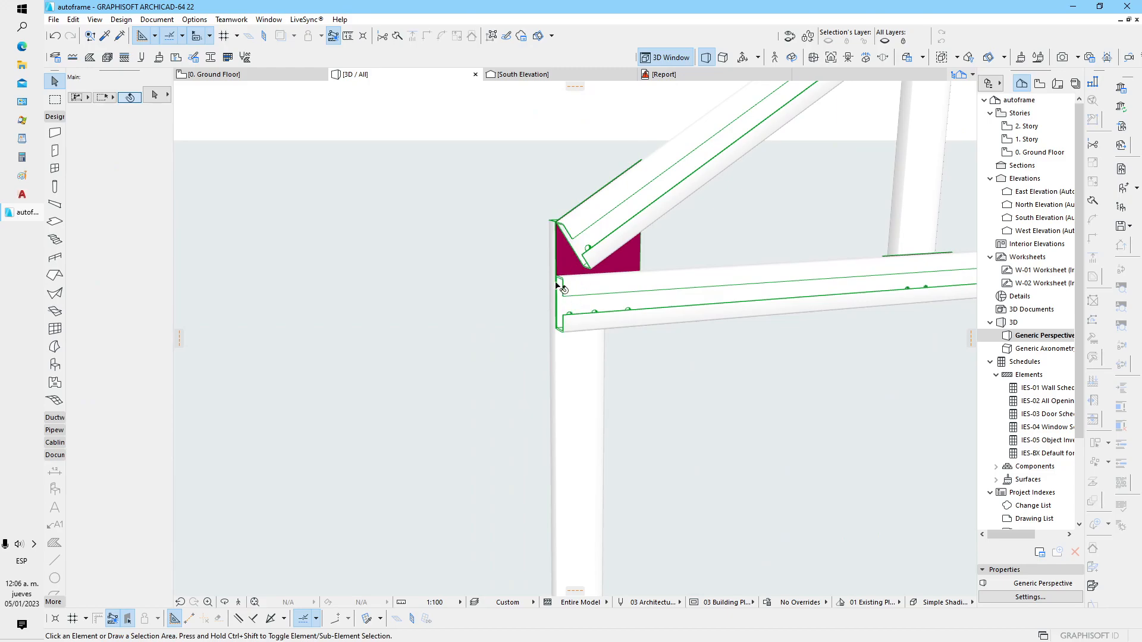
scroll(561, 288, "up", 1)
left_click(574, 289)
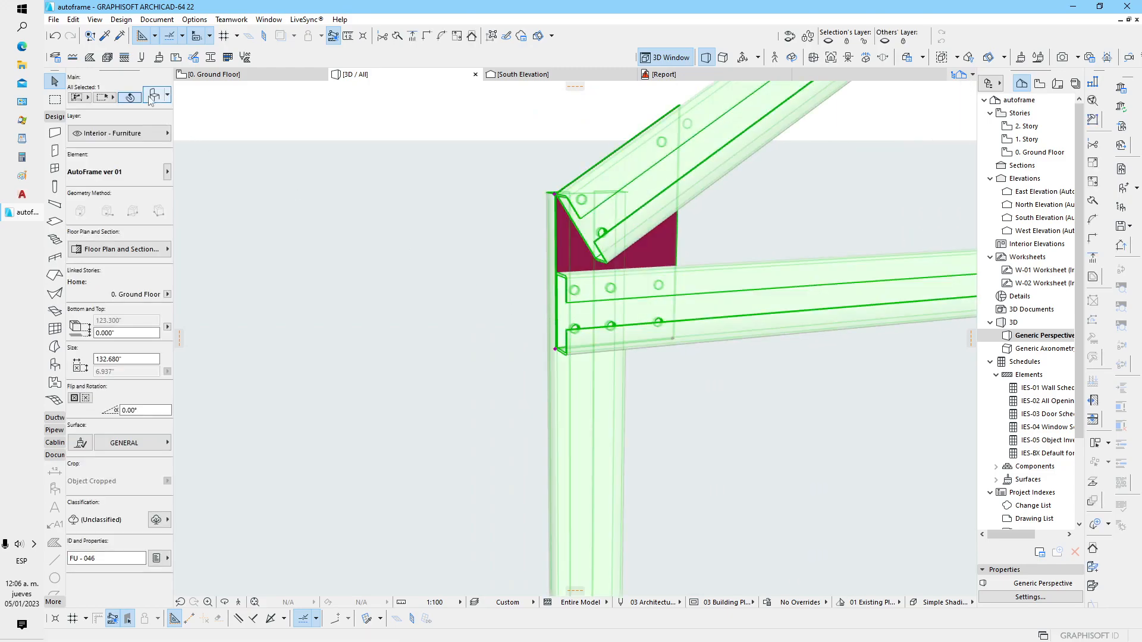
key("ctrl+t")
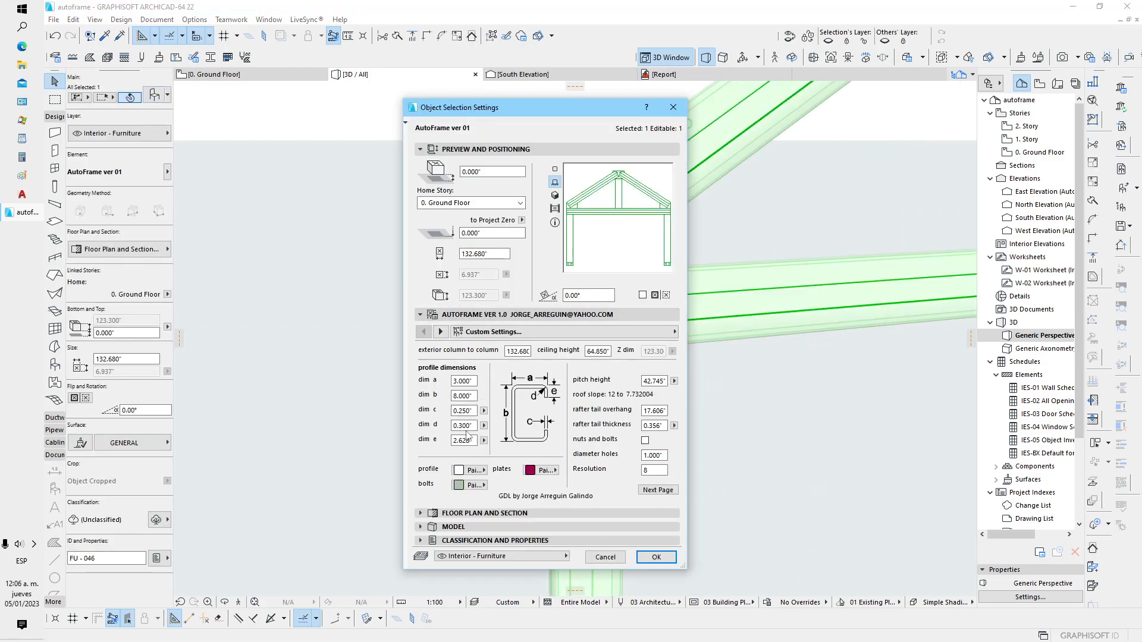
left_click_drag(472, 441, 433, 446)
type("1")
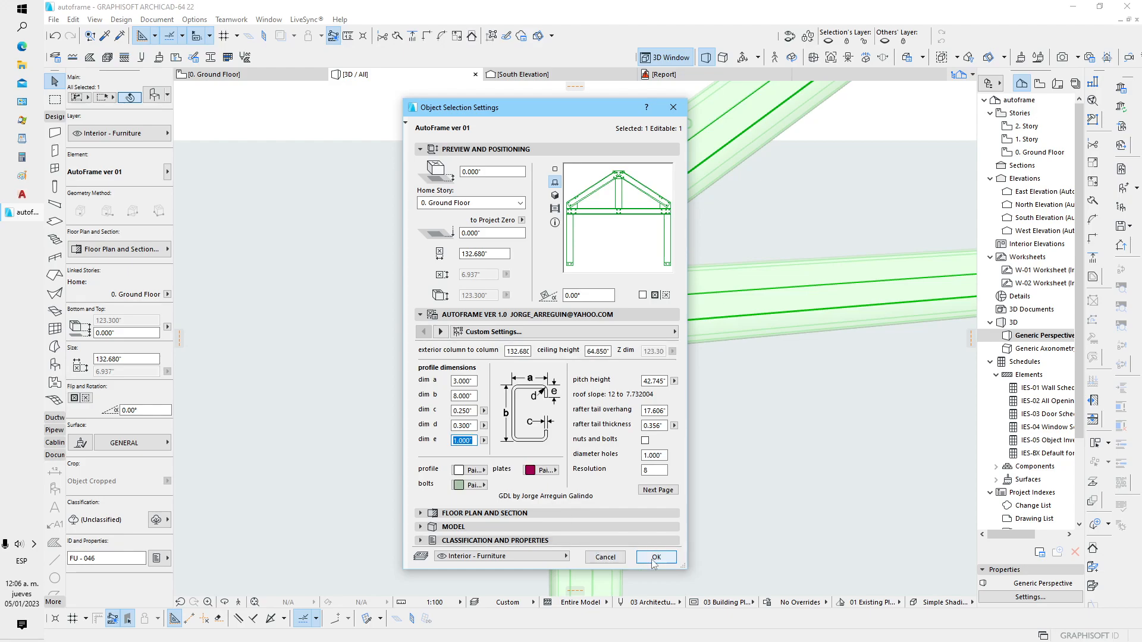
left_click(656, 556)
left_click(675, 454)
Examine all frame copies in 3D and review the complete frame's profile dimensions and member and plate switches
middle_click_drag(582, 432, 389, 427, "shift")
scroll(591, 405, "down", 5)
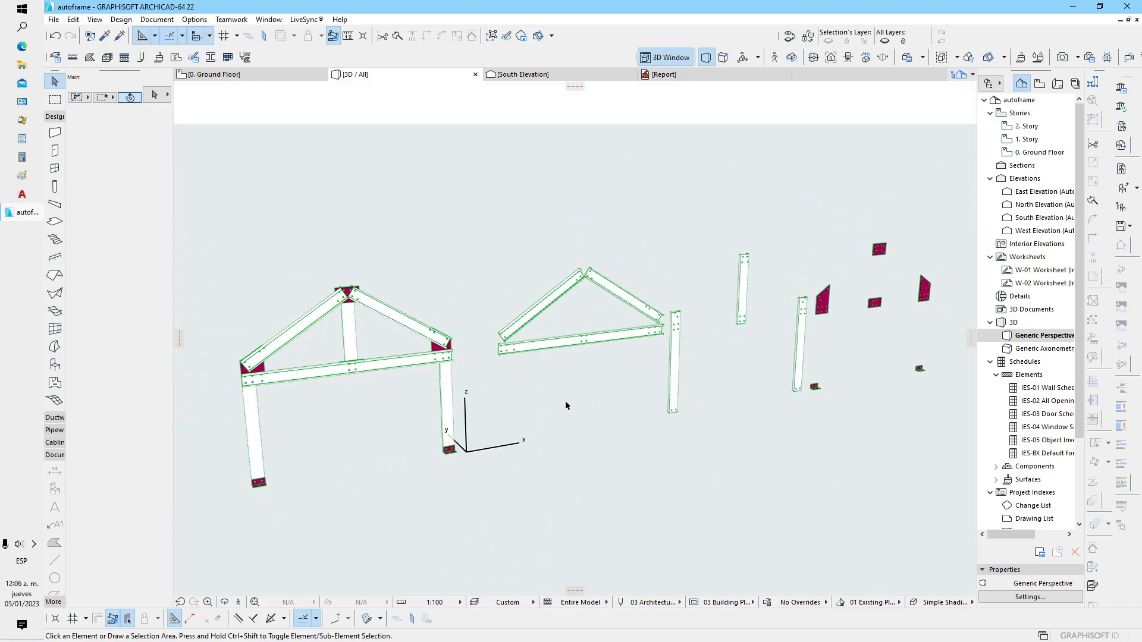
middle_click_drag(513, 393, 684, 398)
middle_click_drag(609, 381, 529, 356)
left_click(533, 367)
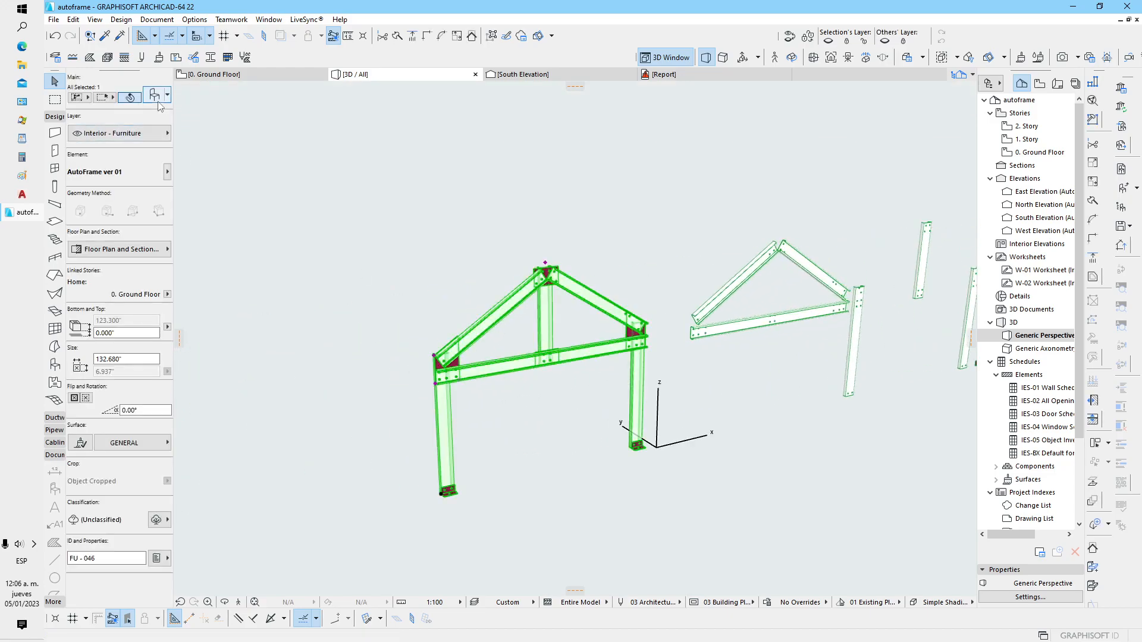
key("ctrl+t")
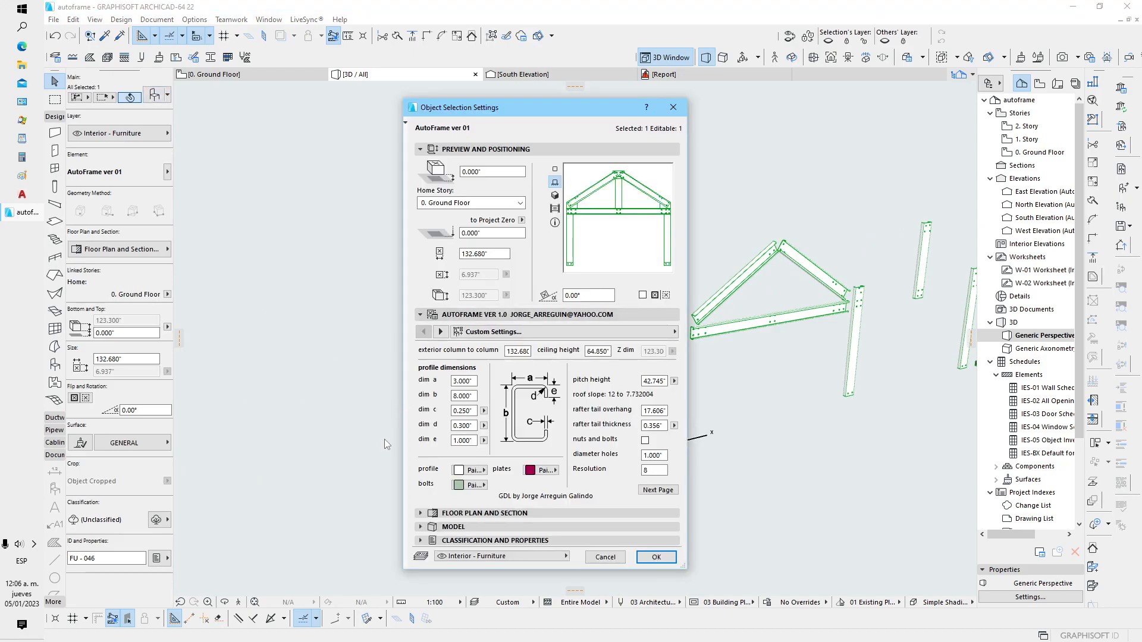
left_click(658, 489)
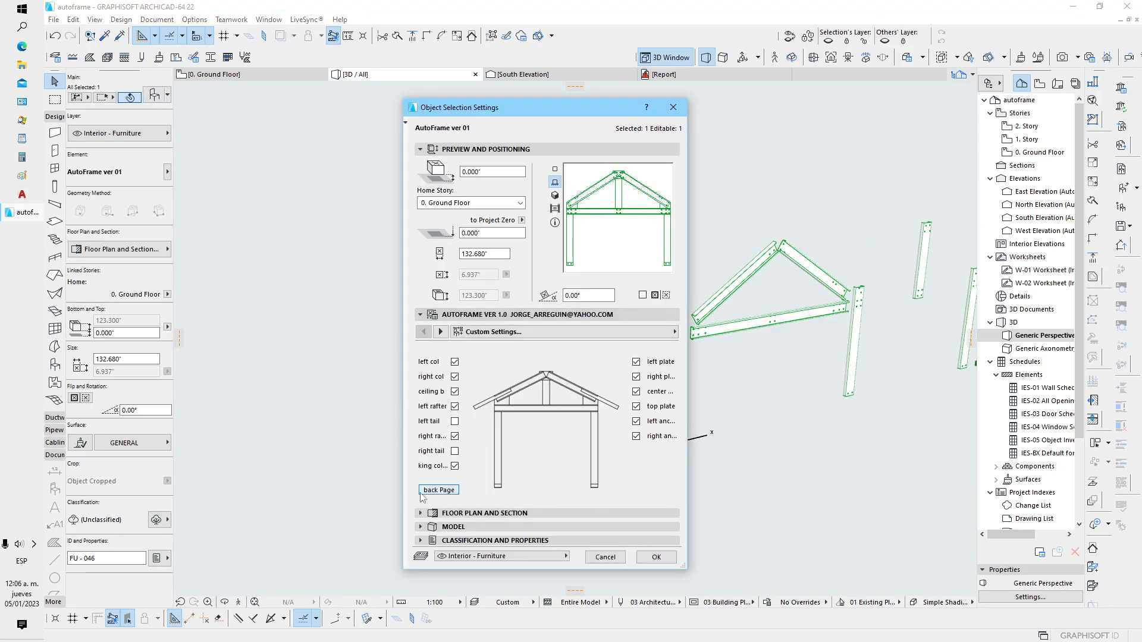
left_click(439, 490)
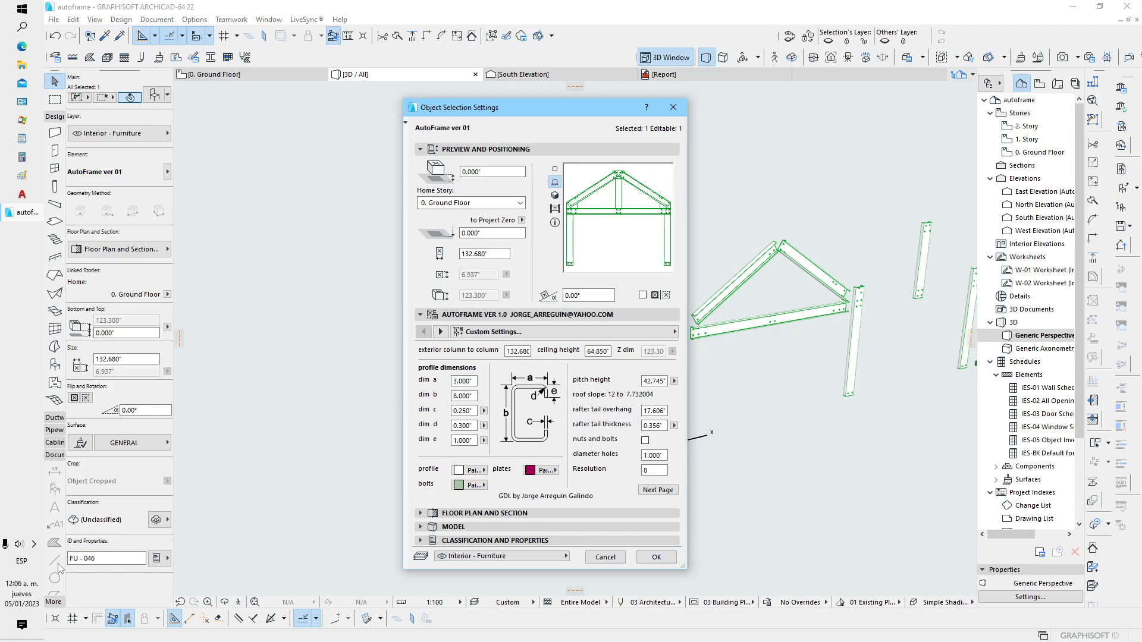
left_click(34, 545)
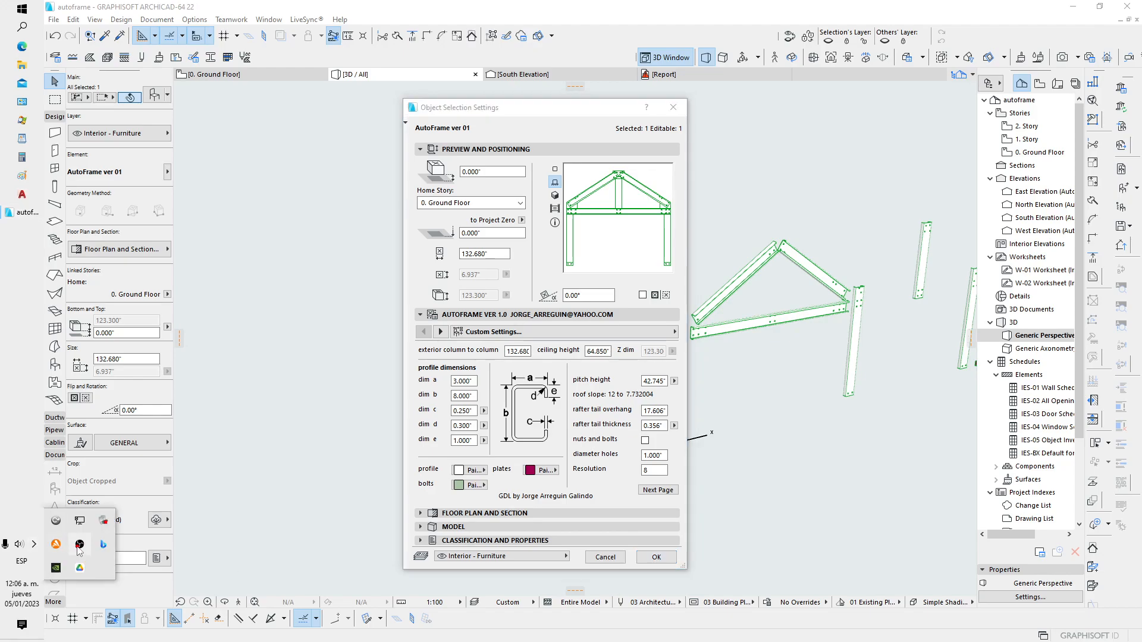